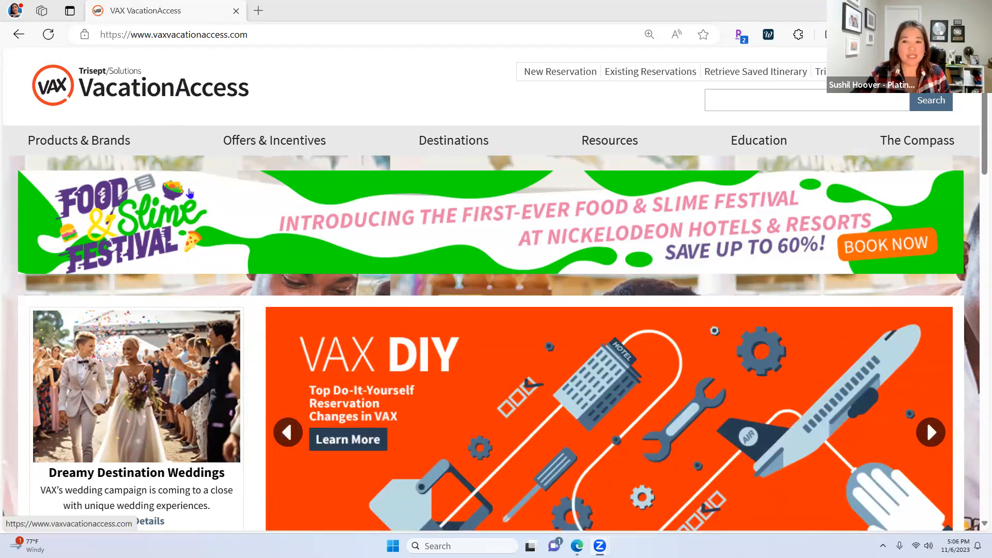
Reset the VAX home page to 100% zoom from Edge's Settings and more menu
mouse_move(22, 184)
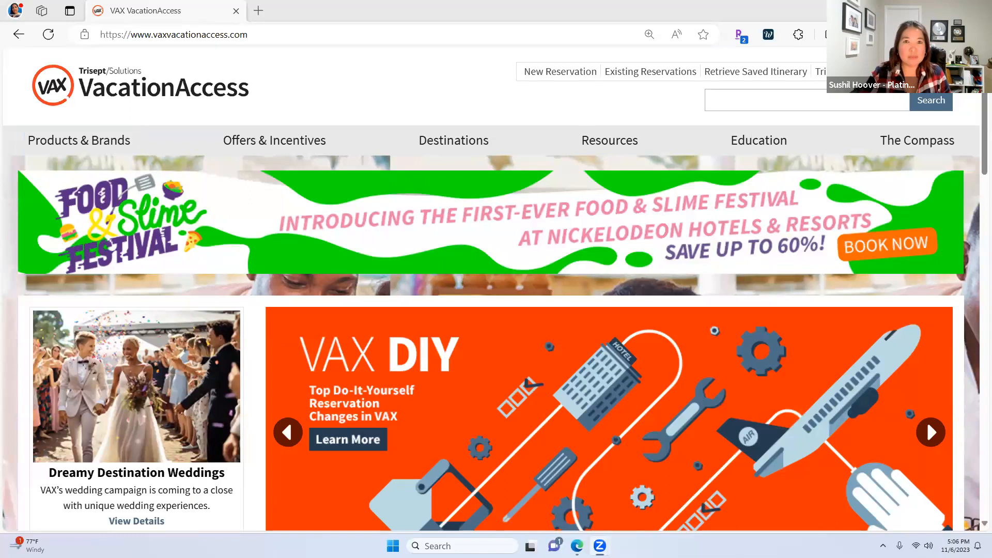
click(826, 34)
click(860, 127)
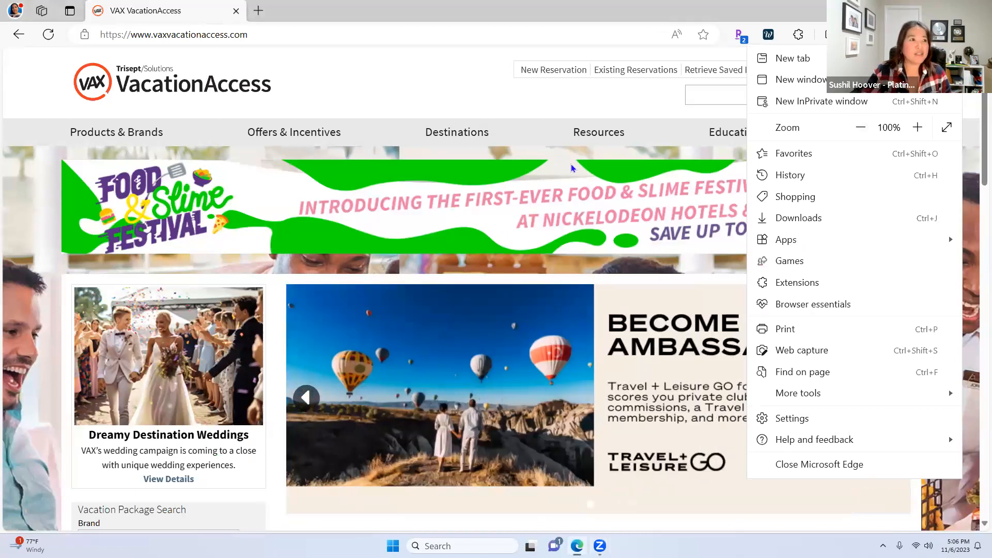
click(360, 92)
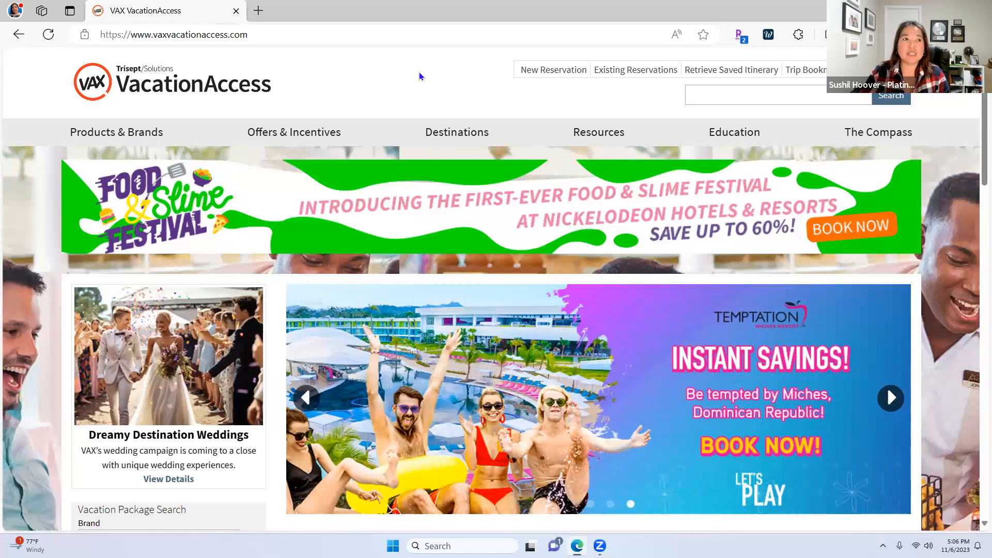
mouse_move(434, 130)
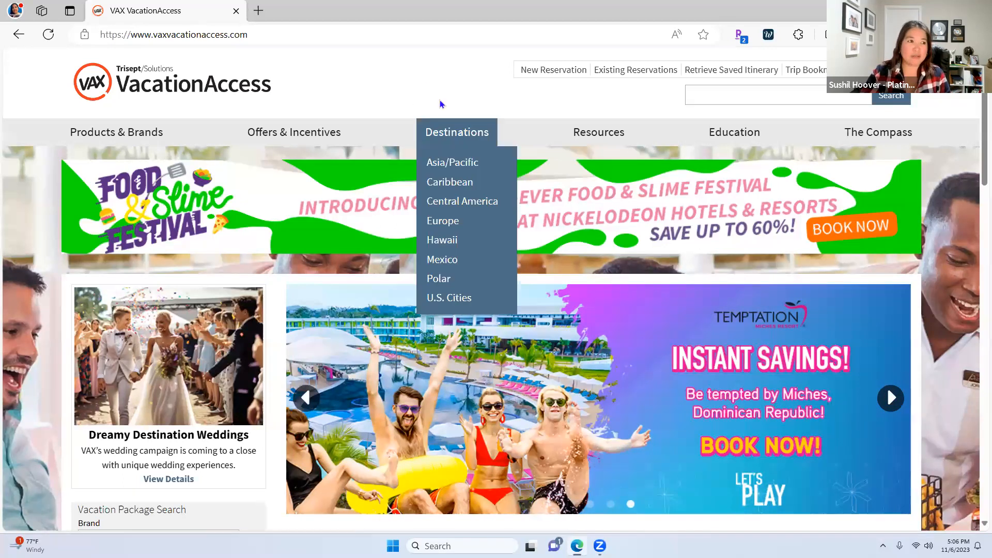
mouse_move(739, 132)
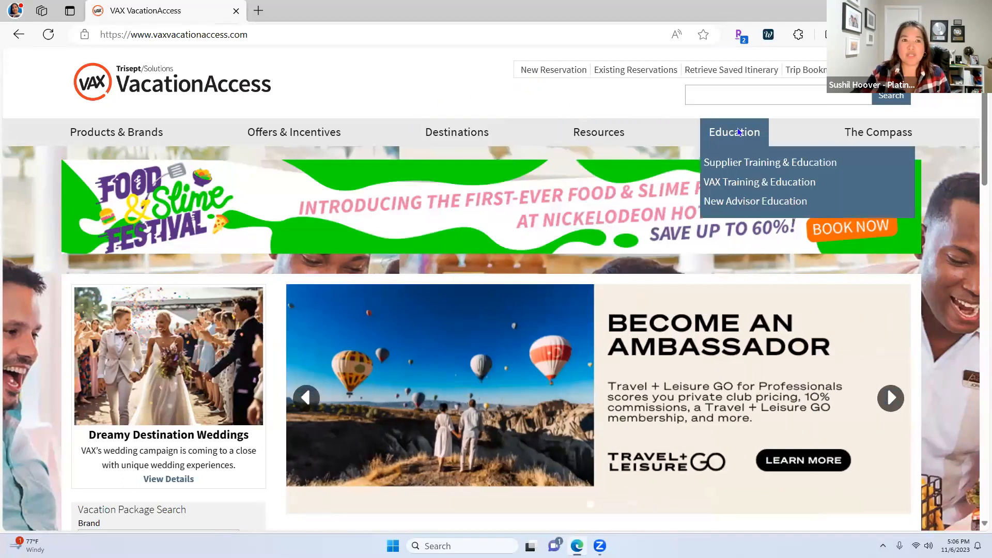
mouse_move(579, 134)
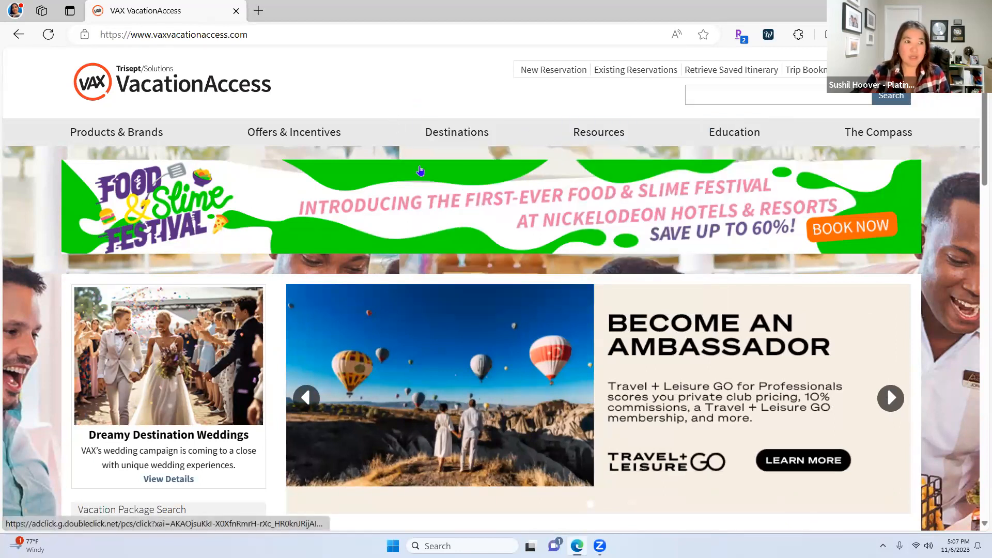
Choose Funjet Vacations as the brand in Vacation Package Search
scroll(333, 102, down, 1)
scroll(333, 102, down, 2)
scroll(289, 155, up, 2)
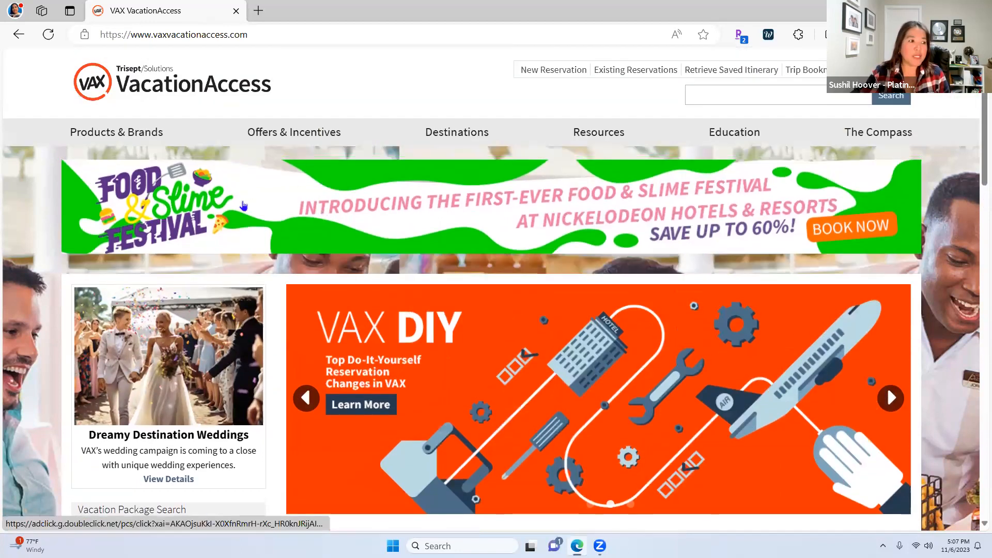
scroll(243, 209, down, 4)
scroll(243, 208, down, 3)
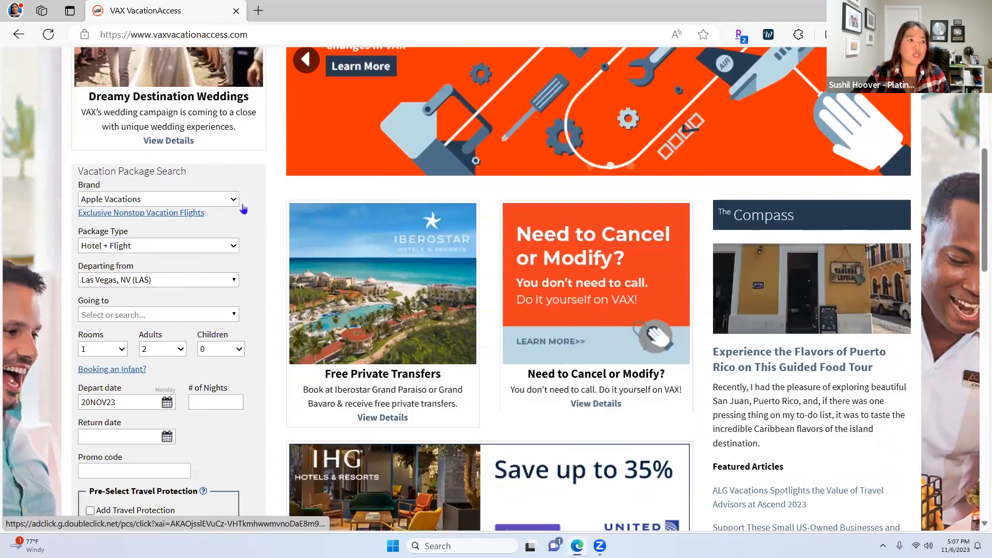
click(215, 200)
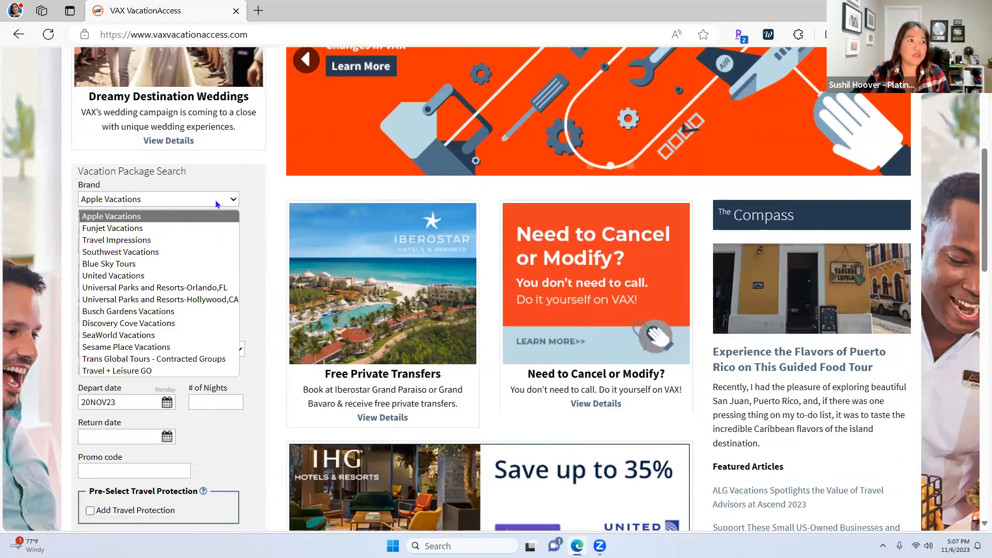
click(122, 228)
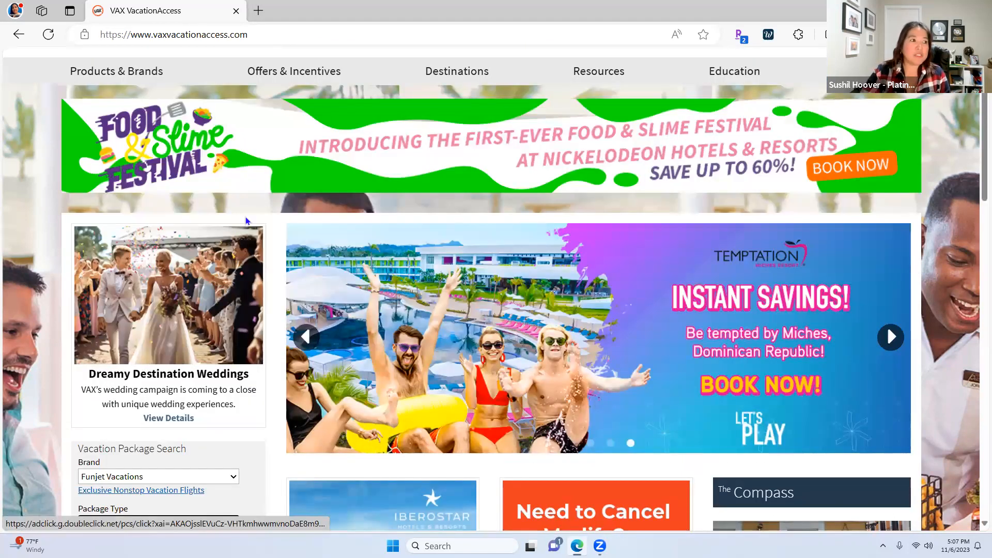
Set the package type to Multiple Origin Air - Shared Hotel
scroll(240, 243, down, 2)
scroll(247, 258, down, 5)
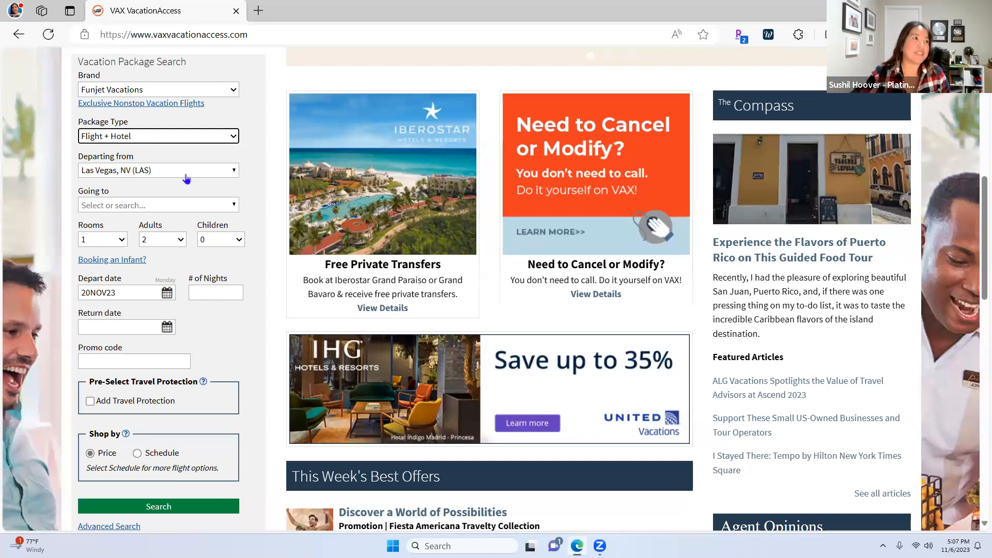
scroll(197, 175, up, 1)
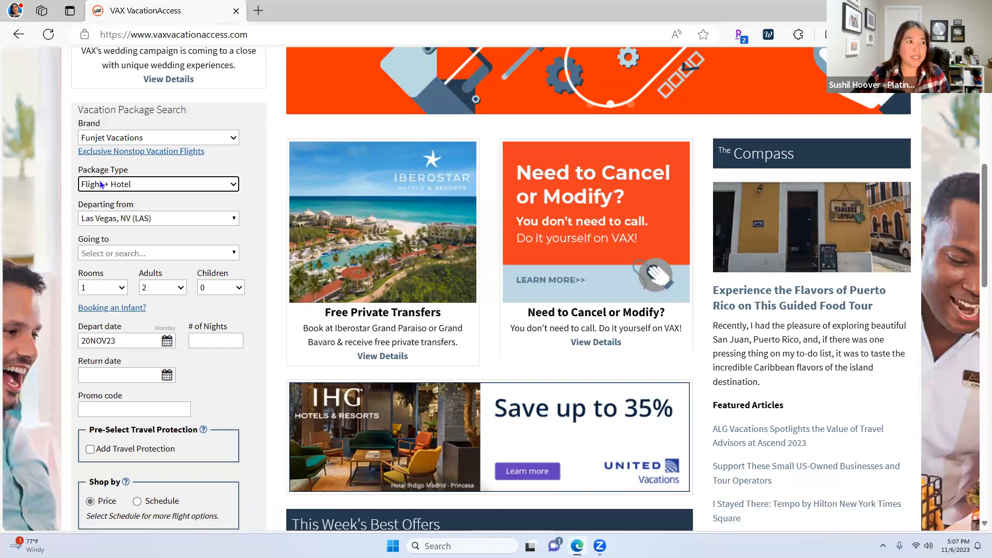
click(227, 185)
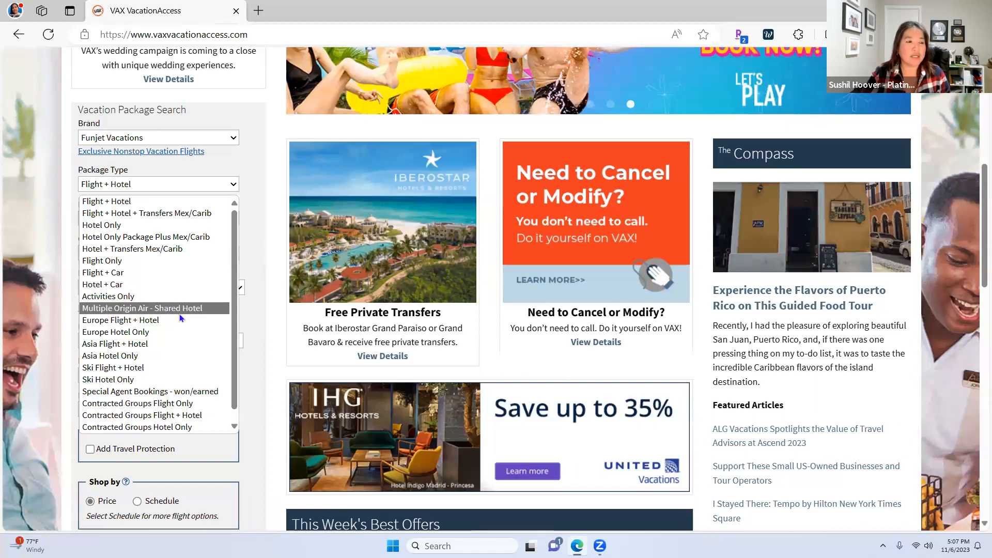
click(110, 308)
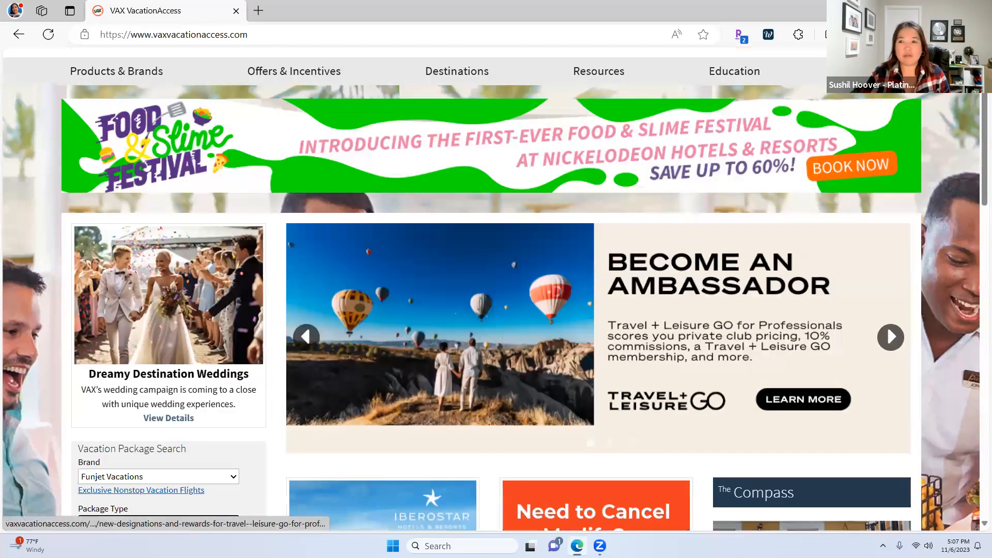
scroll(479, 284, down, 1)
scroll(480, 283, down, 5)
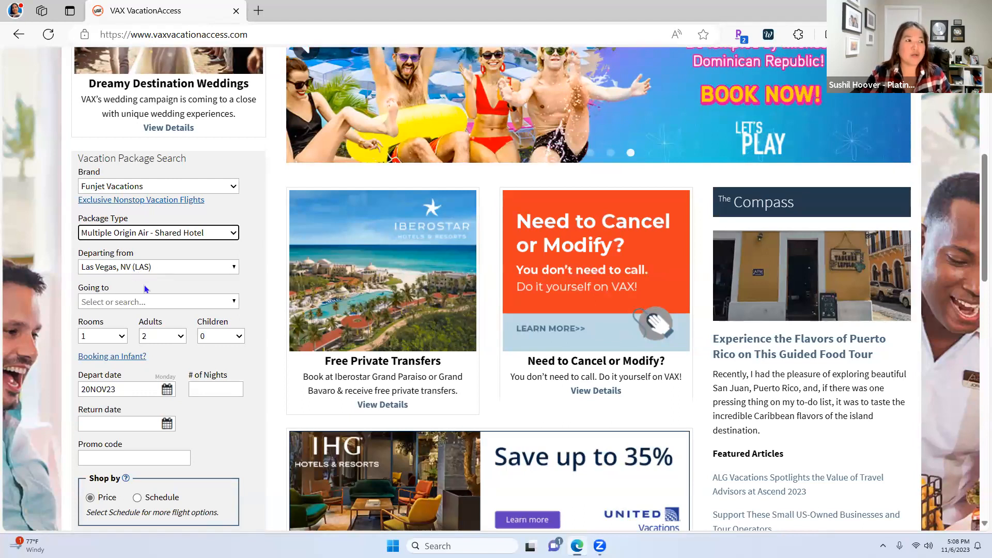
Set the destination to Cancun AND Riviera Maya (CUN) for one adult
click(132, 304)
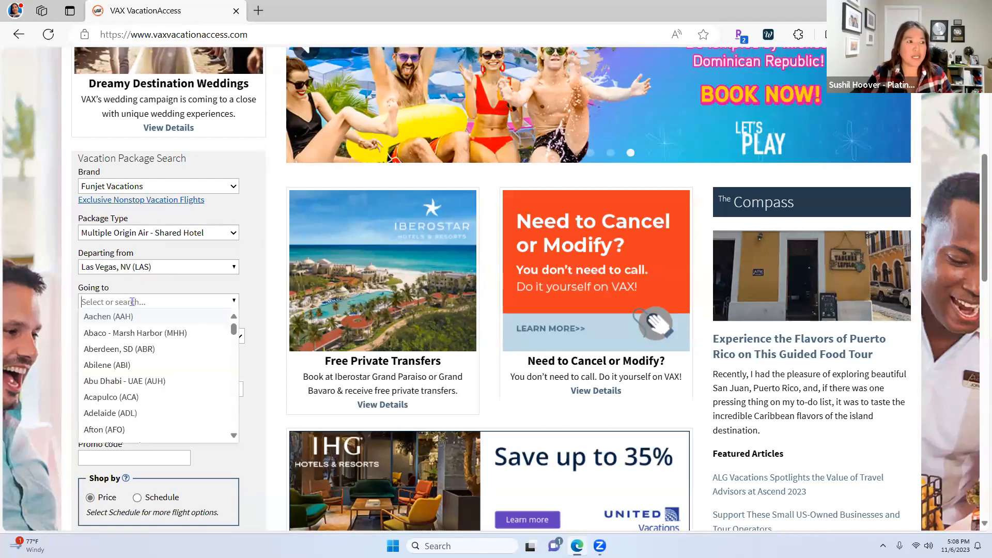
text(cancun - Cancun AND Riviera Maya ...)
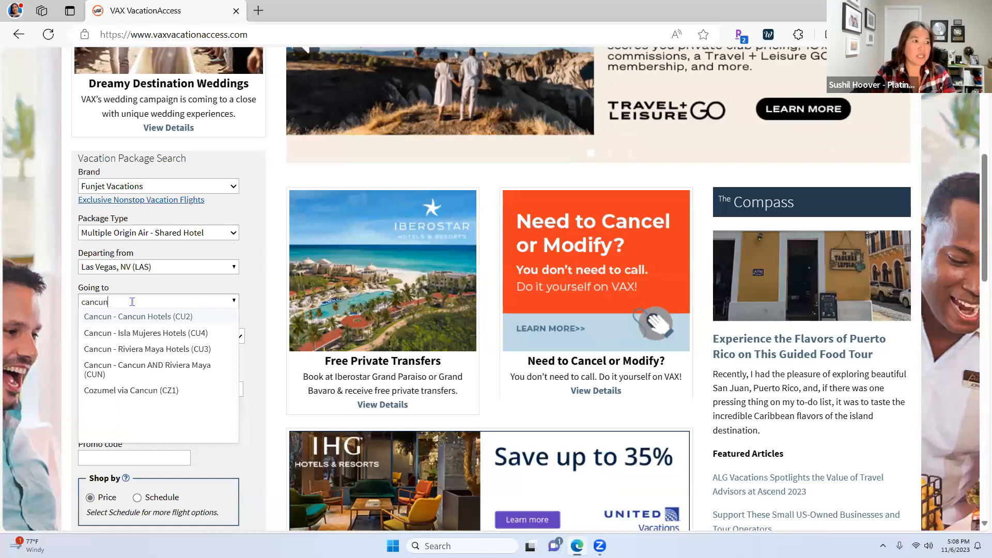
click(154, 367)
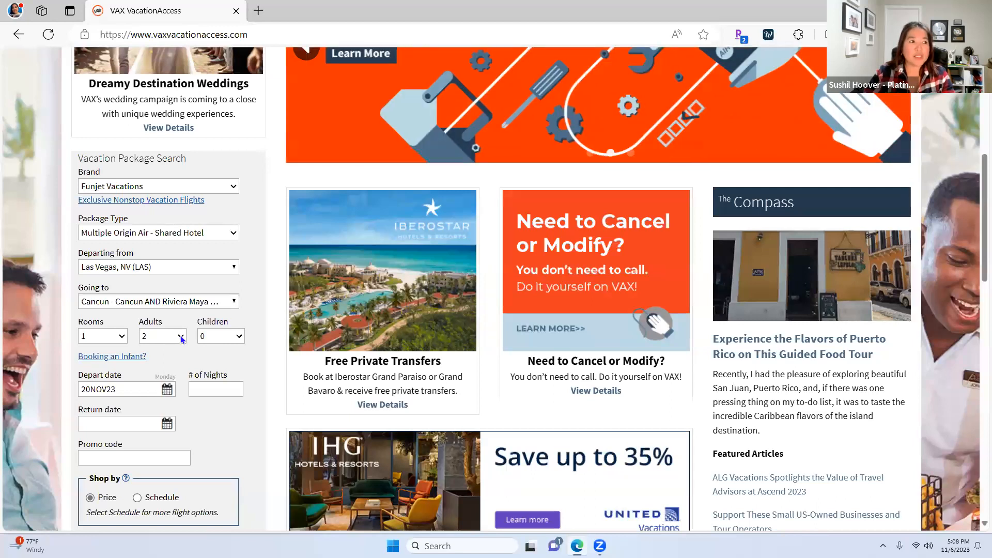
click(181, 336)
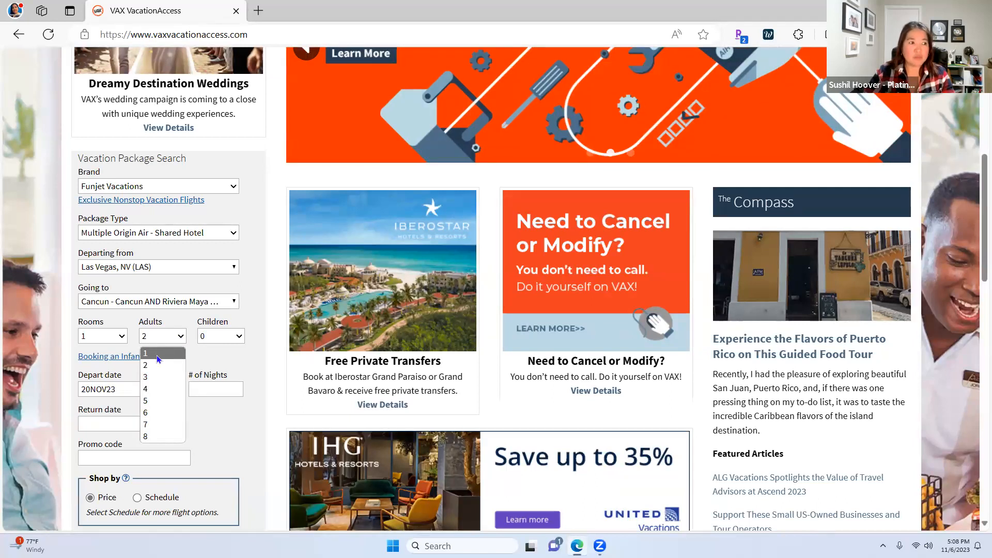
click(158, 354)
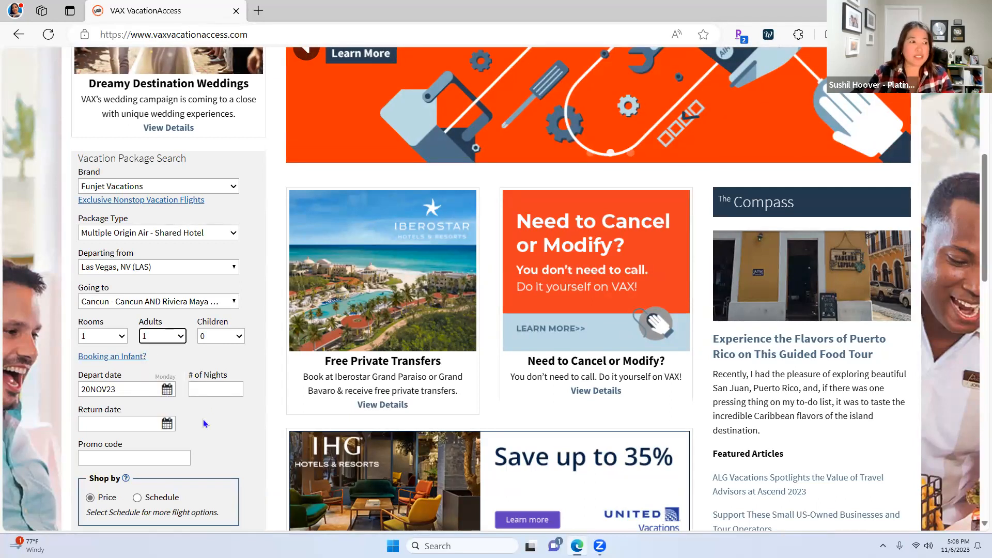
Pick 9 April 2024 departure and 16 April 2024 return, then run the search
scroll(191, 393, down, 2)
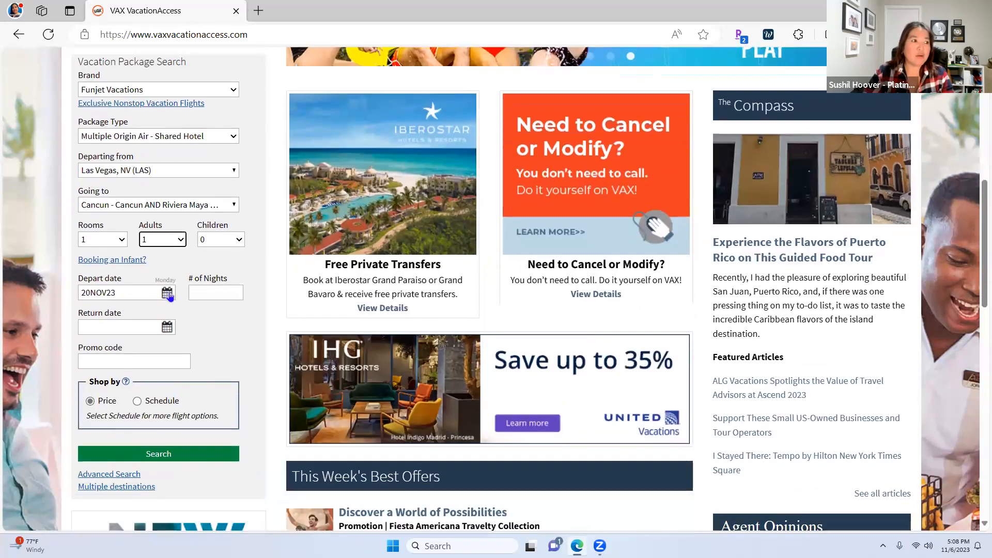
click(169, 294)
click(219, 309)
click(219, 309)
click(219, 310)
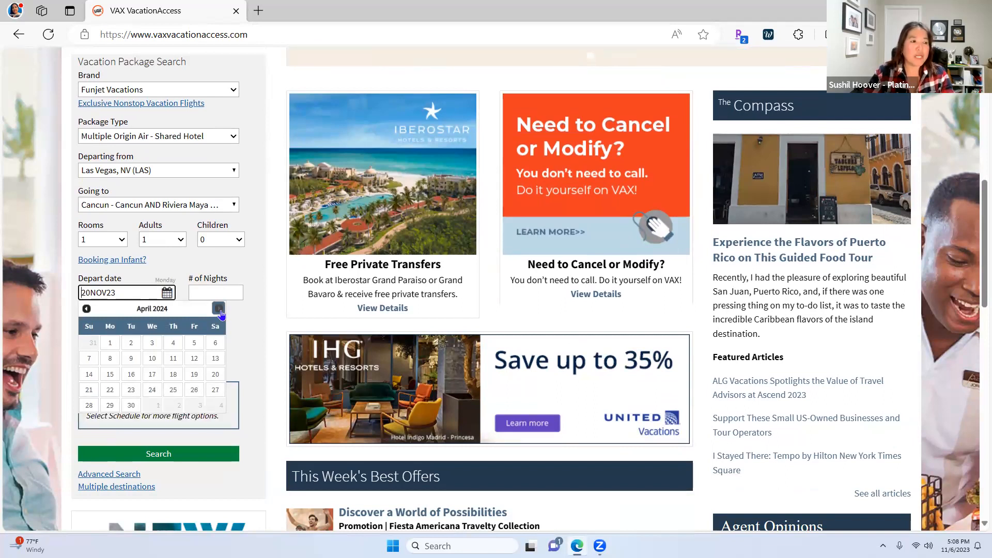
click(131, 358)
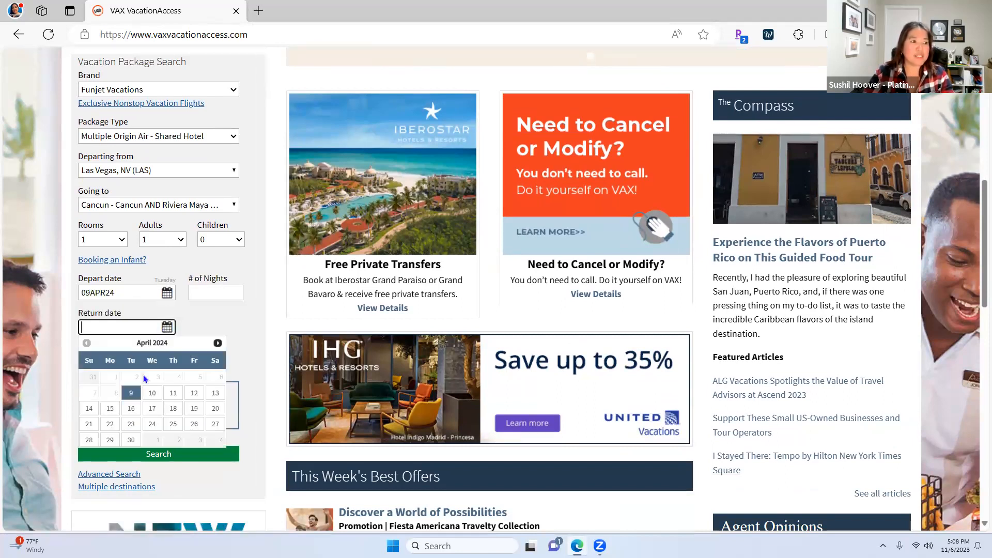
click(131, 408)
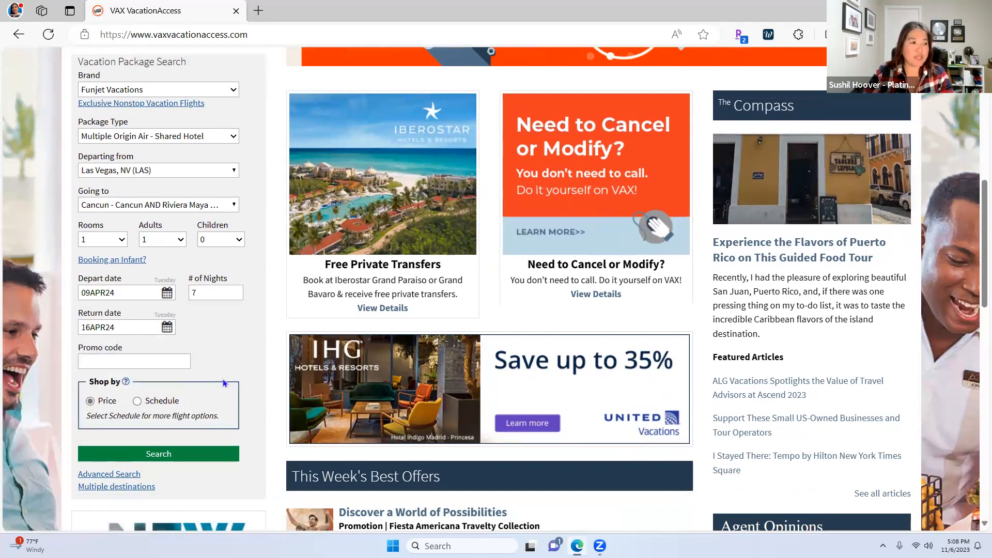
scroll(222, 379, down, 2)
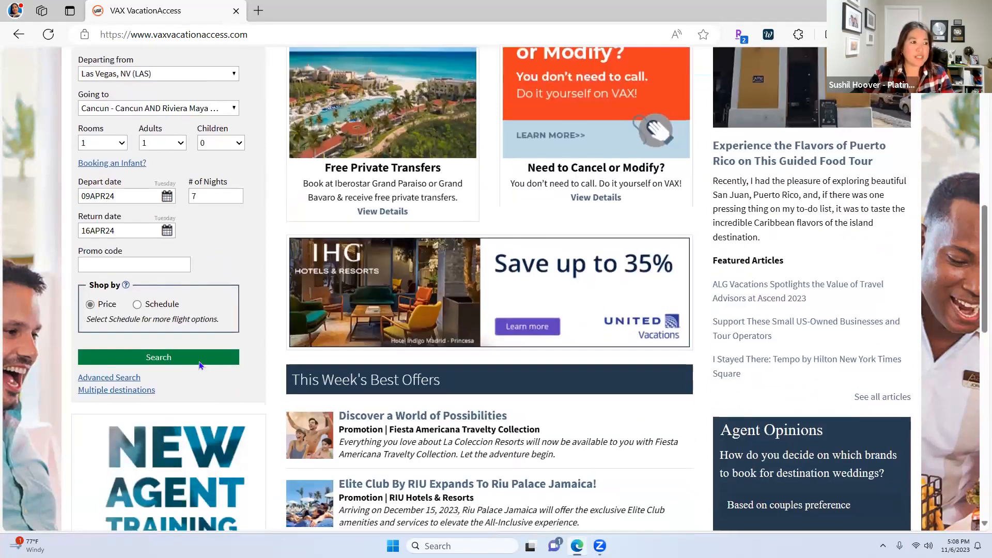
click(144, 359)
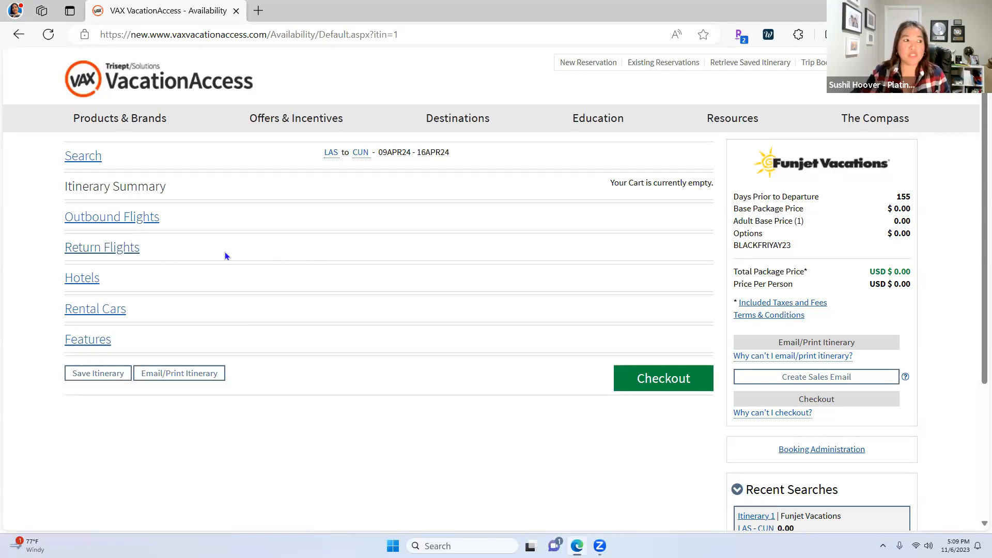
Load the LAS to CUN outbound flight list from the itinerary results
click(97, 225)
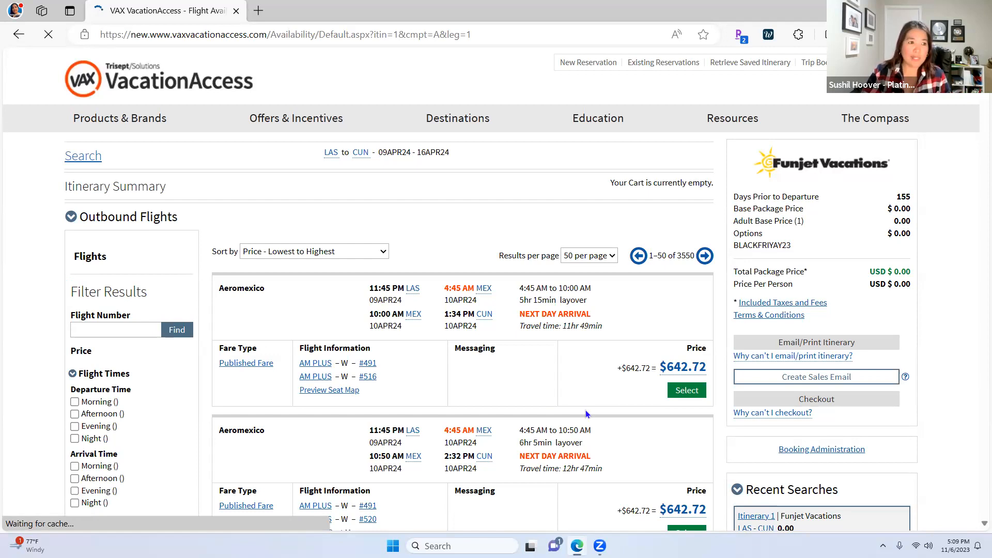
Browse the outbound flights and check the Sort by options, leaving them unchanged
scroll(544, 395, down, 2)
scroll(550, 396, down, 2)
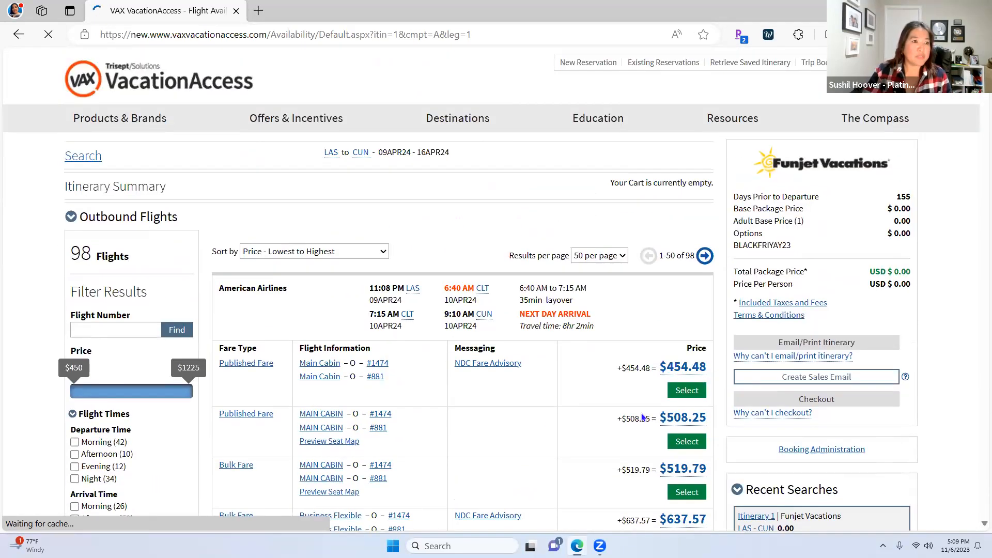
scroll(600, 421, down, 2)
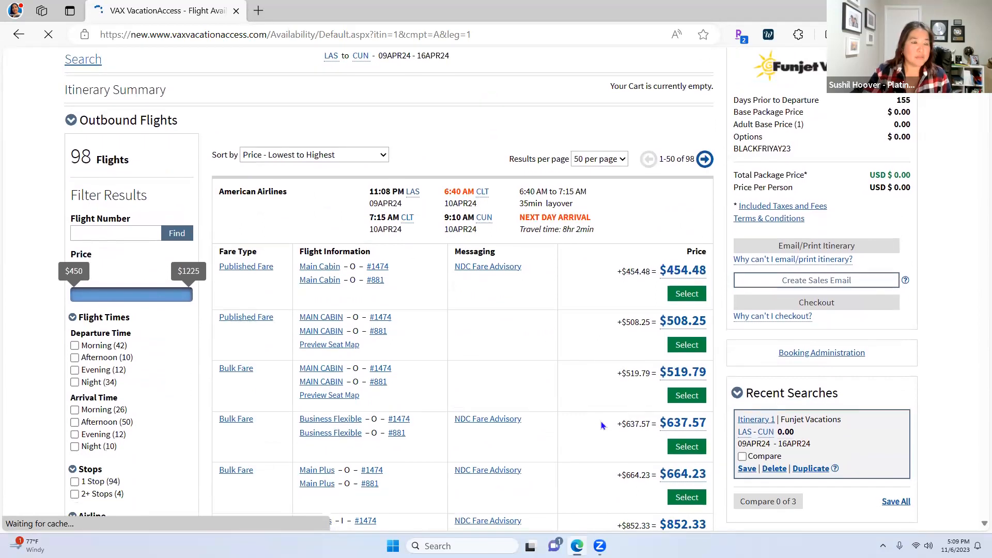
scroll(597, 421, down, 2)
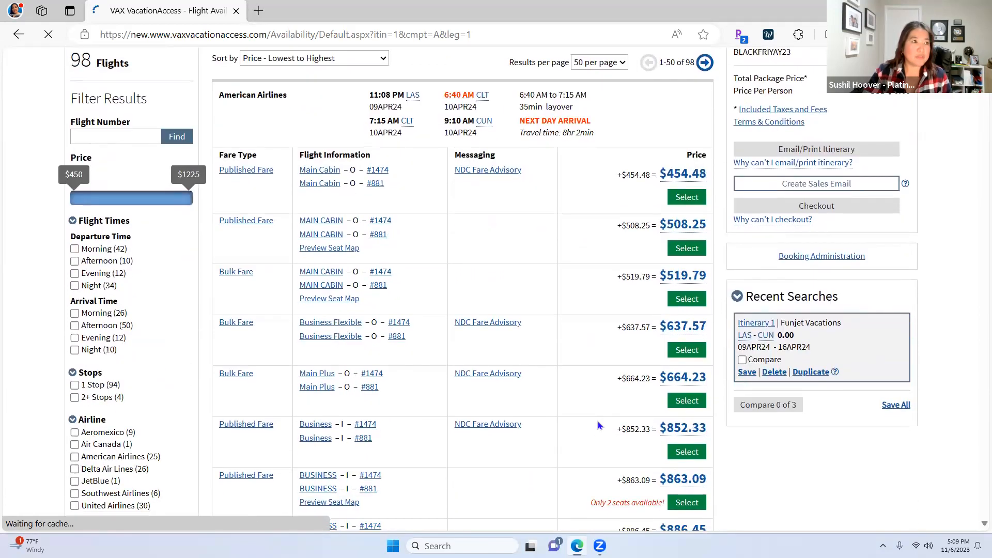
scroll(597, 420, down, 1)
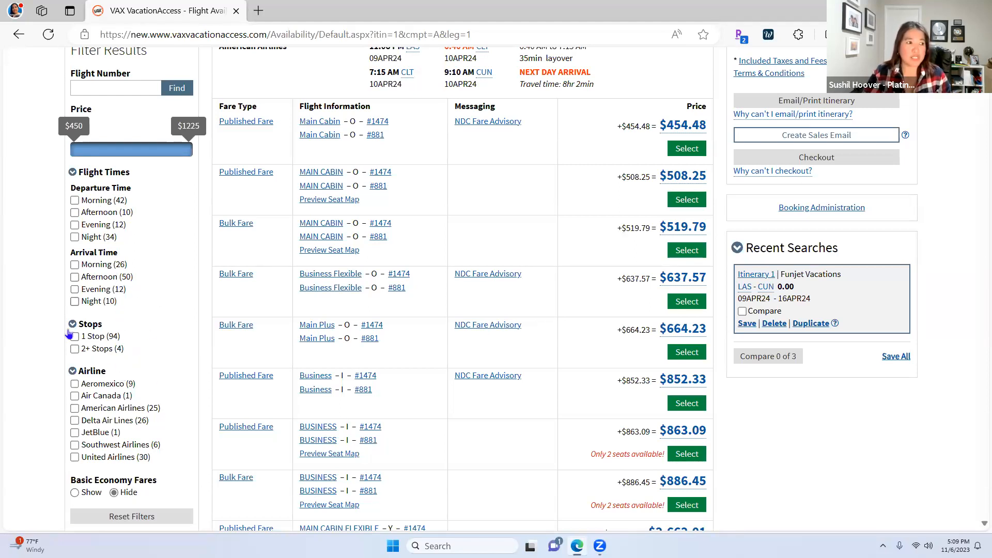
scroll(166, 386, down, 1)
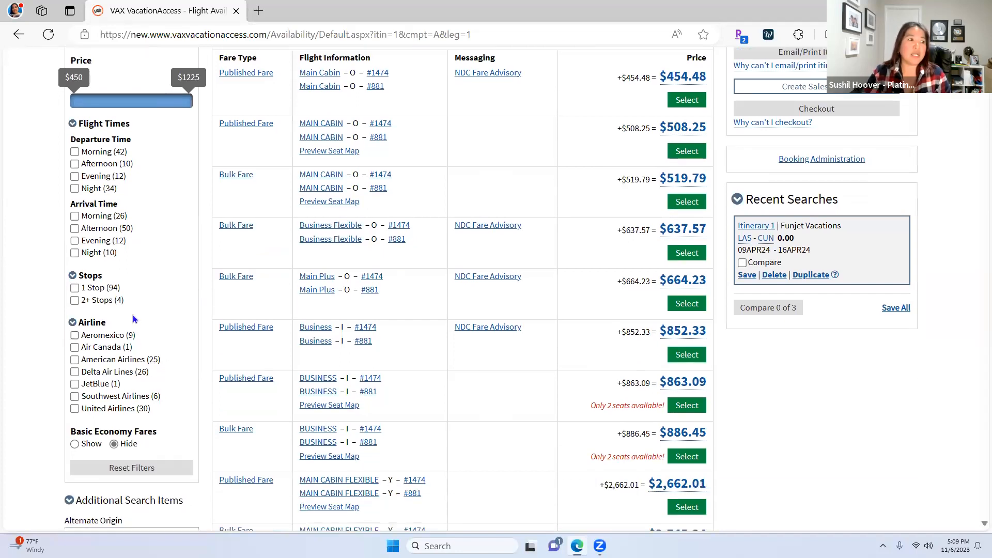
scroll(225, 365, up, 5)
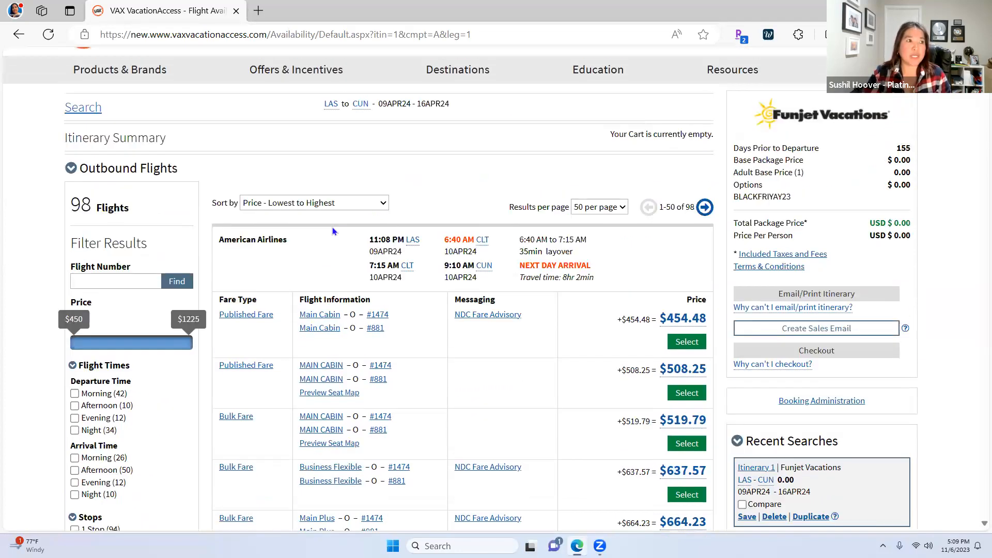
click(364, 206)
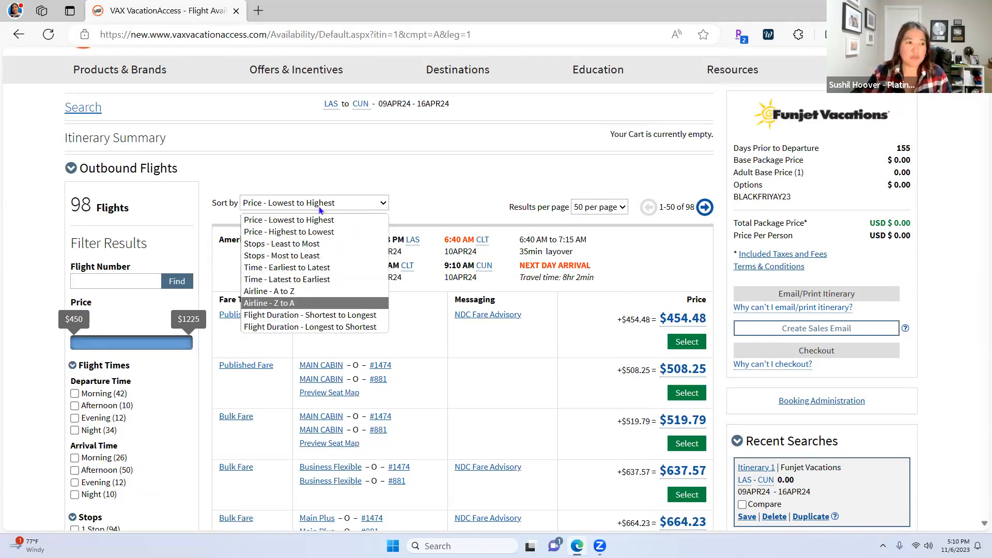
click(426, 187)
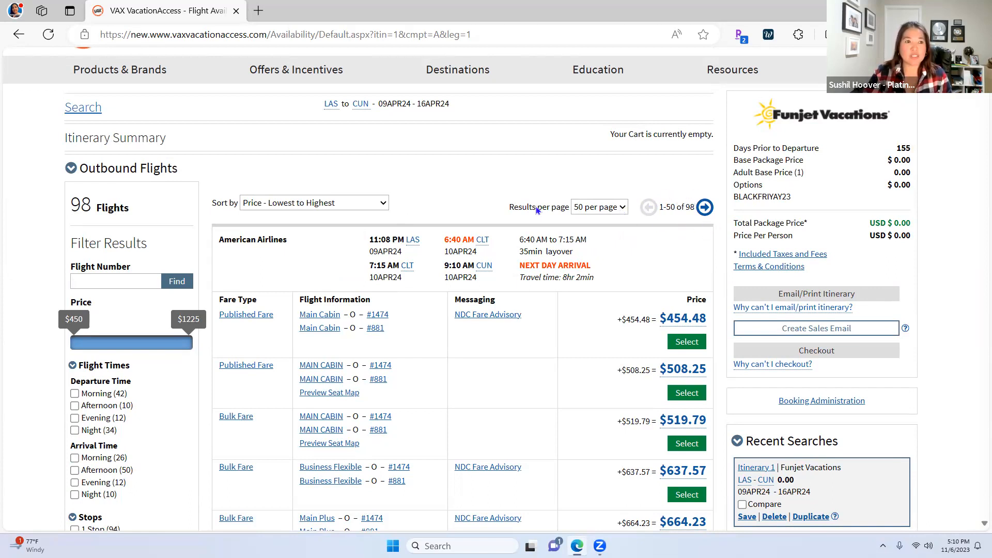
Filter the results to Morning departures under Departure Time
scroll(134, 314, down, 3)
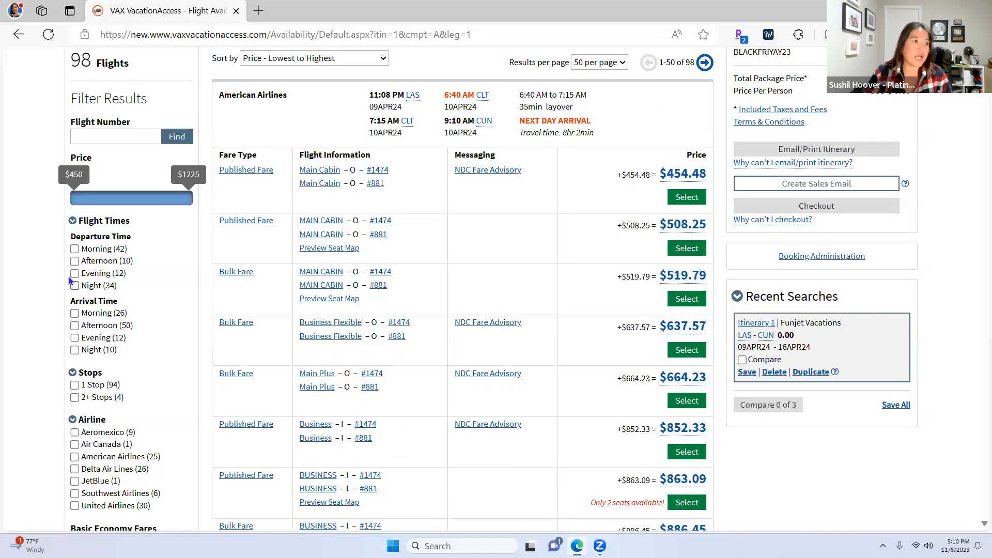
click(74, 248)
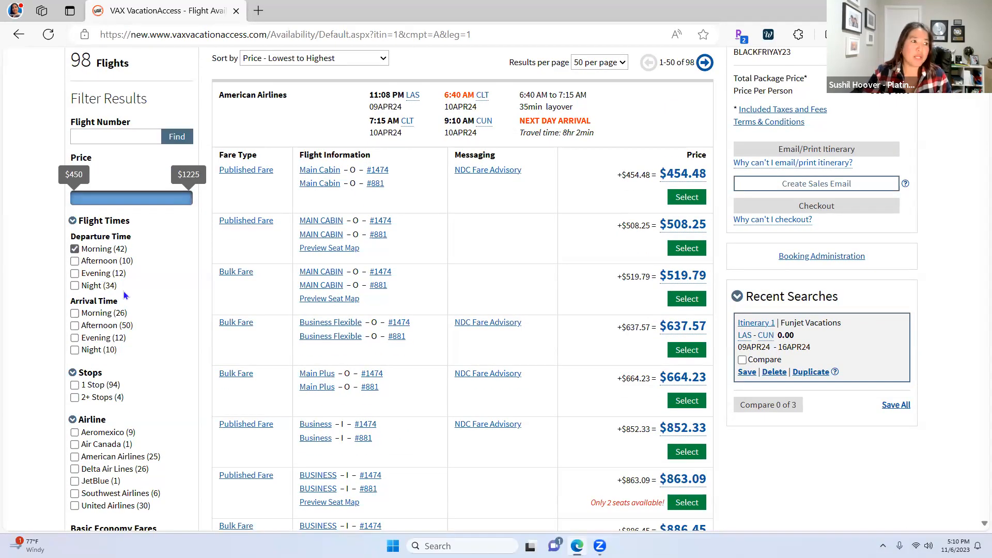
scroll(616, 292, up, 3)
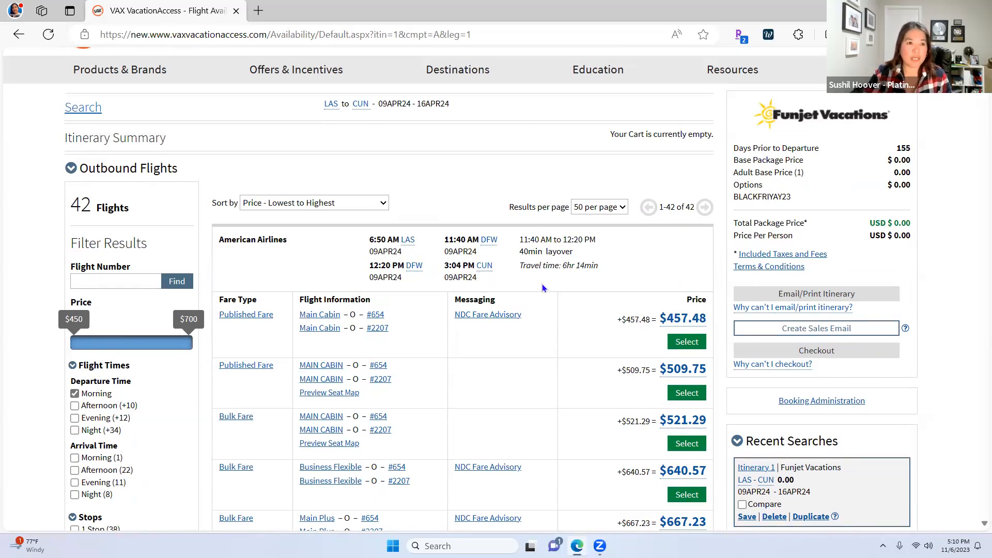
scroll(579, 288, down, 1)
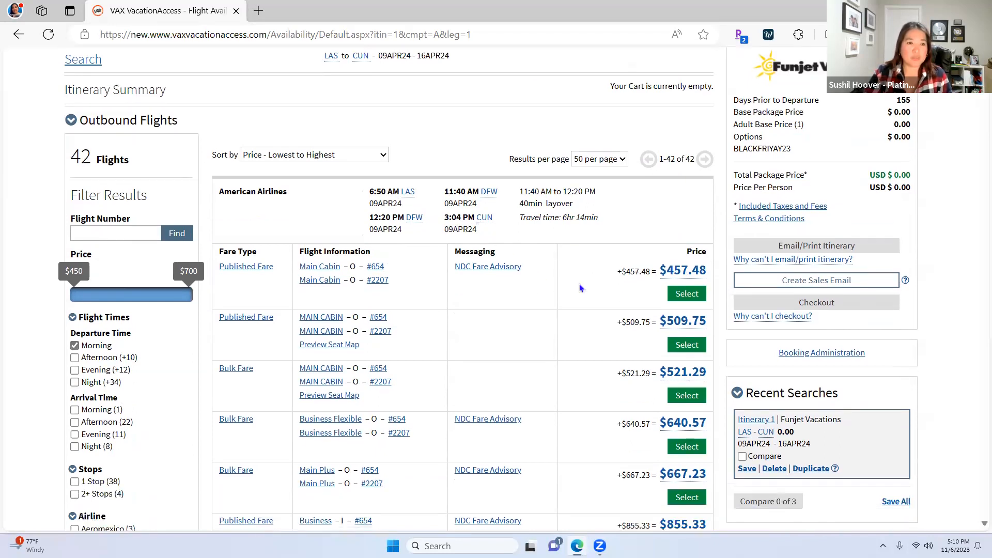
Select the $457.48 American Airlines fare and bring up the Features add-on list
click(687, 293)
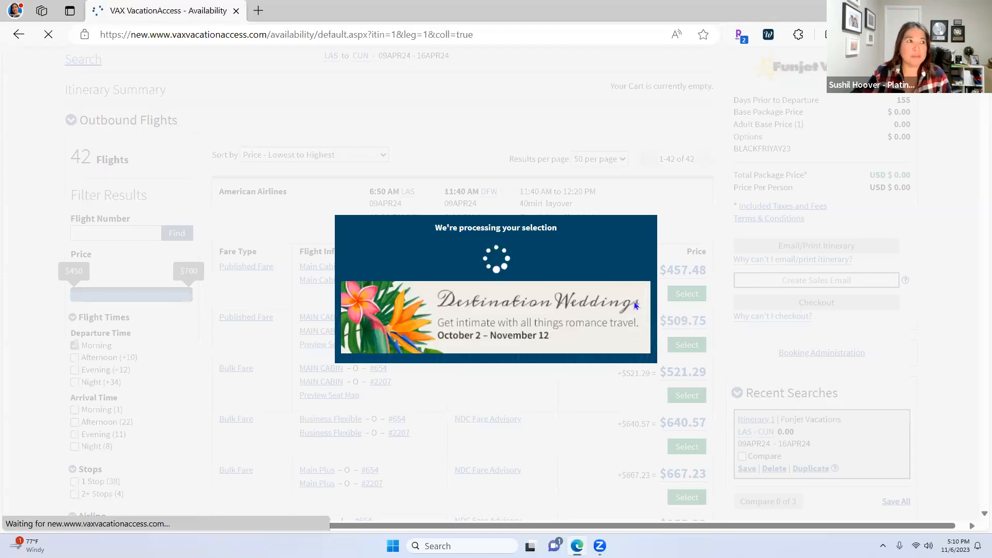
scroll(631, 301, down, 1)
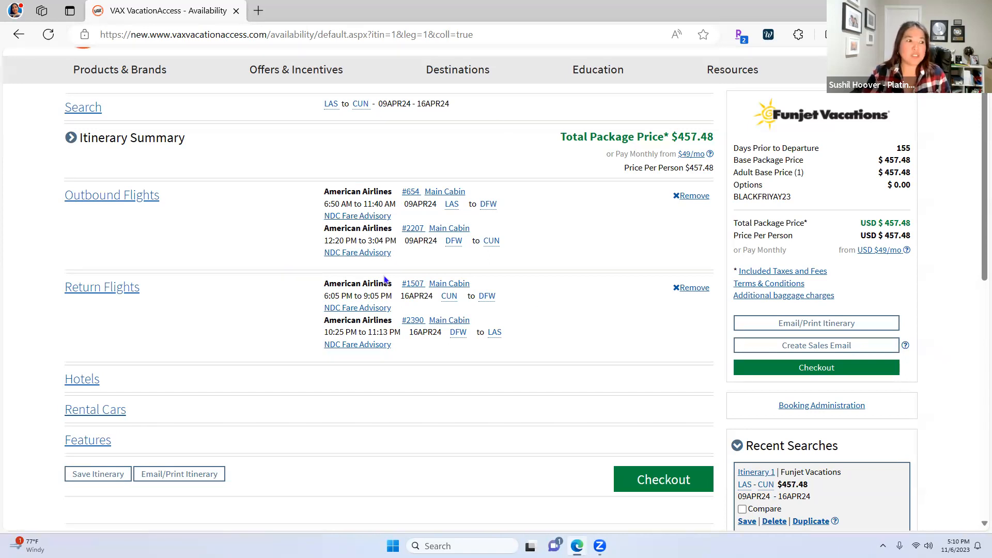
scroll(384, 279, down, 1)
scroll(384, 279, down, 3)
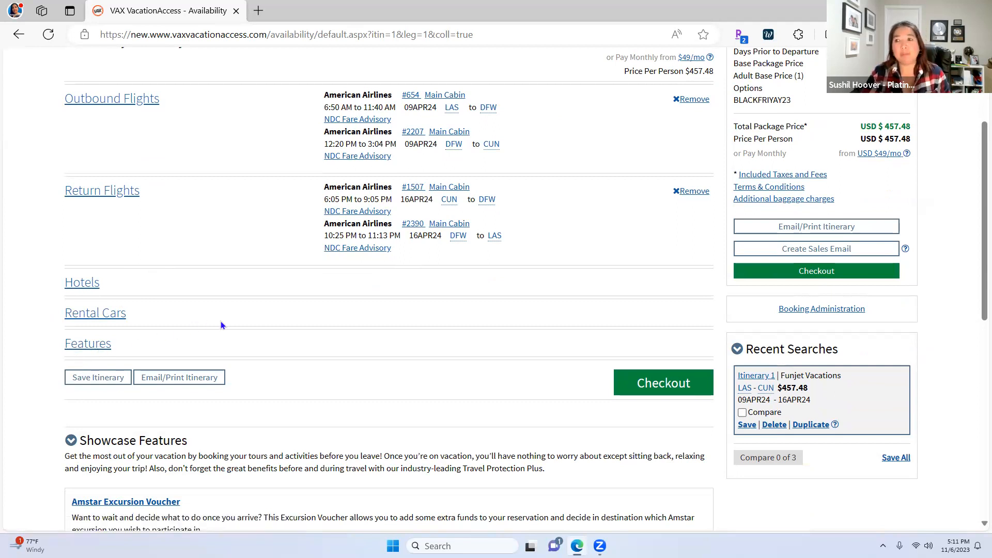
click(87, 349)
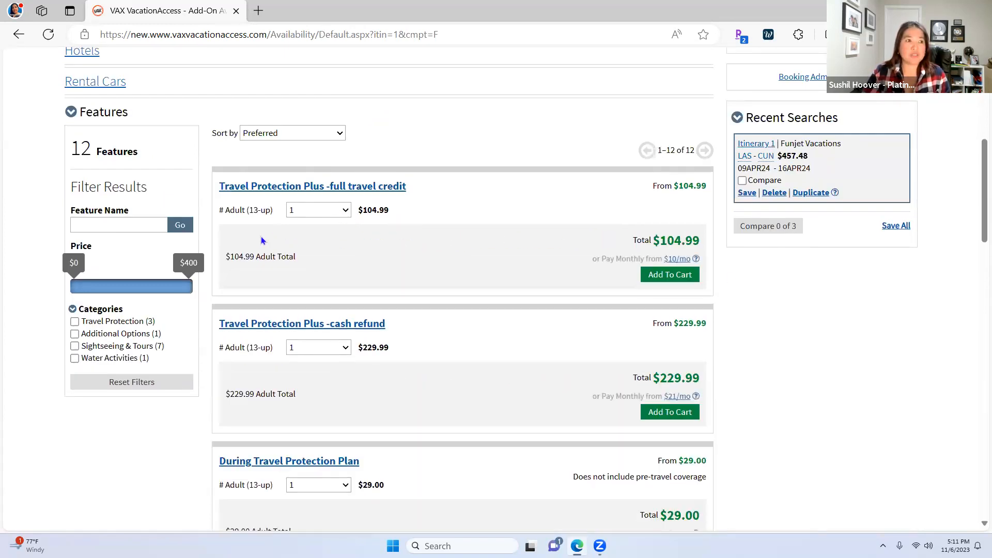
Add Travel Protection Plus -full travel credit ($104.99), bringing the package to $562.47
click(666, 279)
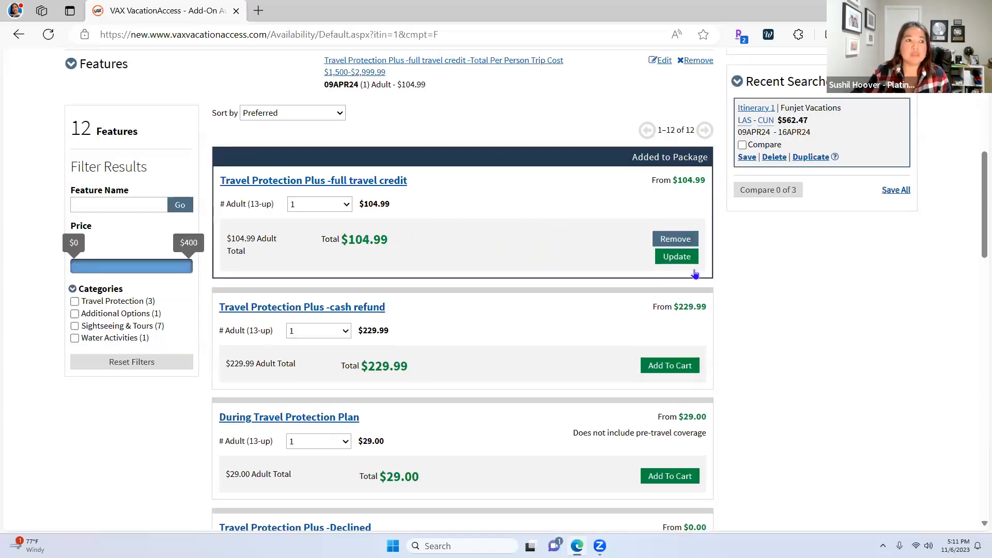
scroll(710, 316, up, 6)
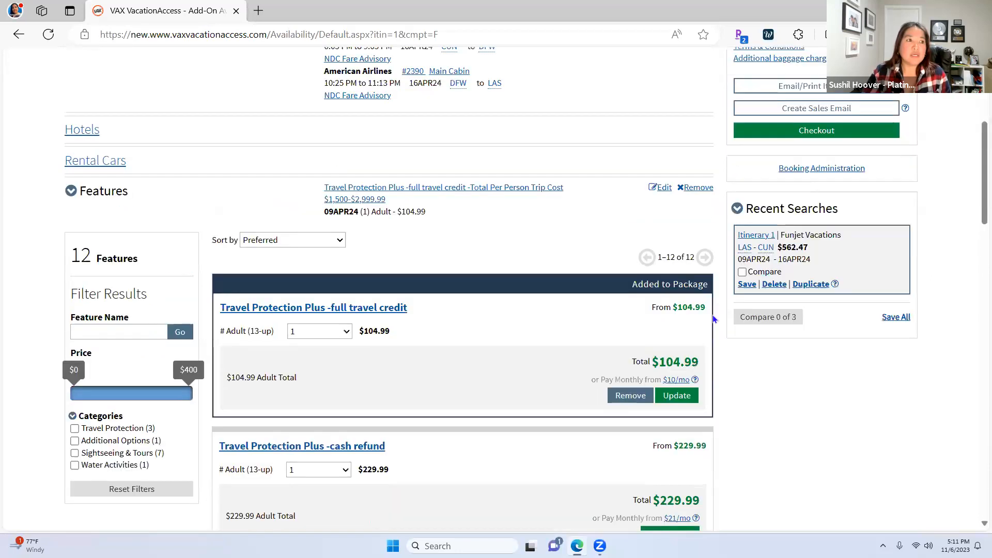
scroll(704, 319, up, 1)
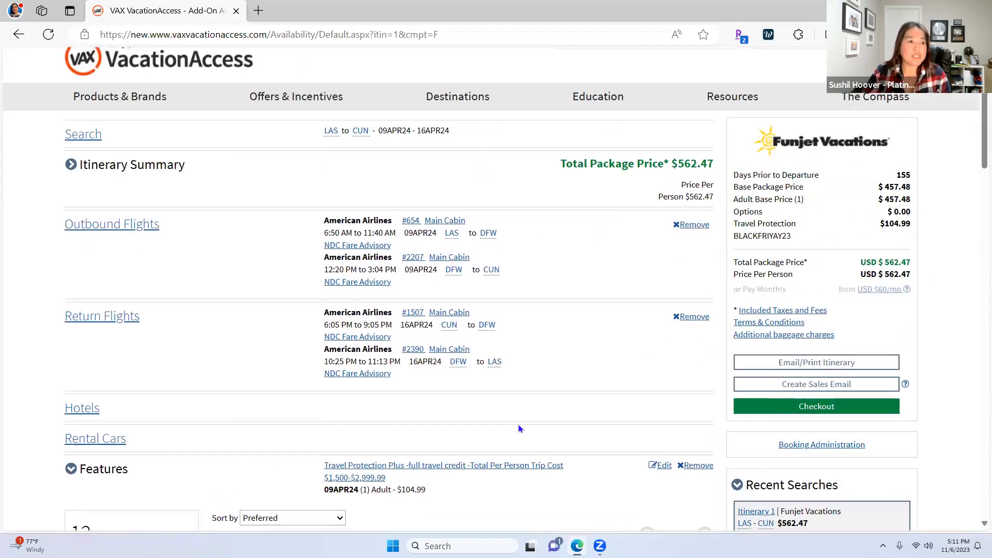
scroll(546, 448, down, 2)
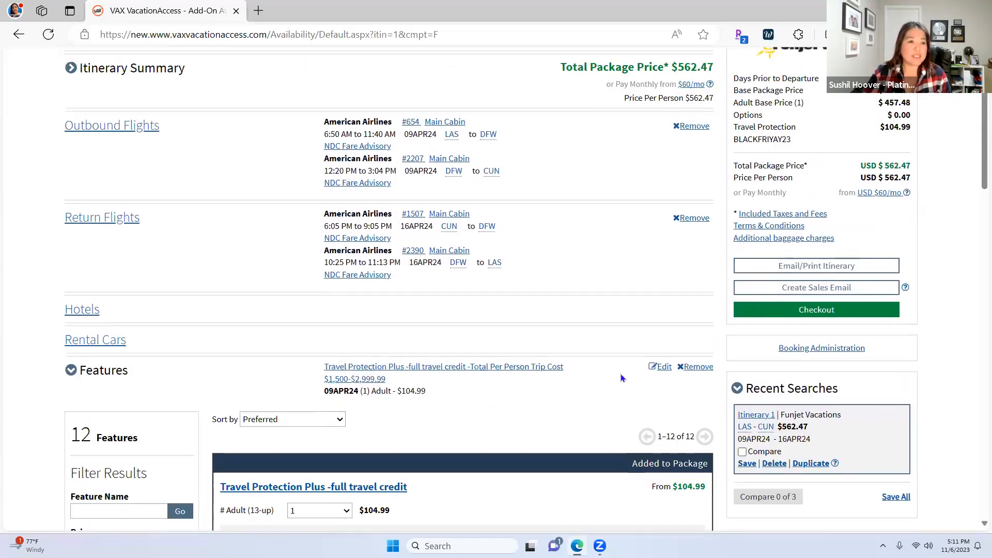
scroll(584, 373, down, 1)
scroll(773, 299, down, 10)
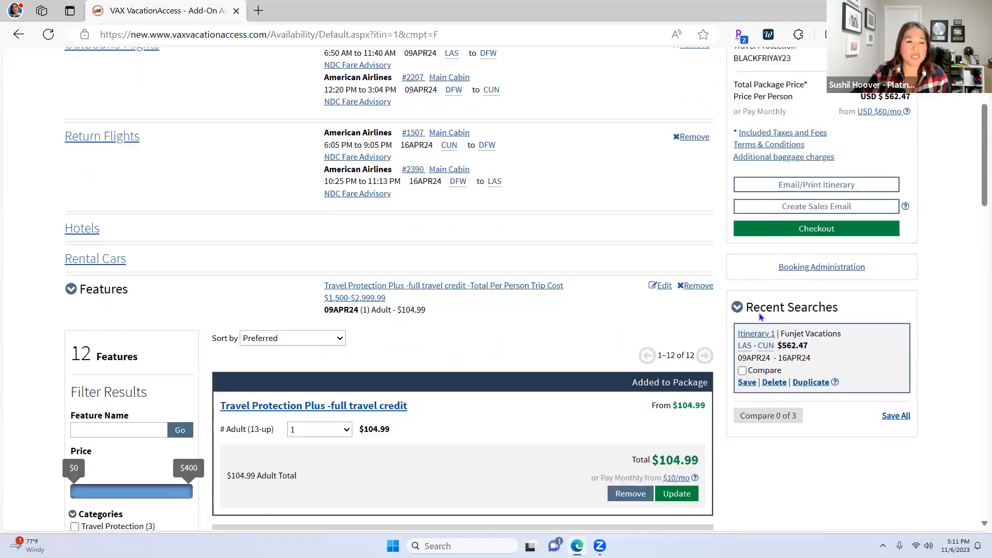
scroll(791, 335, down, 15)
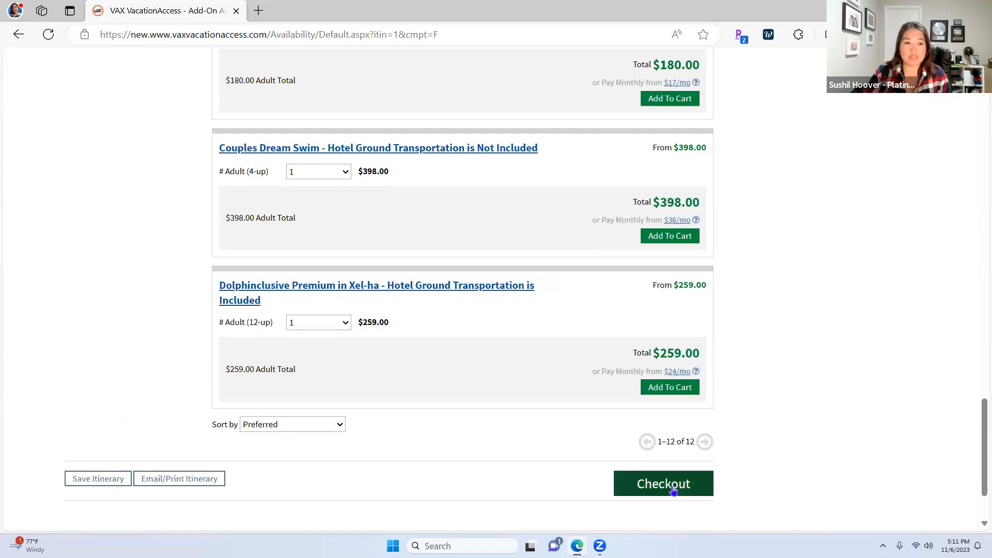
Check out the $562.47 package and review it down to Traveler Information
click(672, 485)
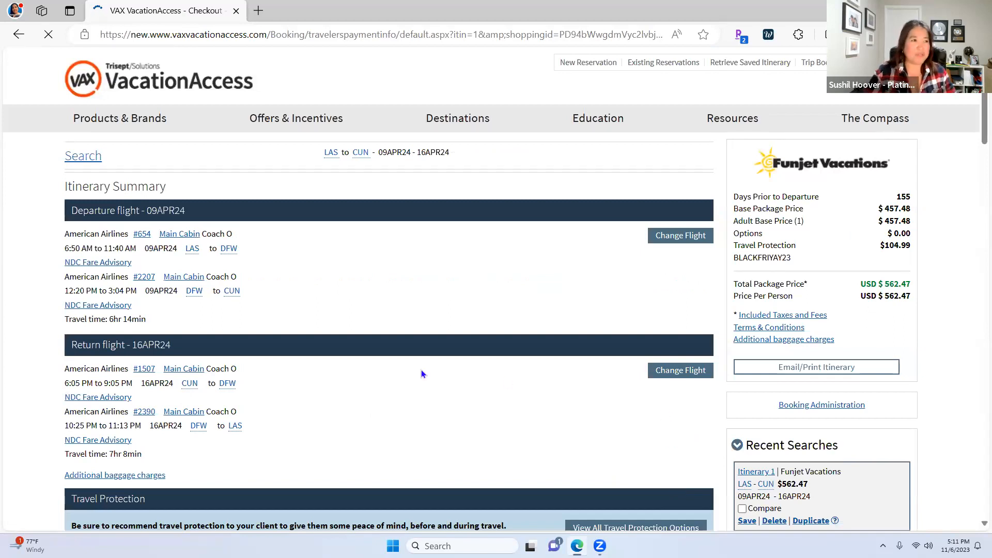
scroll(522, 376, down, 7)
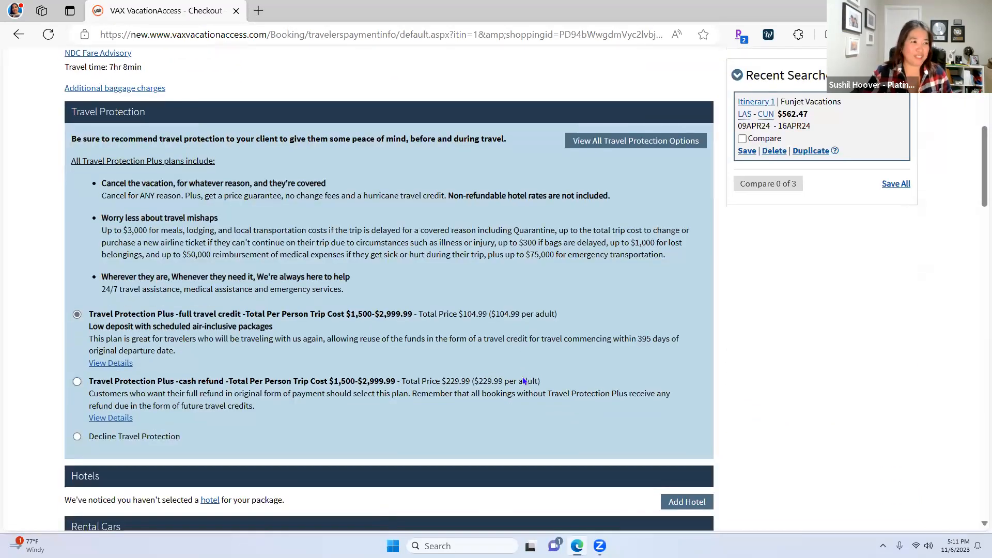
scroll(522, 381, down, 2)
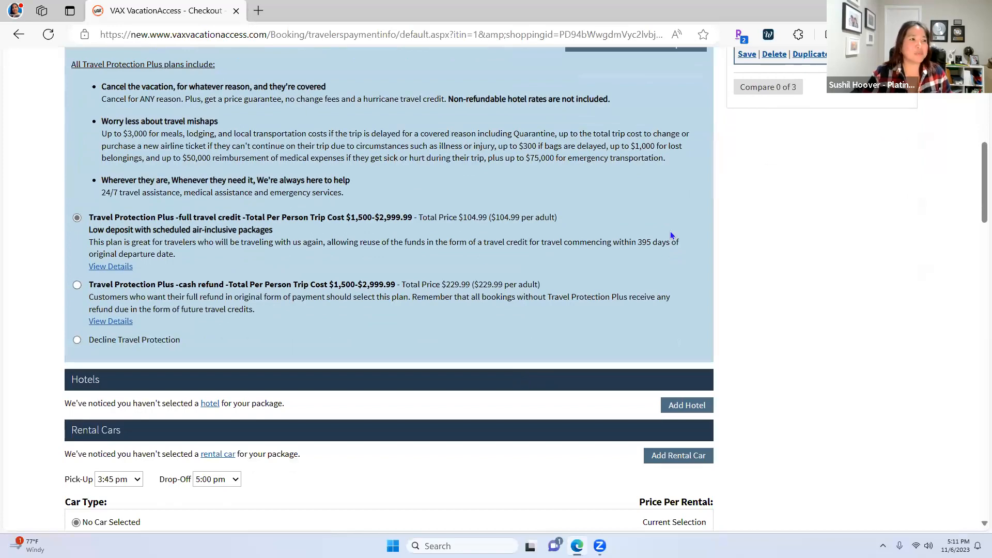
scroll(661, 284, down, 7)
scroll(736, 307, up, 4)
scroll(737, 309, up, 12)
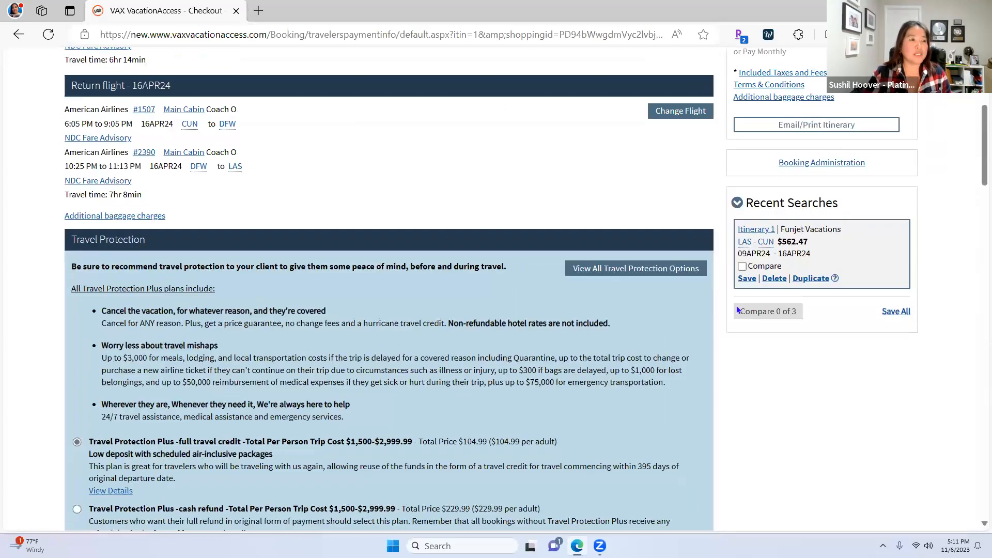
scroll(736, 310, down, 7)
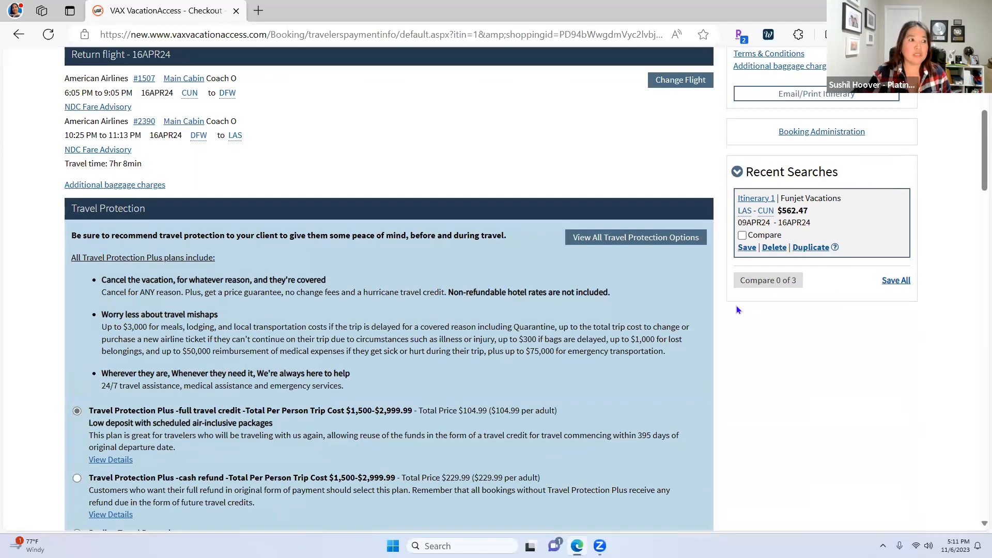
scroll(736, 307, down, 3)
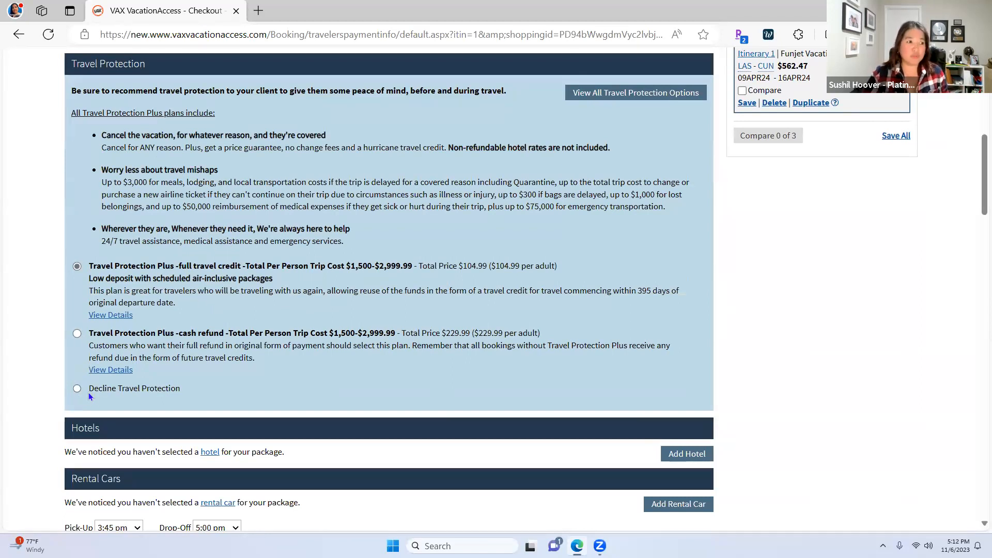
scroll(507, 398, down, 5)
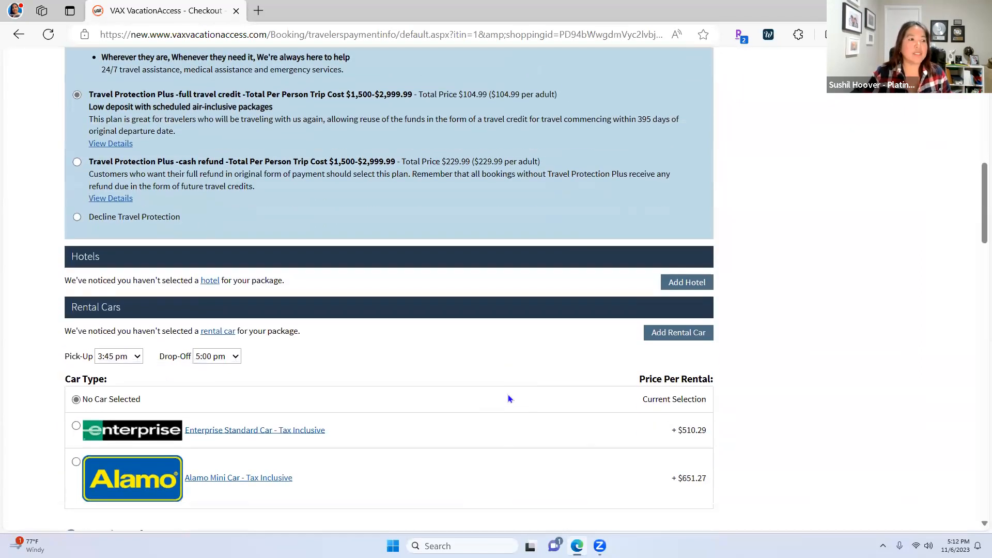
scroll(507, 395, down, 5)
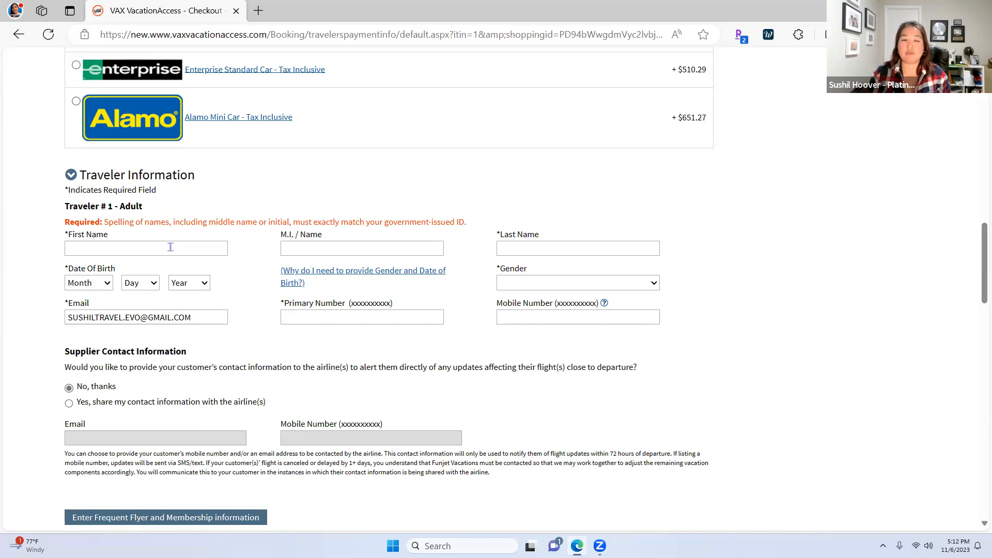
Enter the adult traveler's first and last name
click(169, 247)
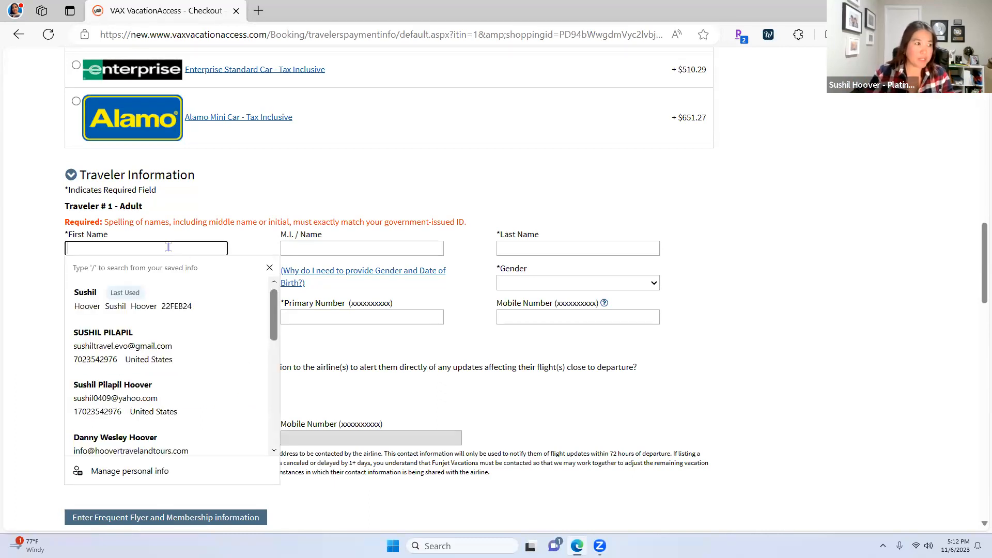
text(sushil)
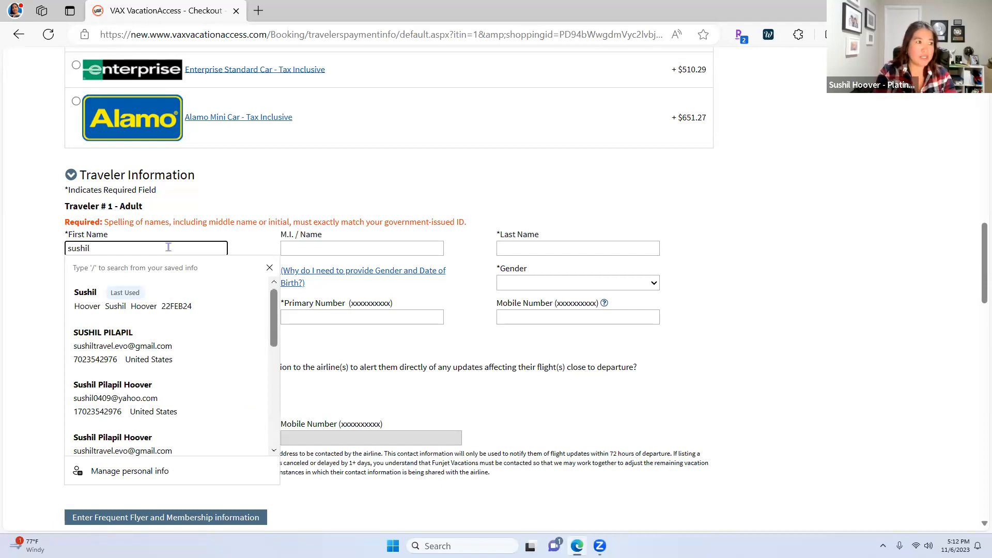
key(BackSpace)
key(BackSpace)
key(BackSpace)
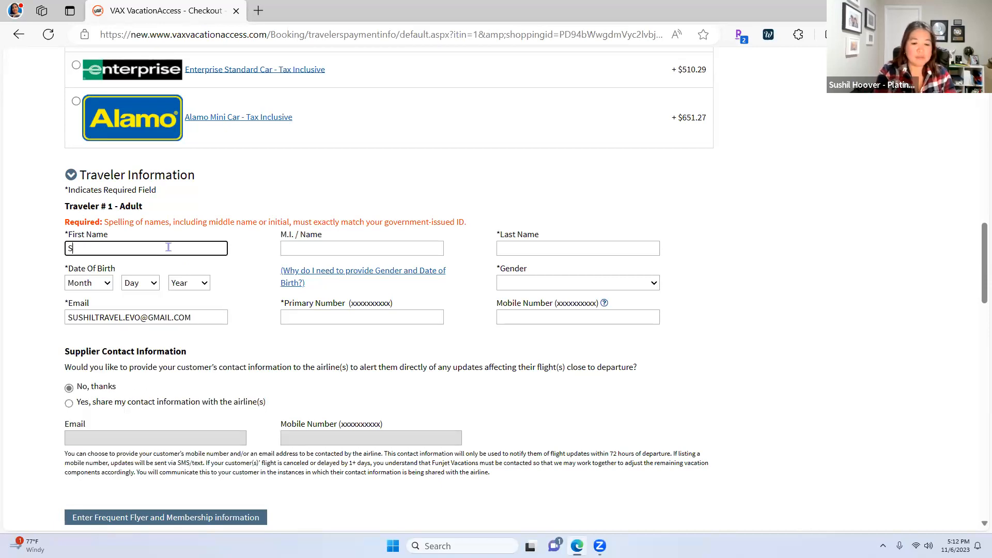
key(Tab)
key(Tab)
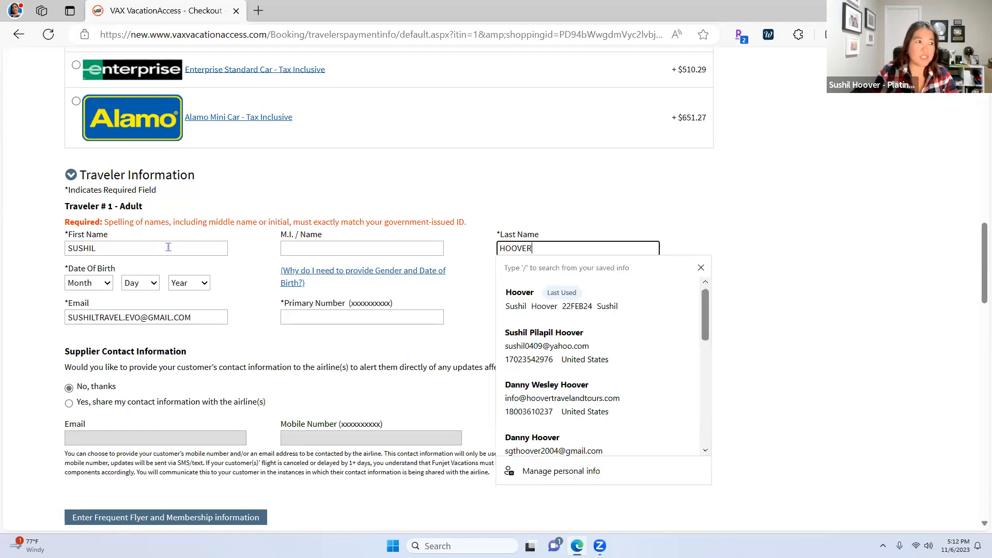
Set the traveler's date of birth to Nov 4, 1977
click(99, 284)
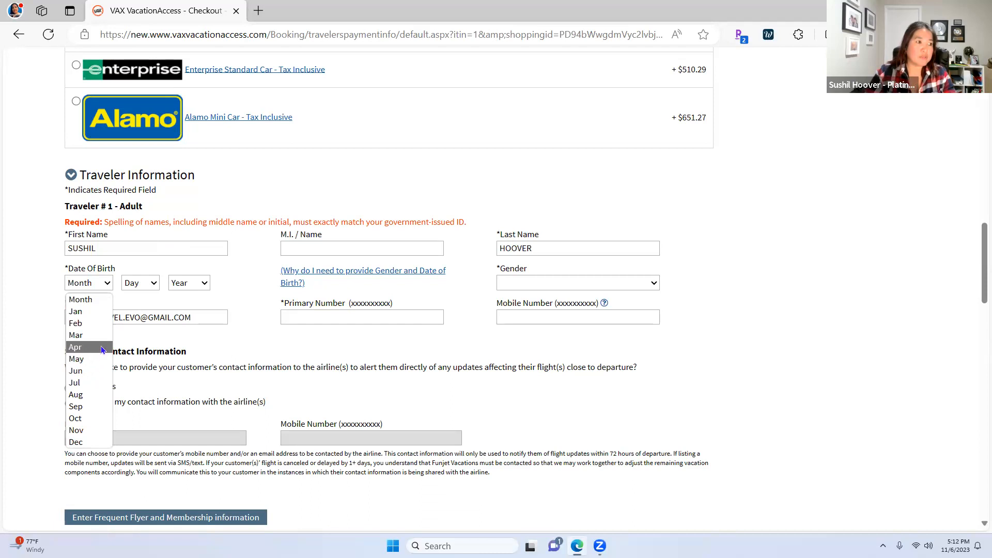
click(88, 432)
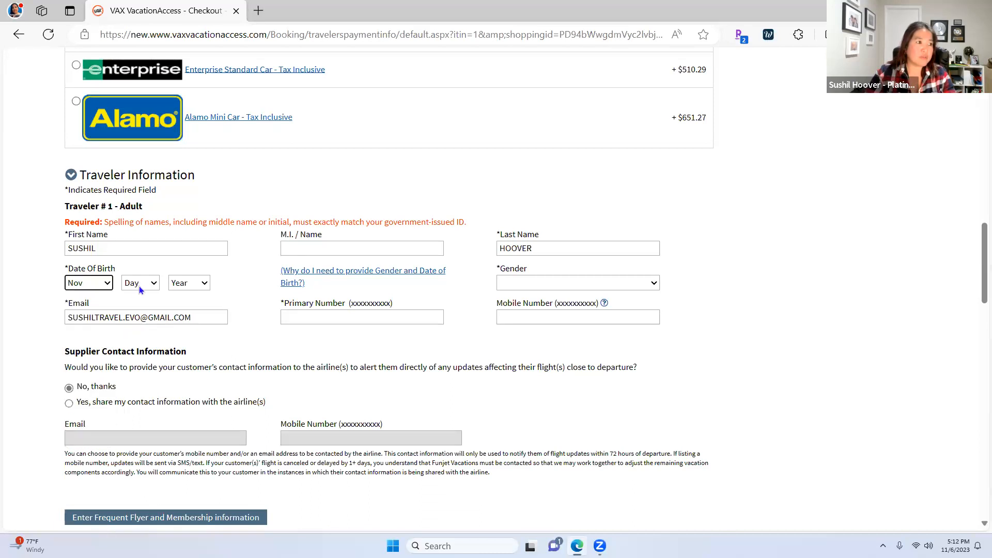
click(139, 285)
click(144, 348)
click(190, 284)
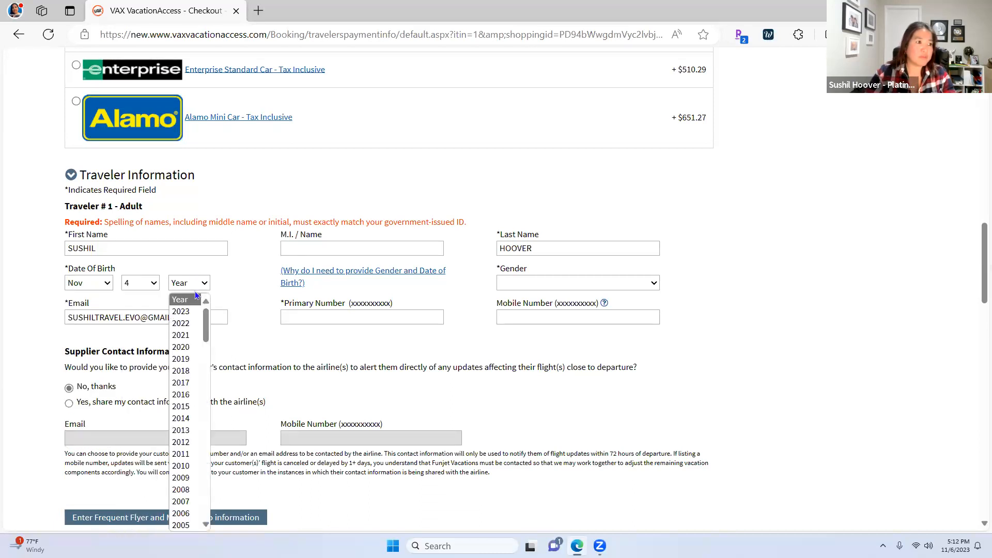
scroll(189, 408, down, 8)
scroll(188, 408, down, 5)
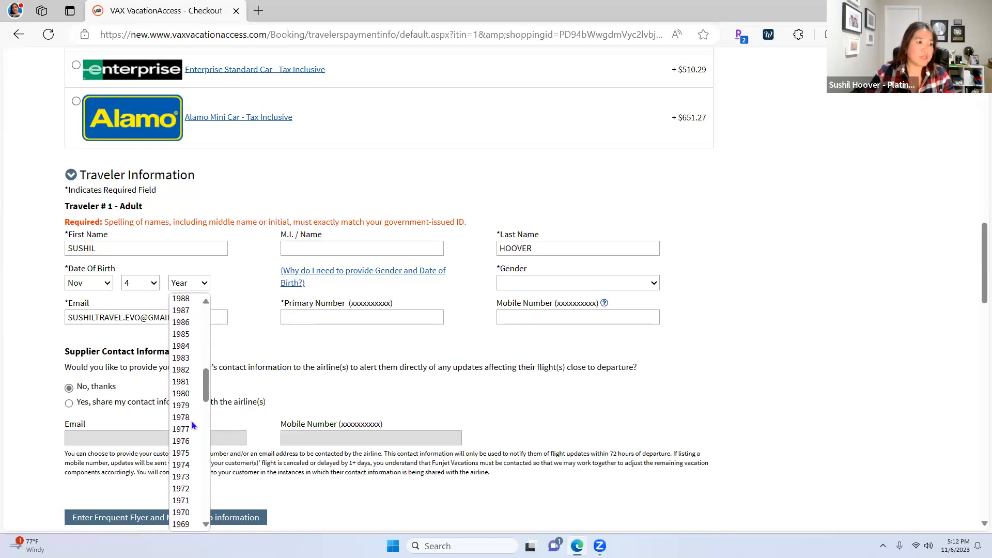
click(184, 380)
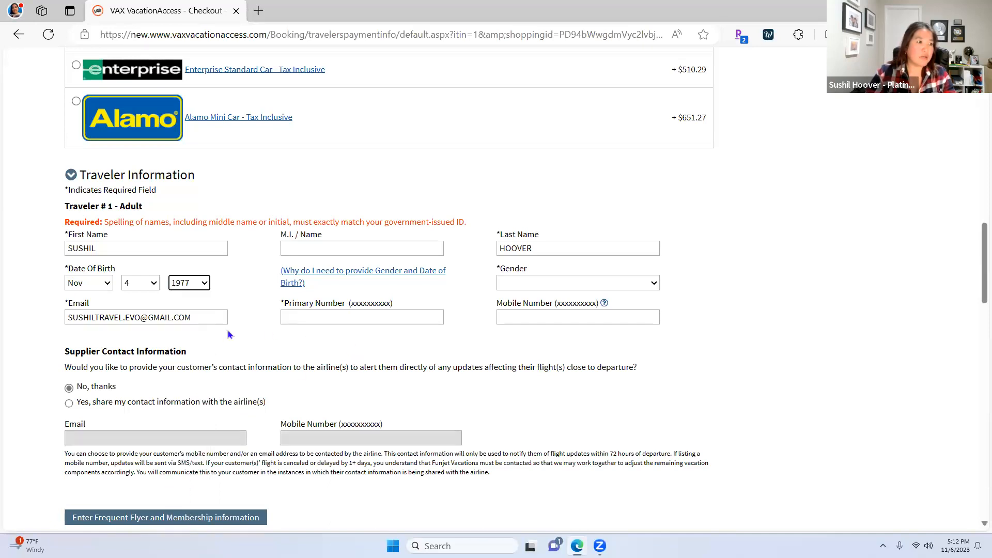
Enter the traveler's primary phone number and set gender to Female
click(367, 319)
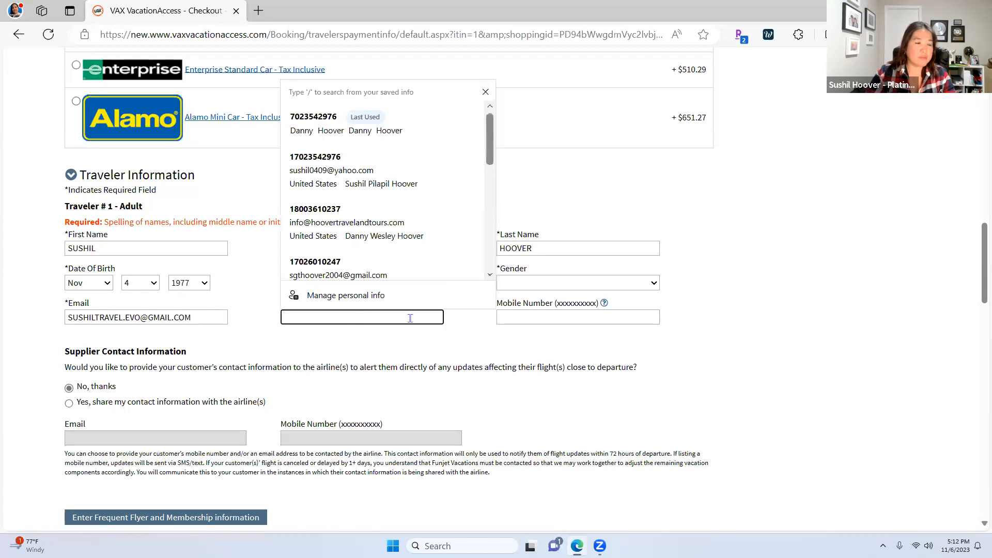
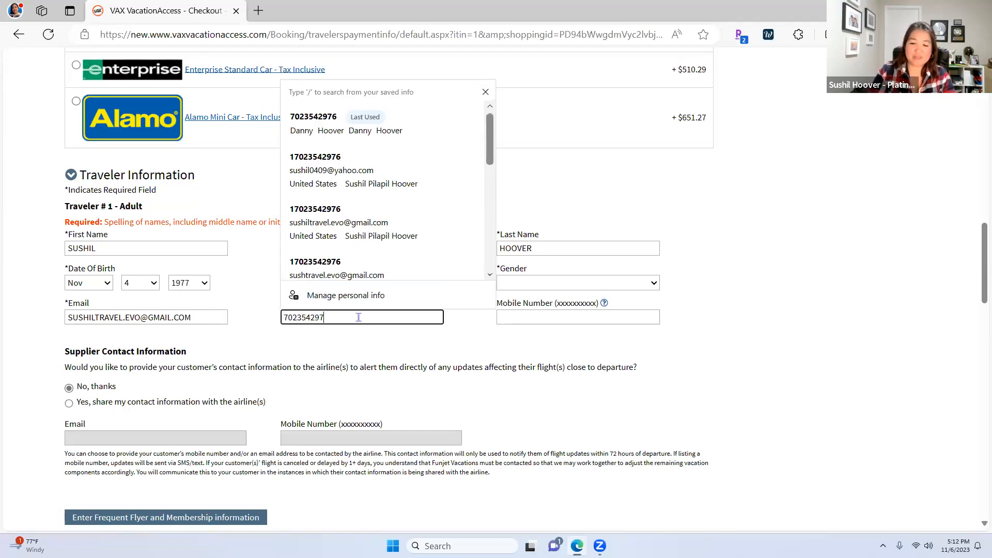
click(473, 336)
click(622, 284)
click(573, 310)
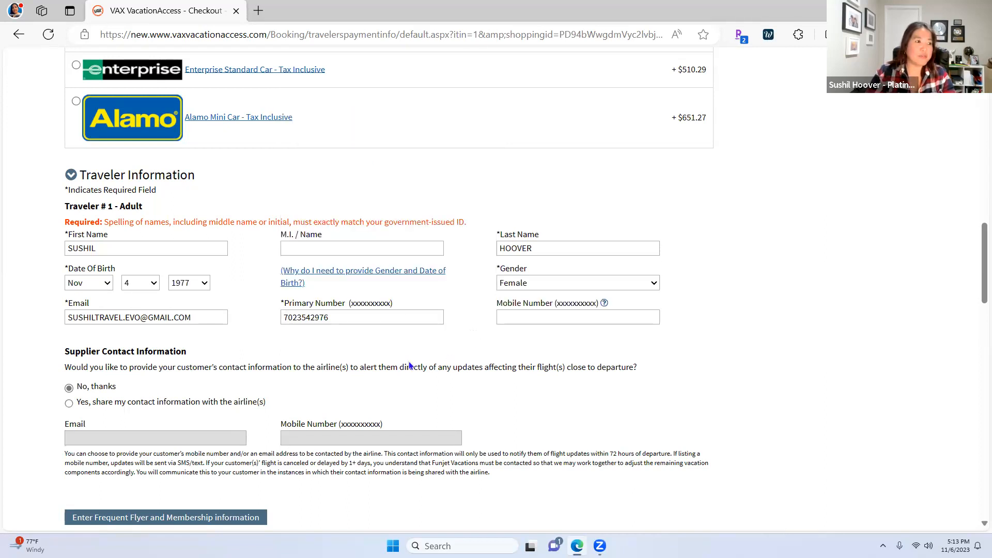
scroll(664, 432, down, 3)
scroll(664, 426, down, 5)
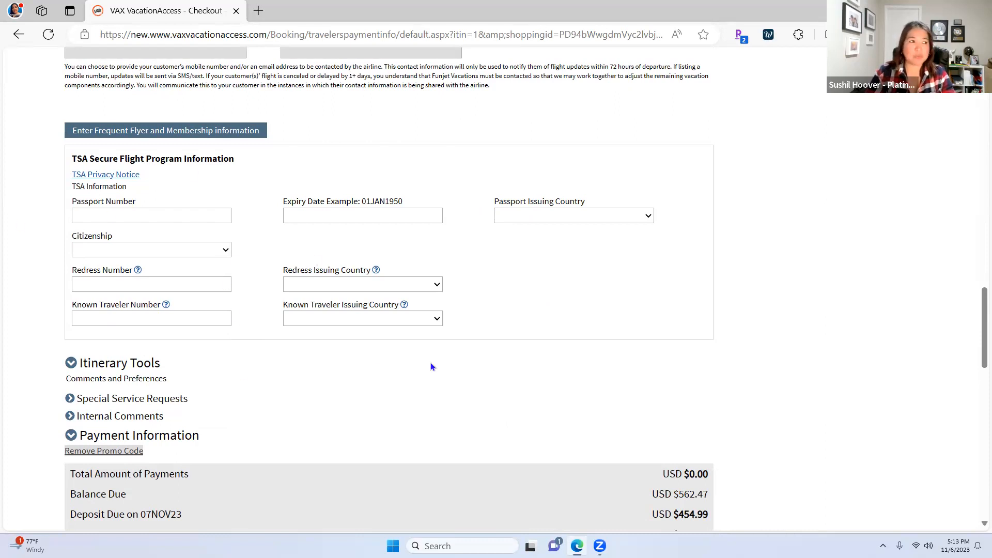
Confirm the terms-and-conditions acknowledgment and submit with Complete Booking
scroll(470, 364, down, 4)
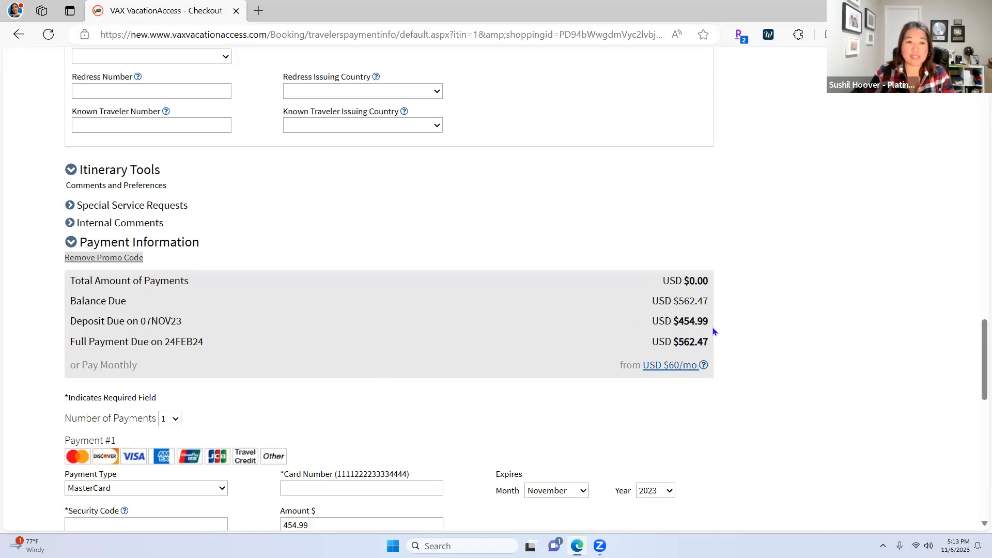
scroll(763, 392, down, 8)
scroll(765, 392, down, 5)
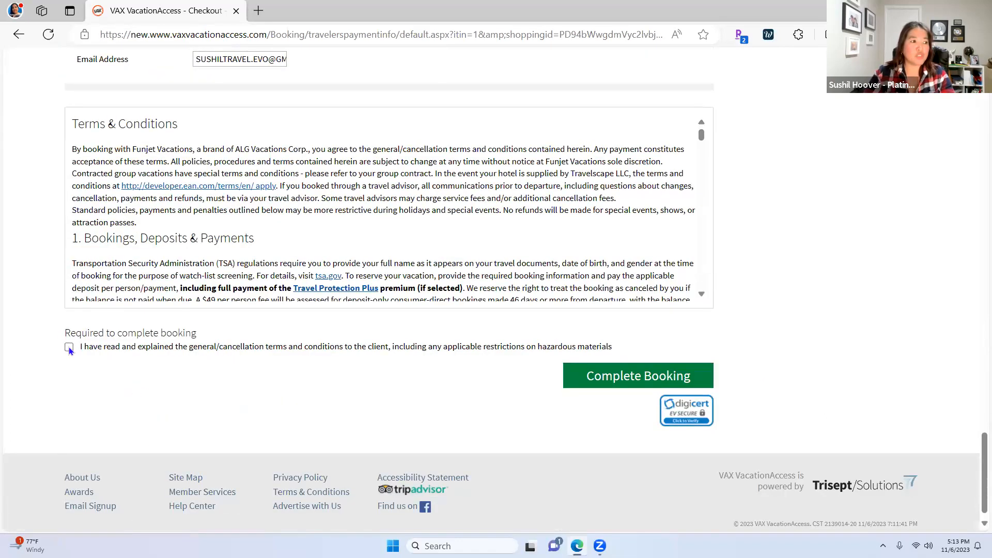
click(69, 347)
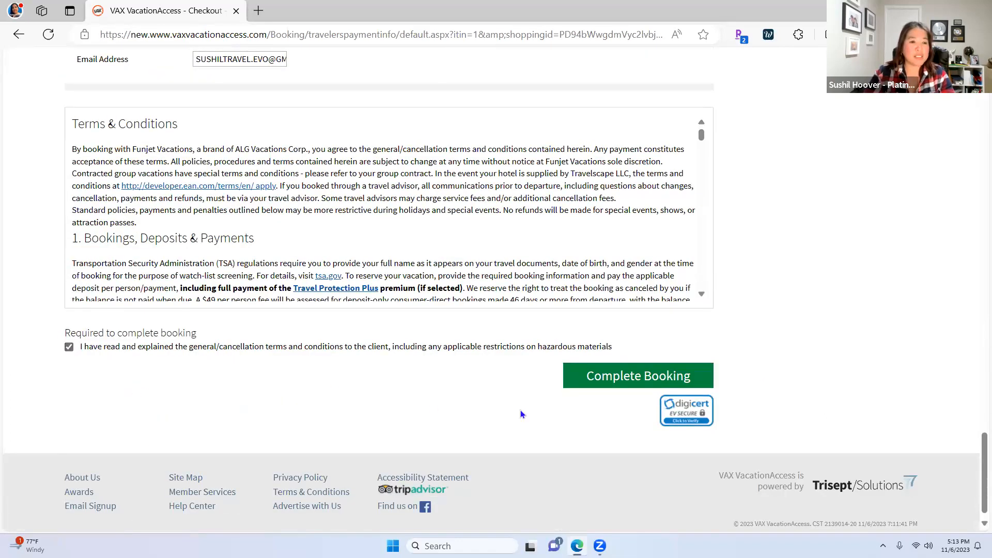
click(655, 380)
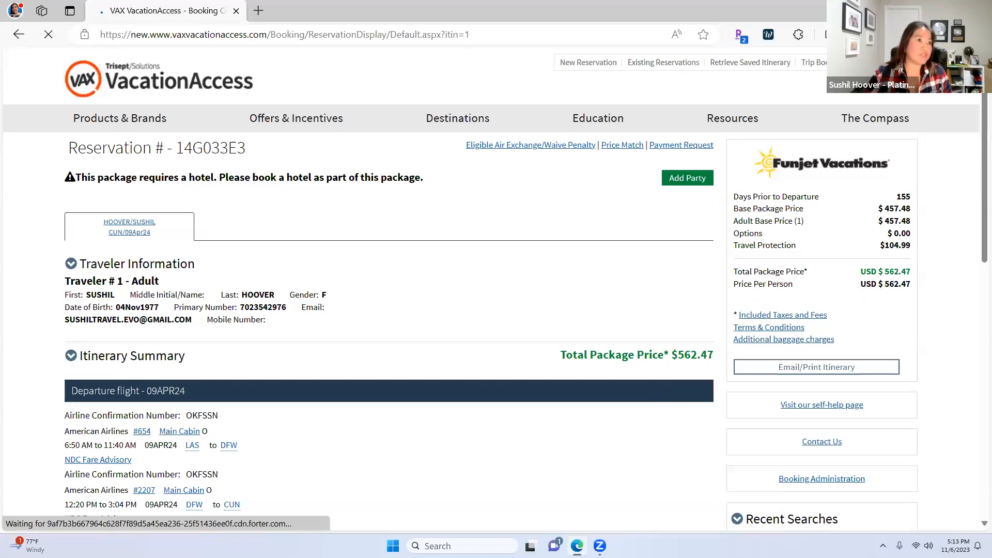
Select the reservation number, then review the traveler details, flight itinerary and $562.47 total
scroll(386, 423, down, 3)
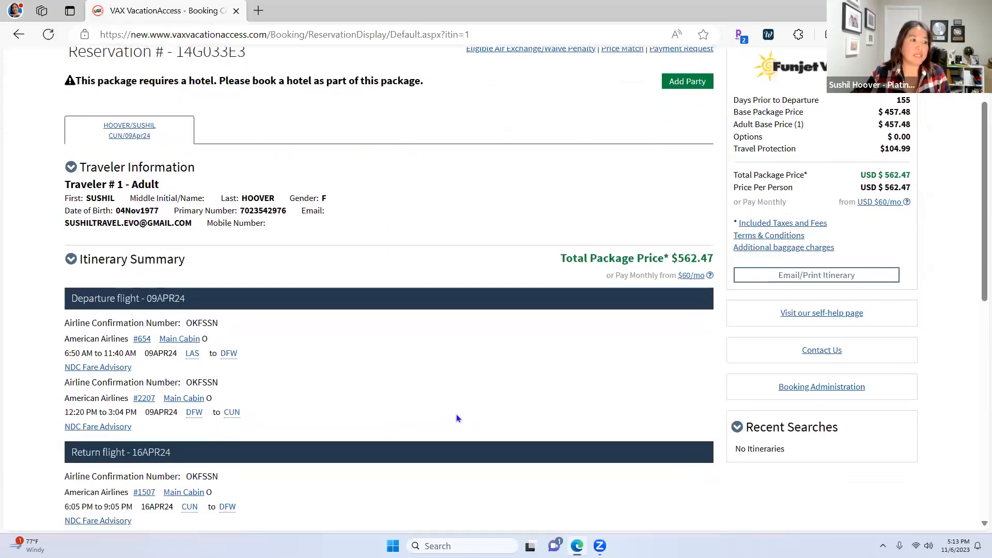
scroll(187, 276, up, 3)
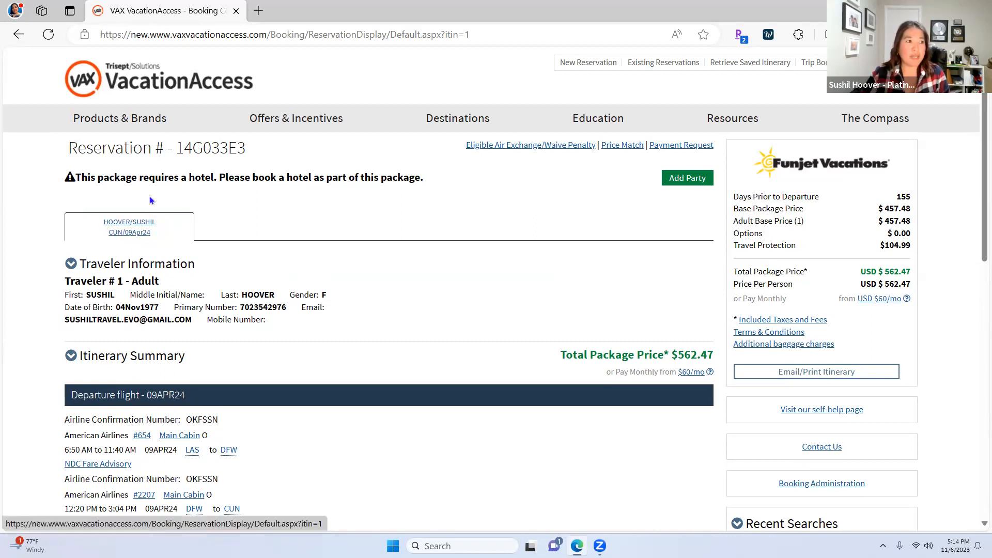
drag(174, 147, 259, 145)
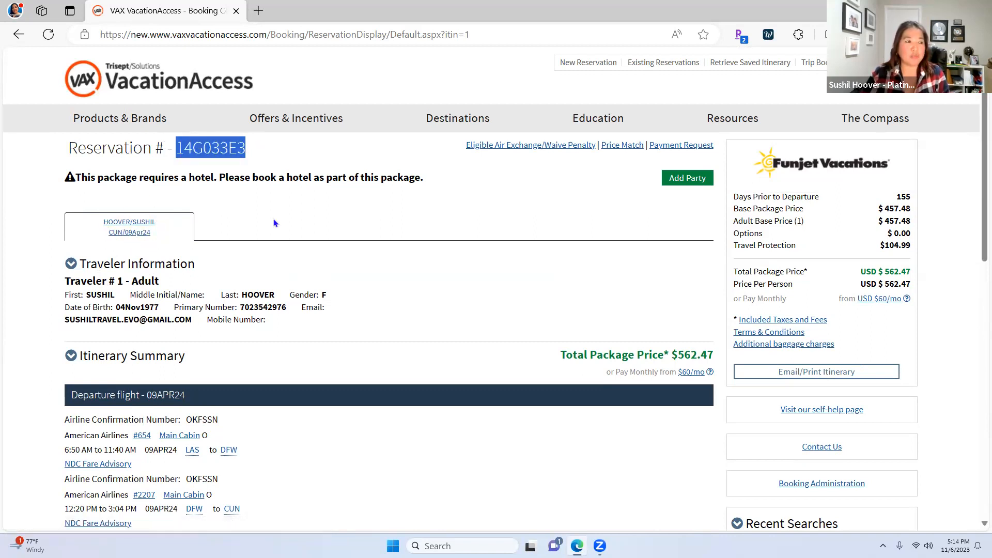
scroll(274, 222, down, 5)
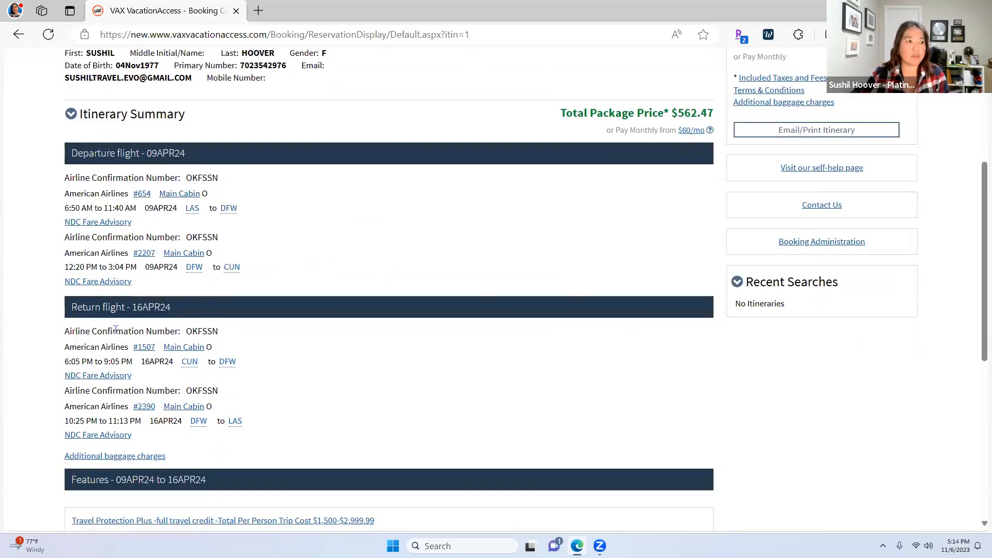
scroll(274, 341, down, 4)
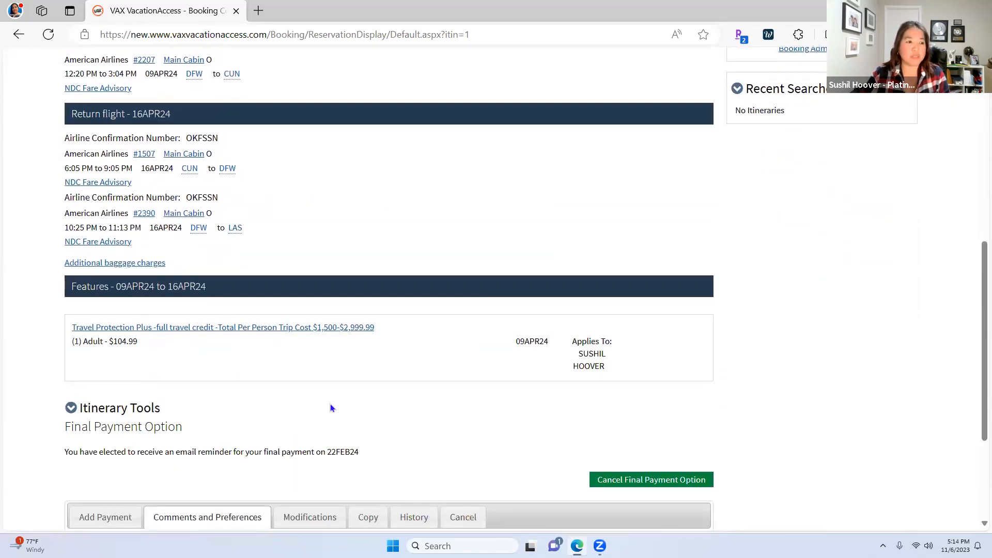
scroll(330, 404, down, 3)
scroll(516, 394, up, 1)
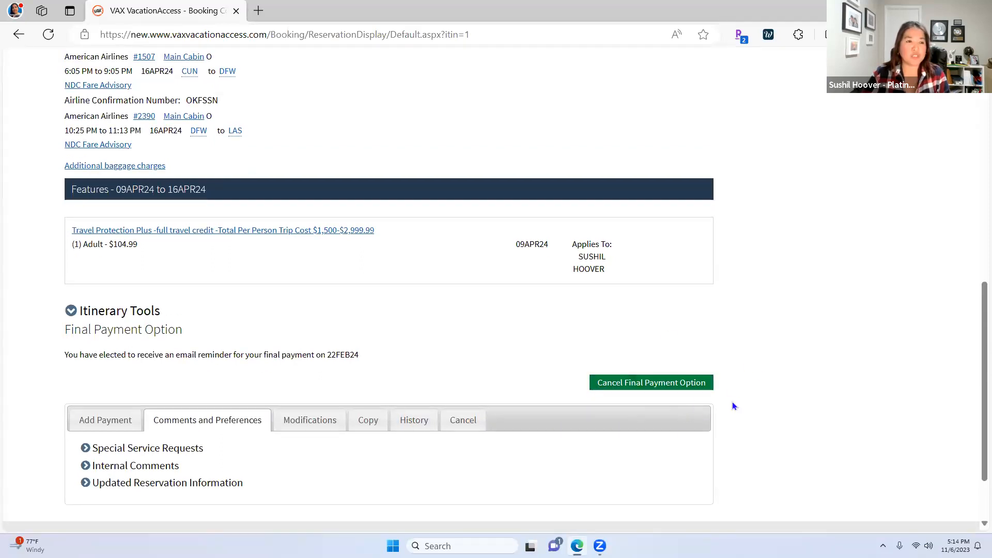
scroll(733, 406, up, 12)
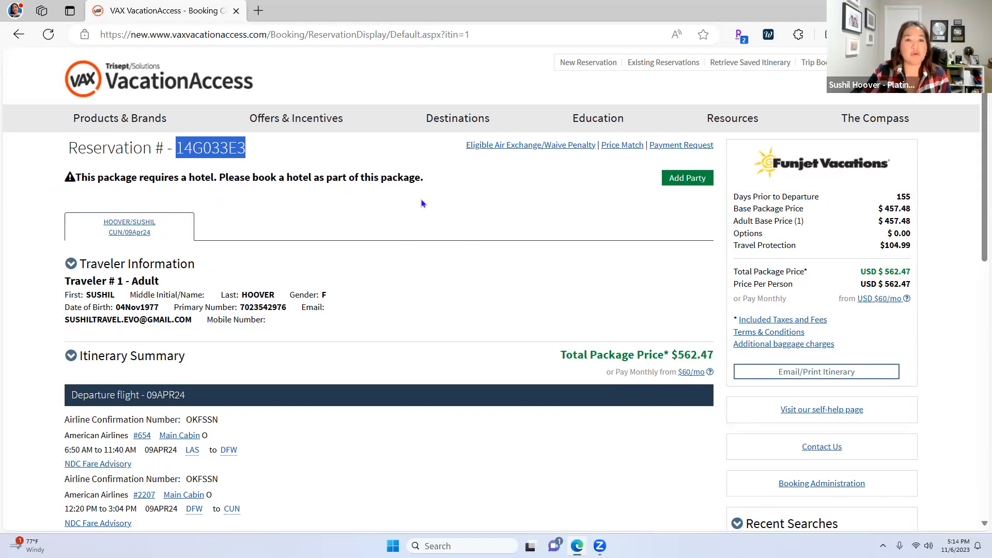
Add a party of 1 adult departing Orlando, FL (MCO) and search packages
click(687, 183)
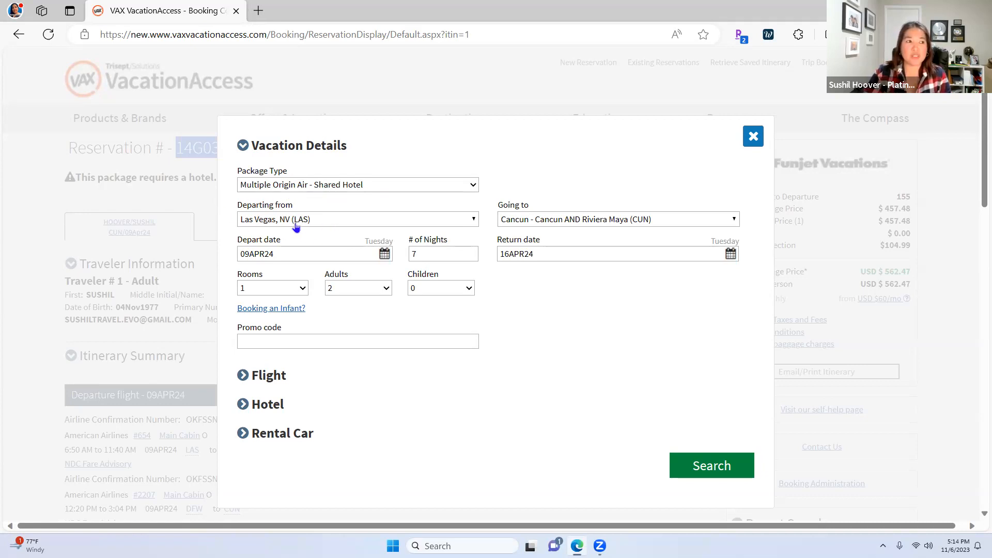
click(320, 223)
key(Escape)
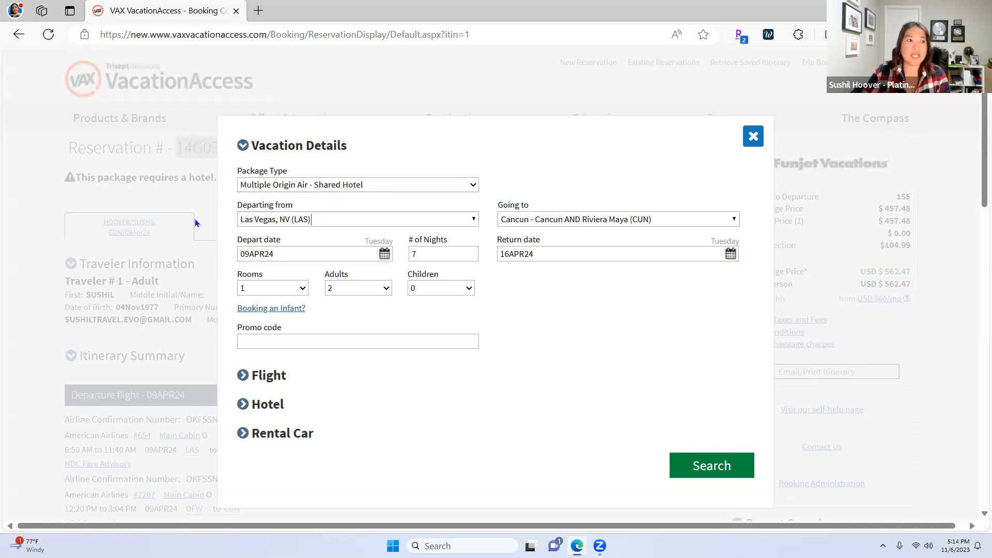
click(328, 222)
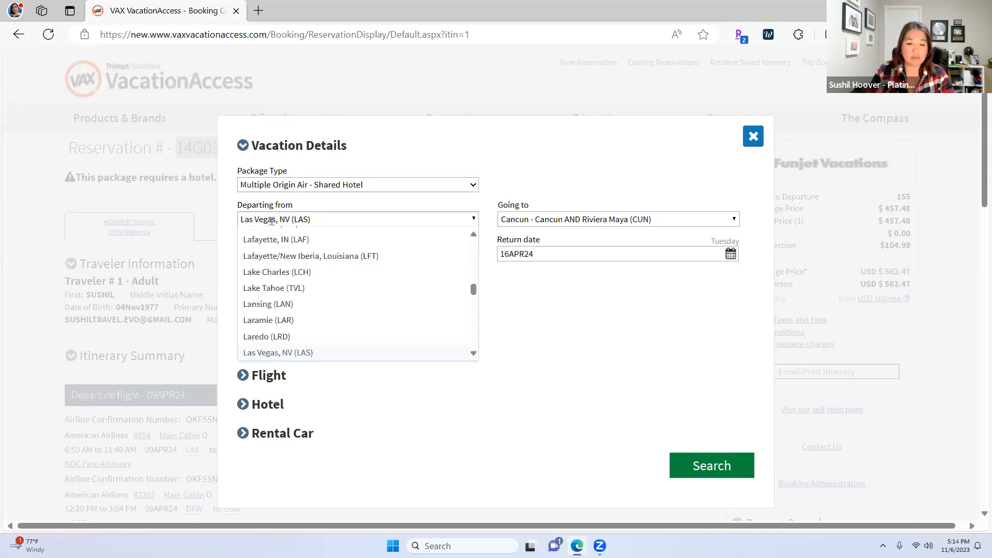
text(MCO)
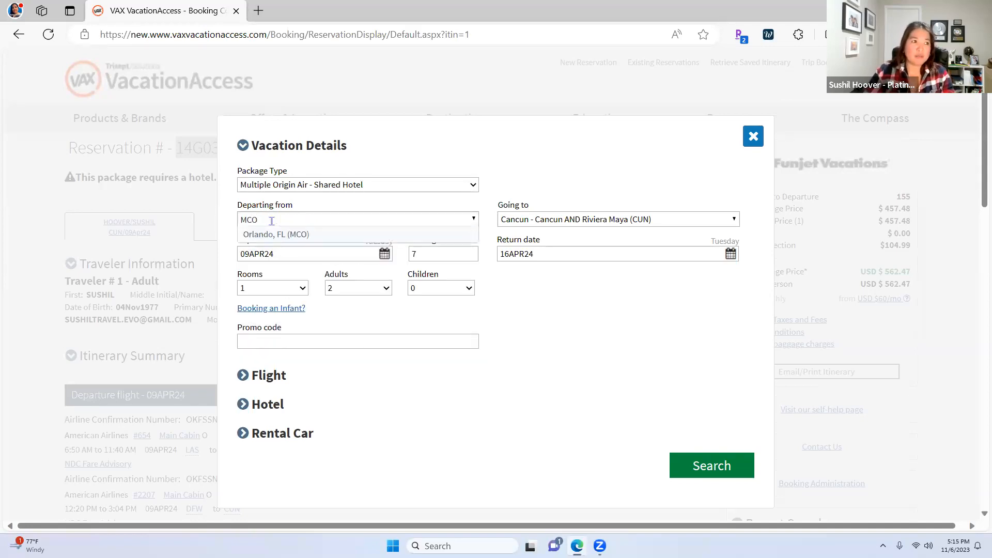
click(295, 236)
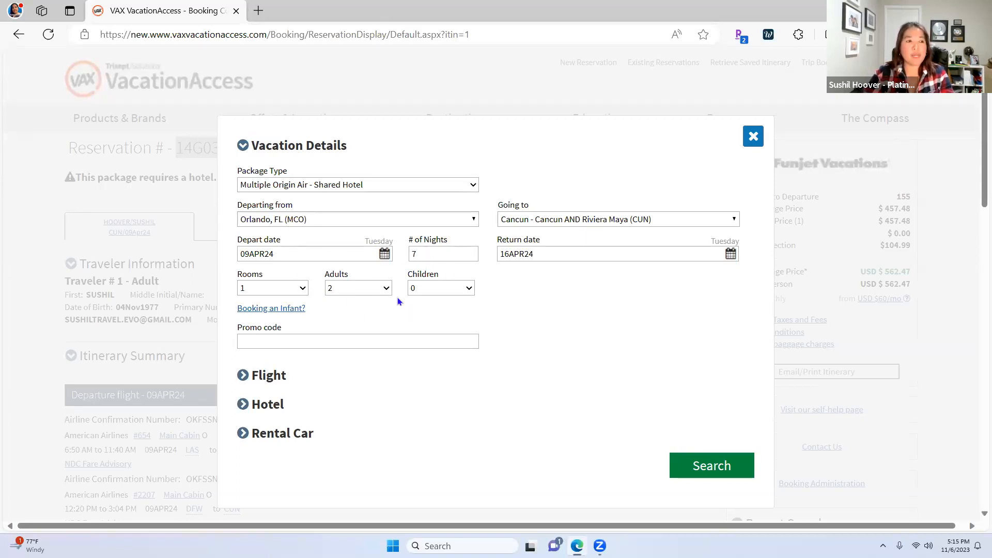
click(354, 305)
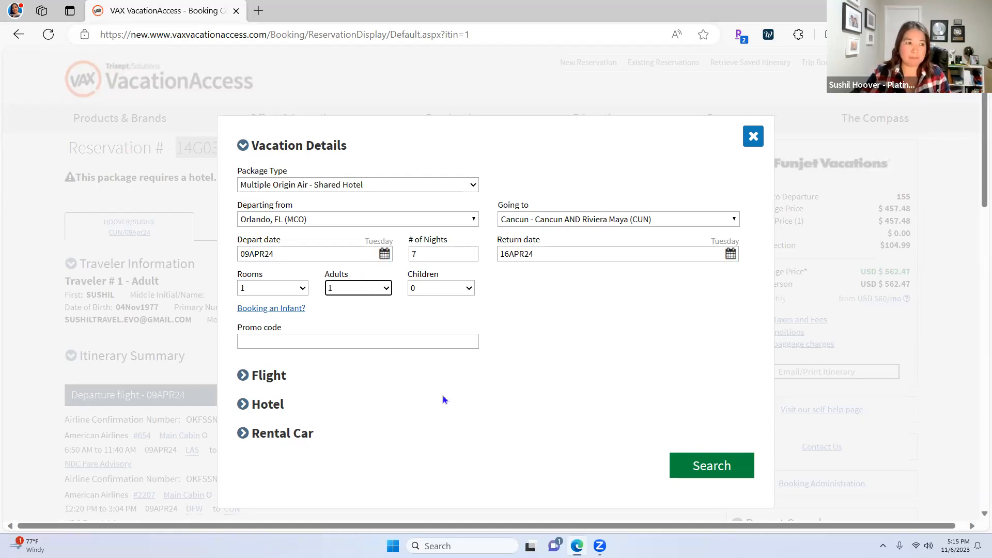
click(711, 467)
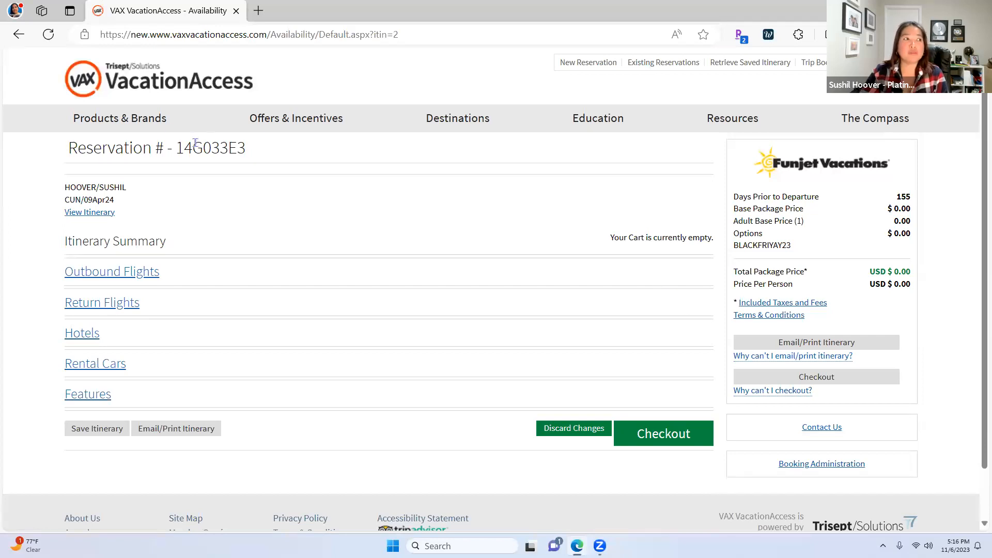
mouse_move(168, 118)
mouse_move(104, 110)
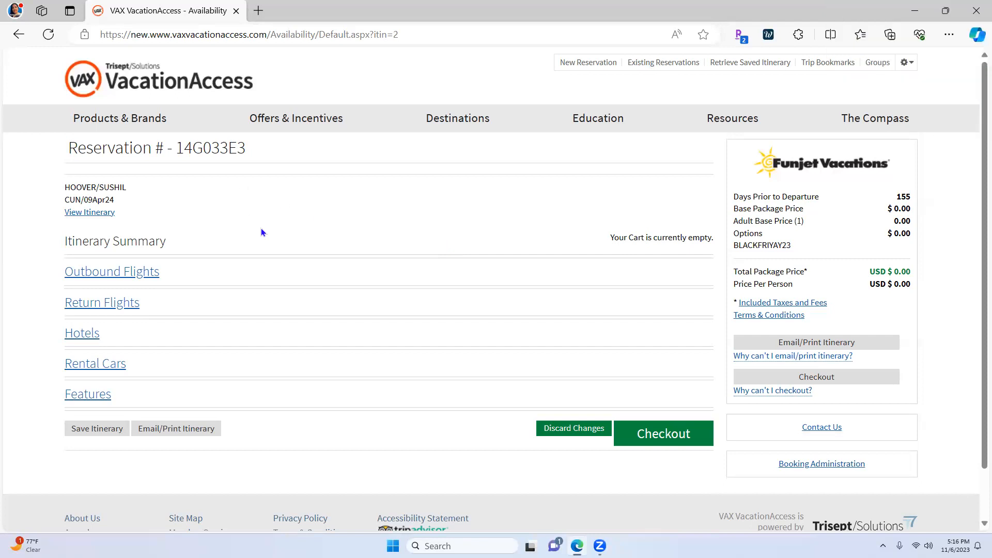
scroll(431, 303, down, 1)
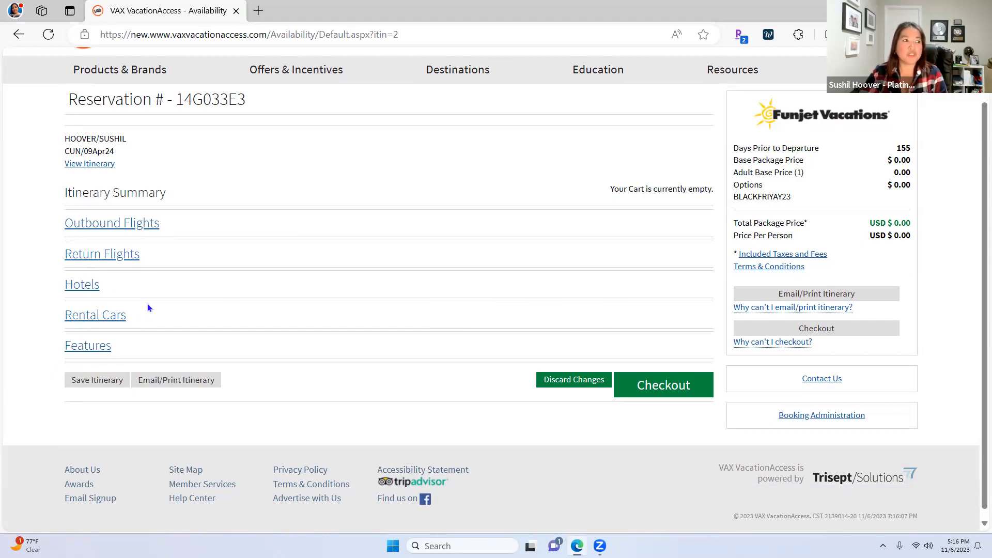
click(106, 230)
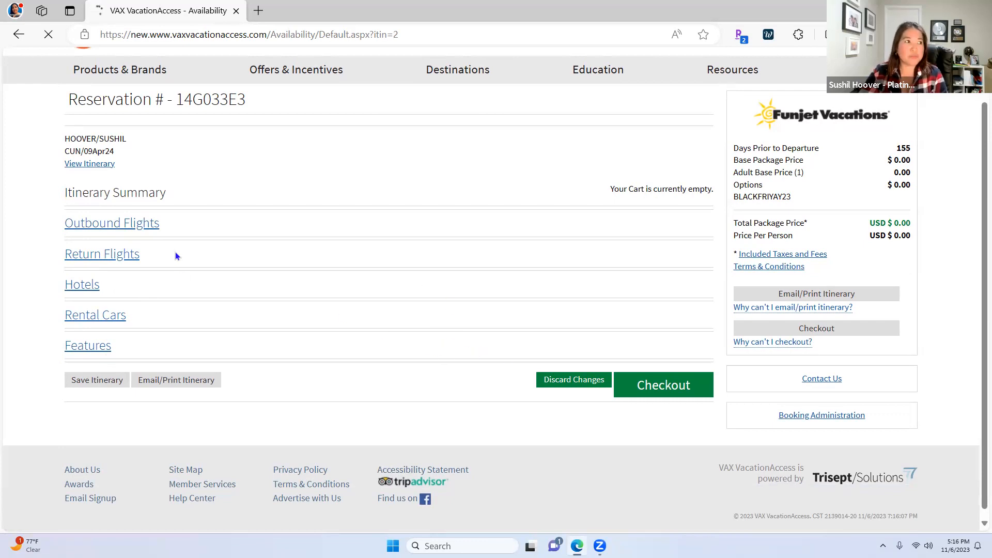
scroll(467, 338, down, 2)
scroll(523, 290, down, 1)
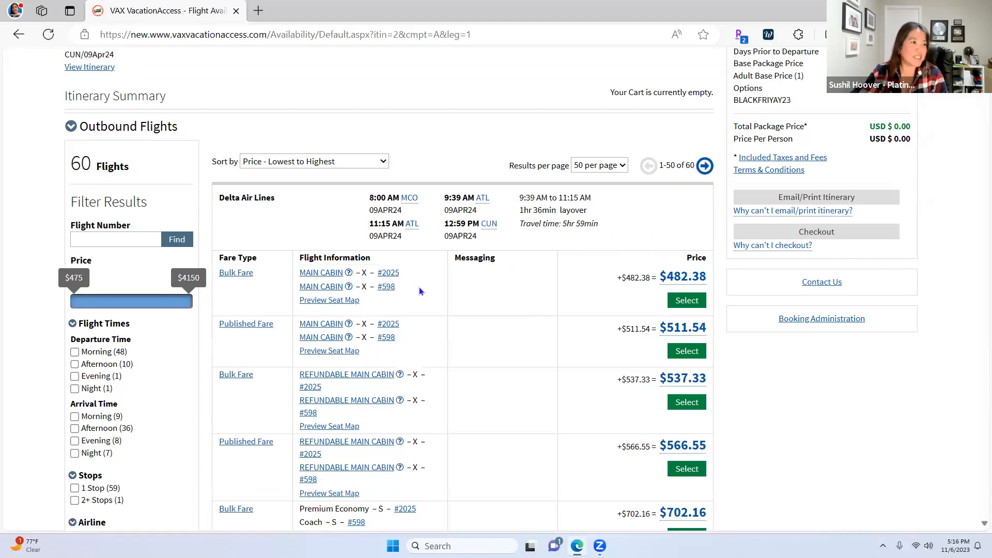
scroll(134, 335, down, 2)
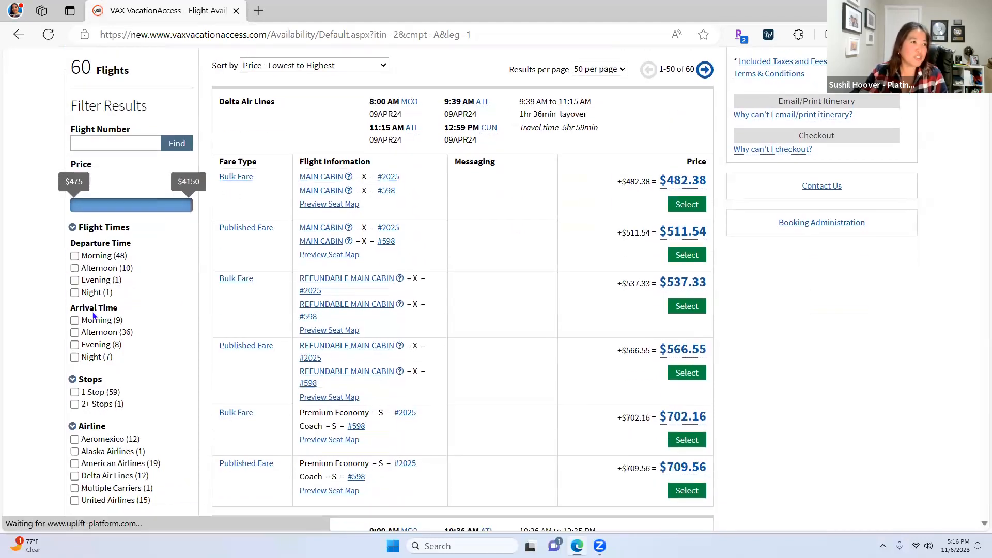
click(73, 267)
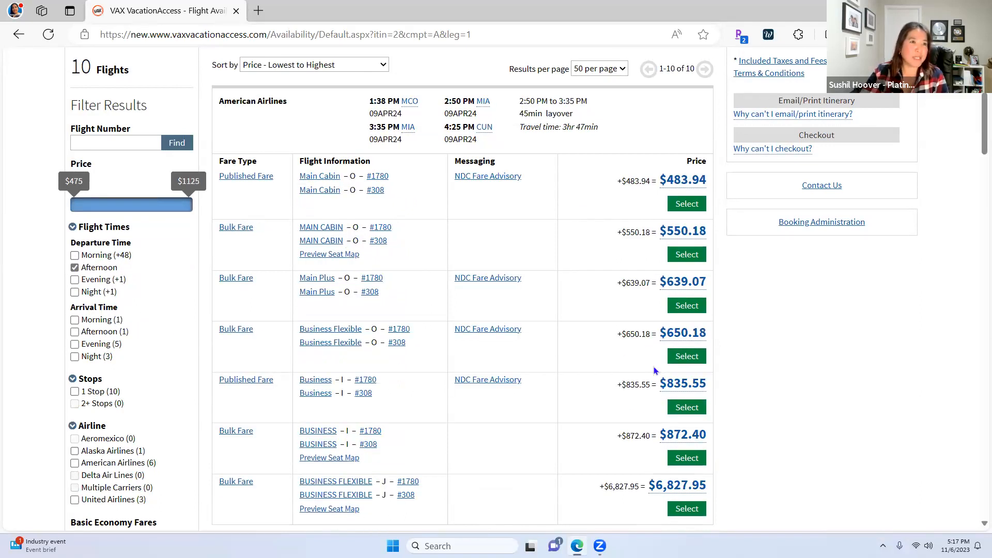
scroll(675, 368, down, 3)
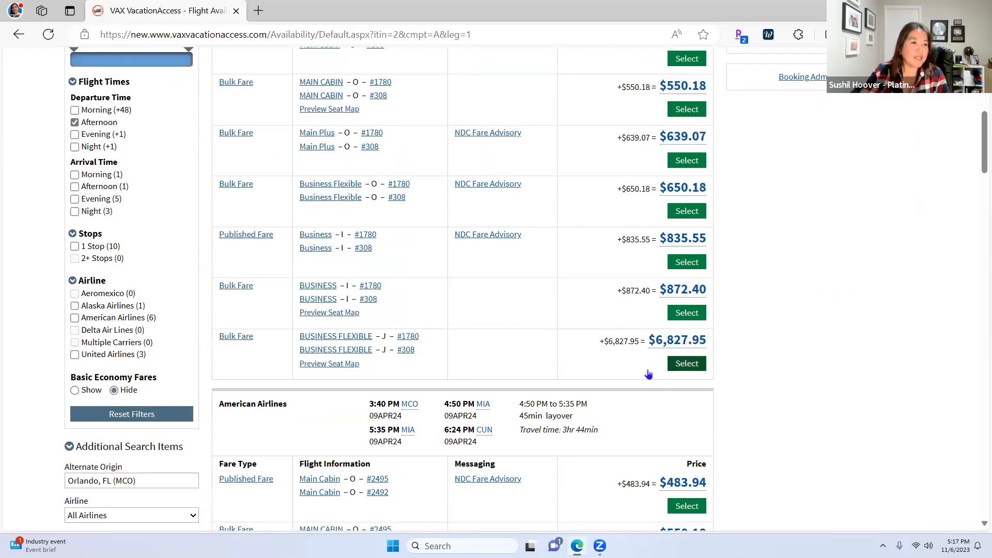
scroll(634, 368, down, 4)
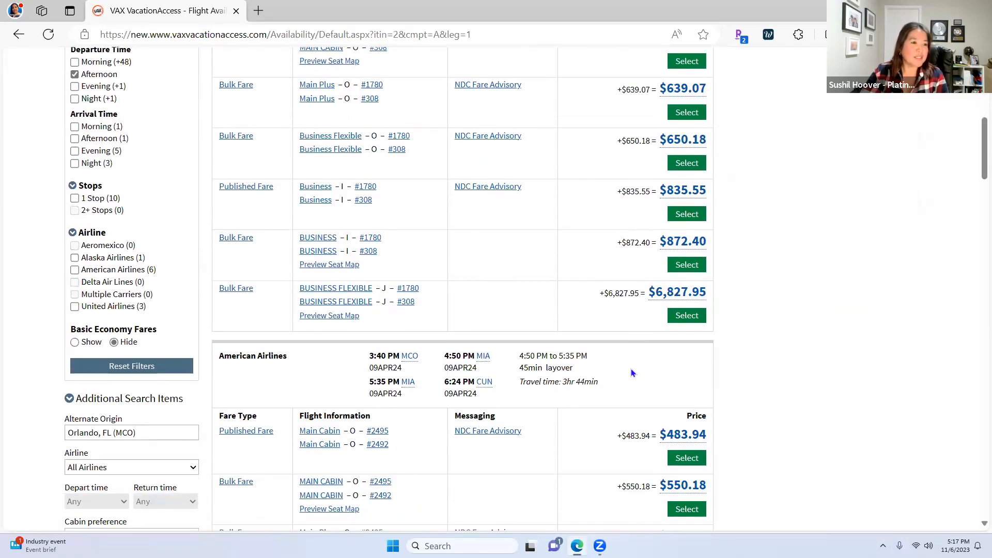
scroll(630, 373, down, 7)
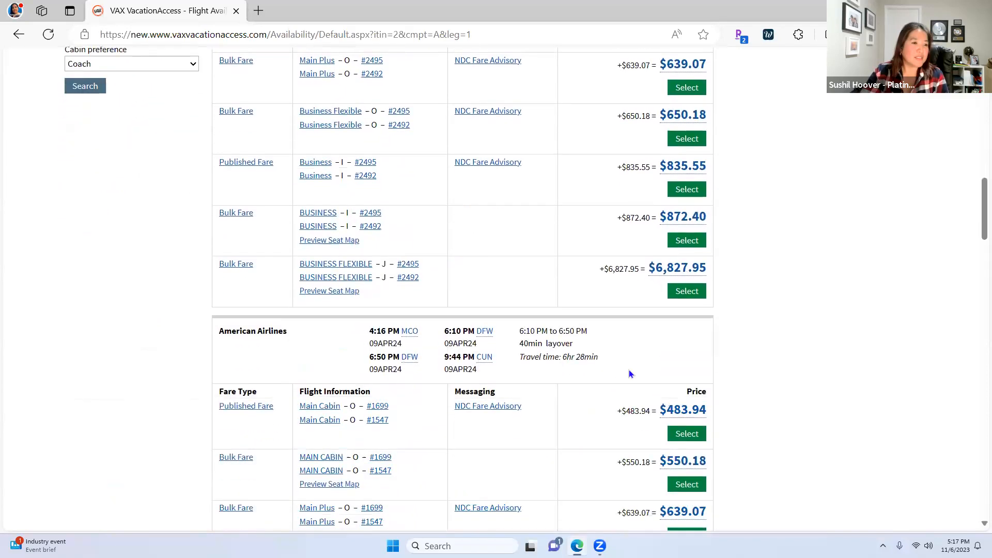
scroll(629, 372, down, 3)
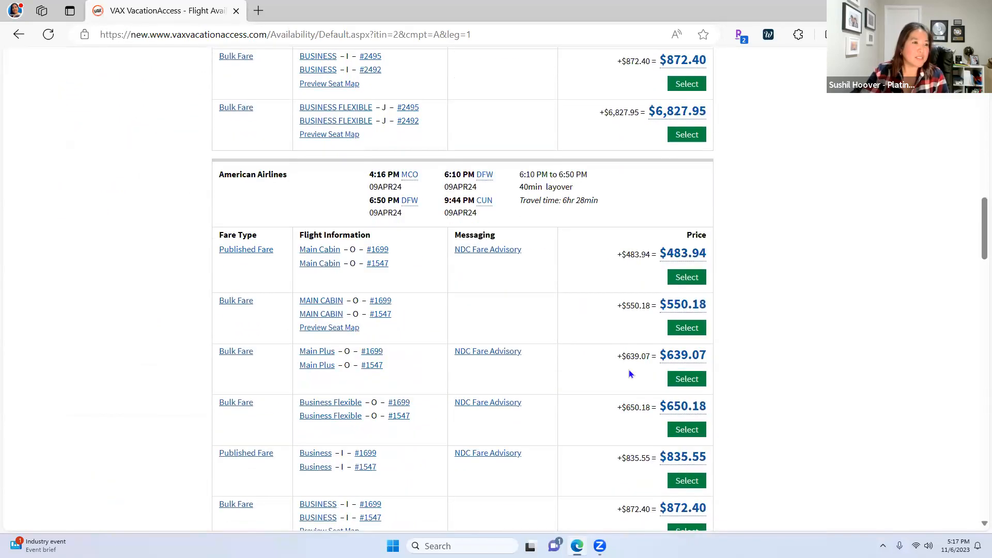
scroll(82, 238, up, 3)
scroll(81, 238, up, 12)
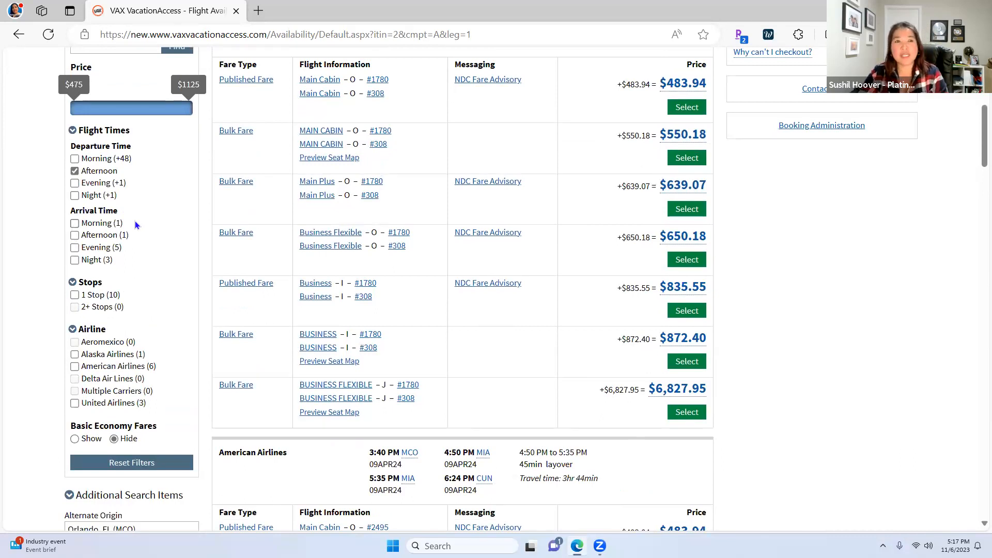
scroll(135, 206, up, 7)
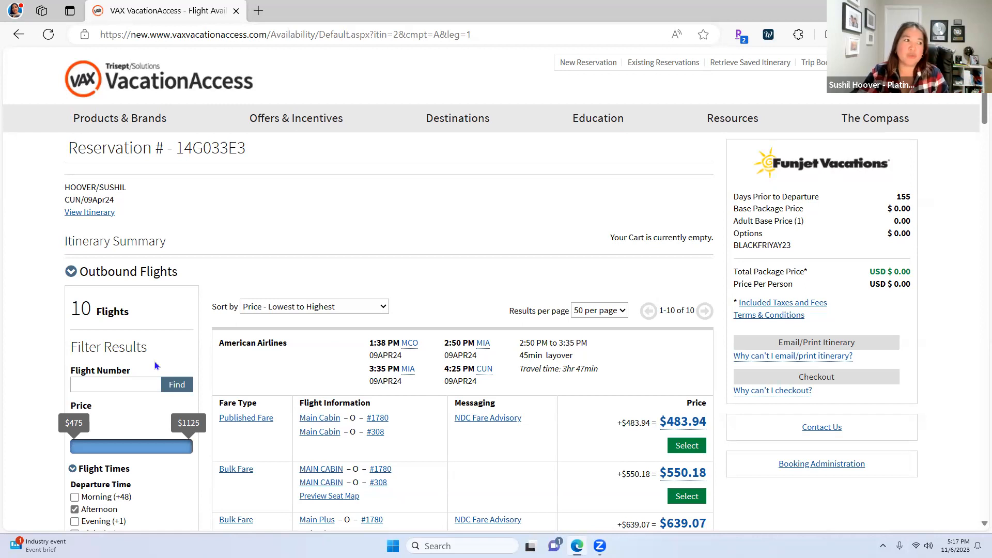
scroll(438, 394, down, 3)
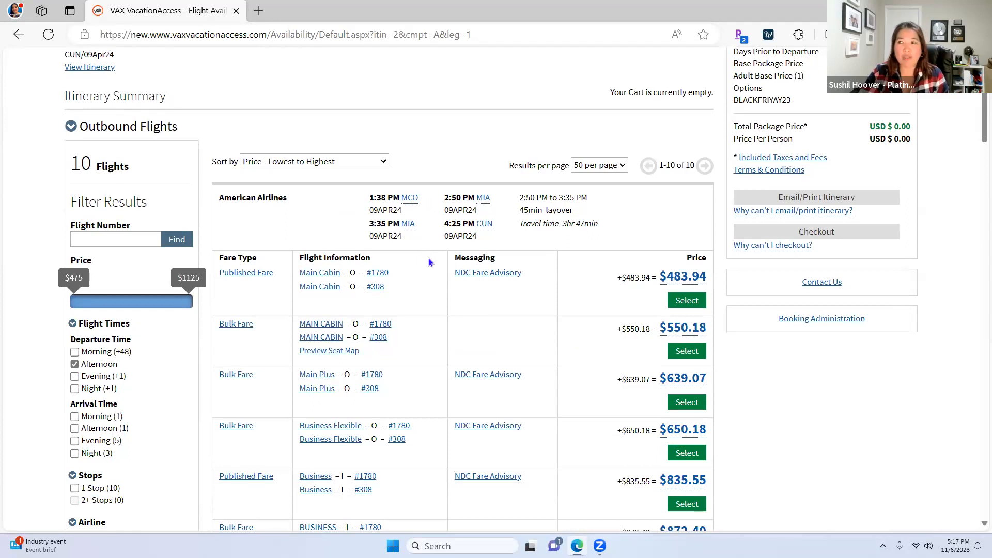
scroll(207, 292, down, 3)
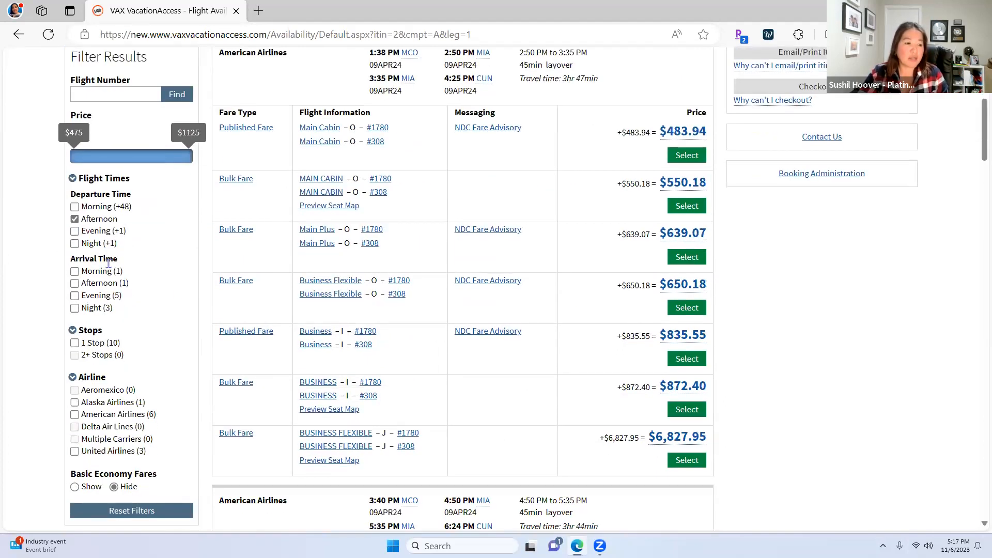
Filter outbound flights to afternoon arrivals and morning departures, leaving 34 results
click(75, 283)
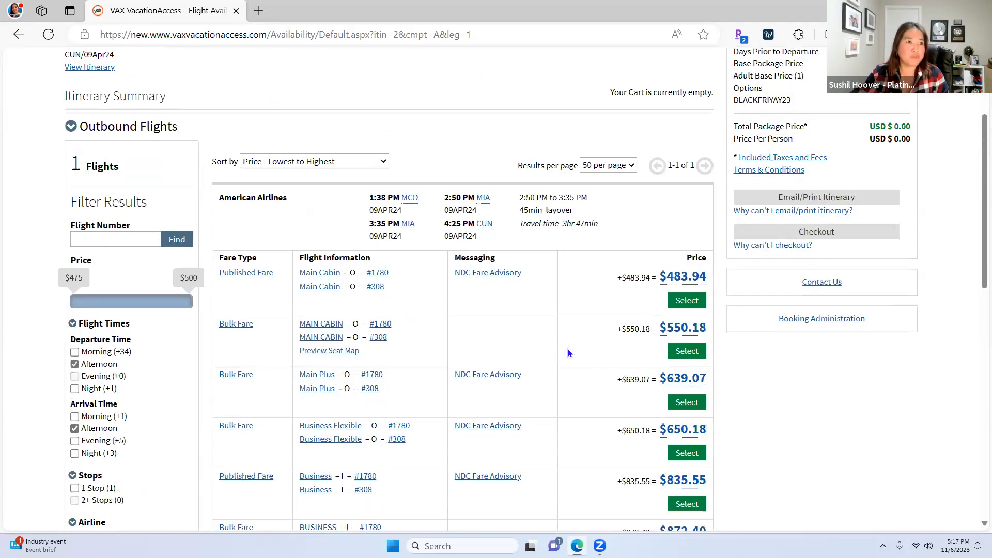
scroll(569, 351, down, 4)
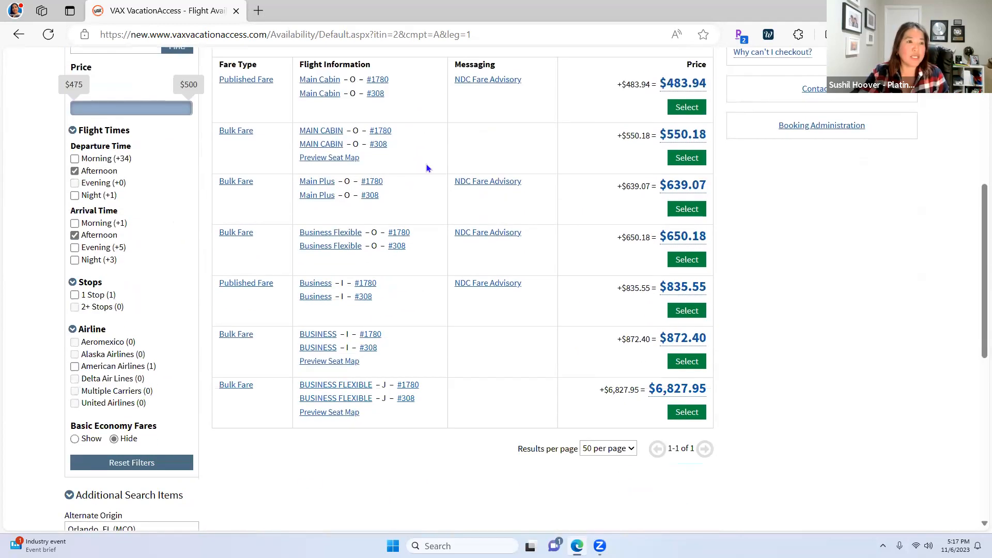
scroll(473, 217, up, 3)
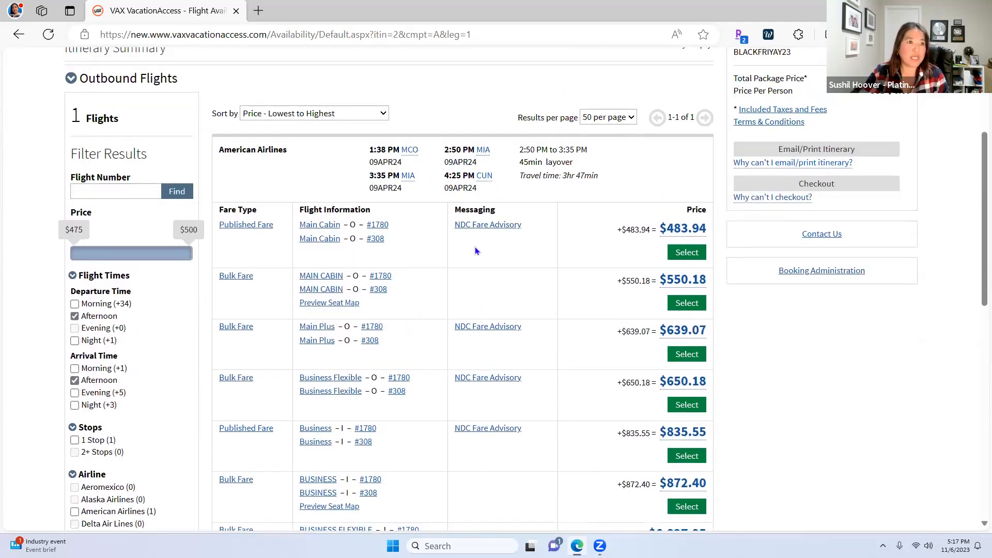
click(74, 315)
click(75, 303)
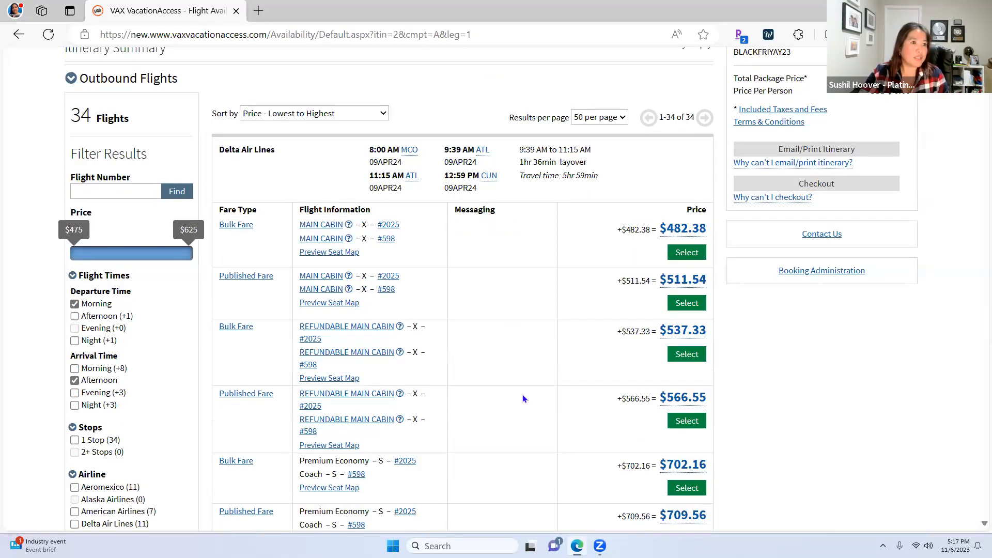
scroll(510, 390, down, 6)
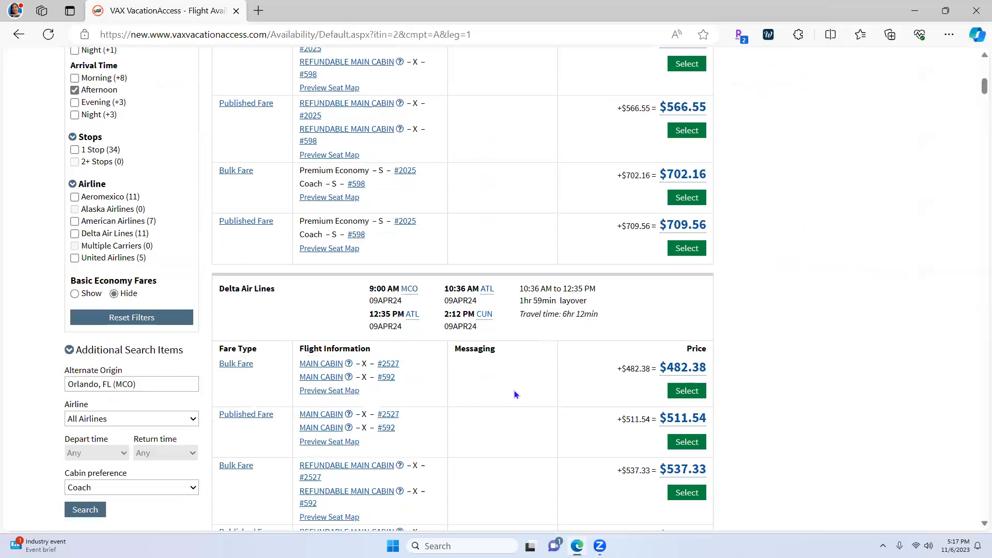
scroll(514, 393, down, 7)
scroll(516, 393, down, 4)
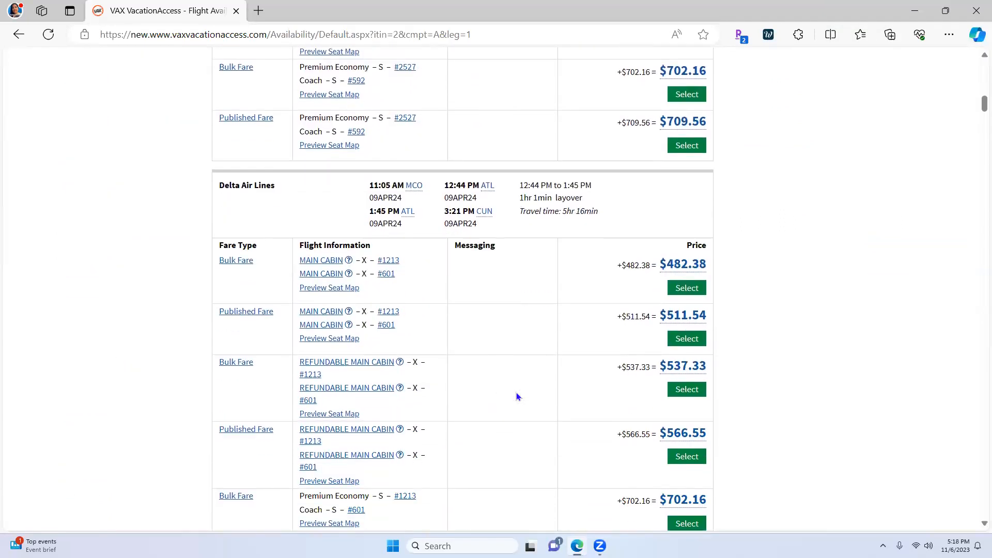
scroll(515, 397, down, 1)
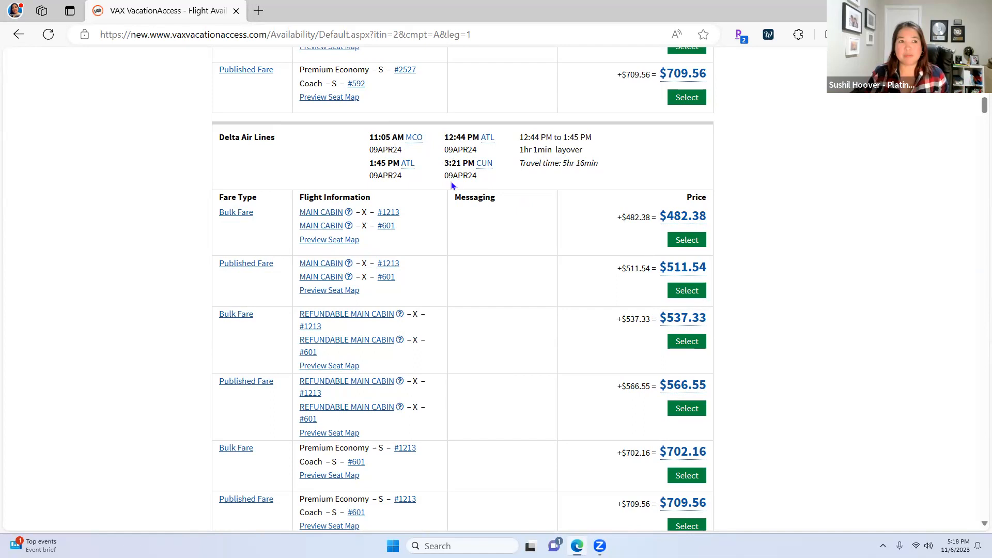
Select the $482.38 Delta 11:05 AM fare and add Travel Protection Plus full travel credit
click(685, 243)
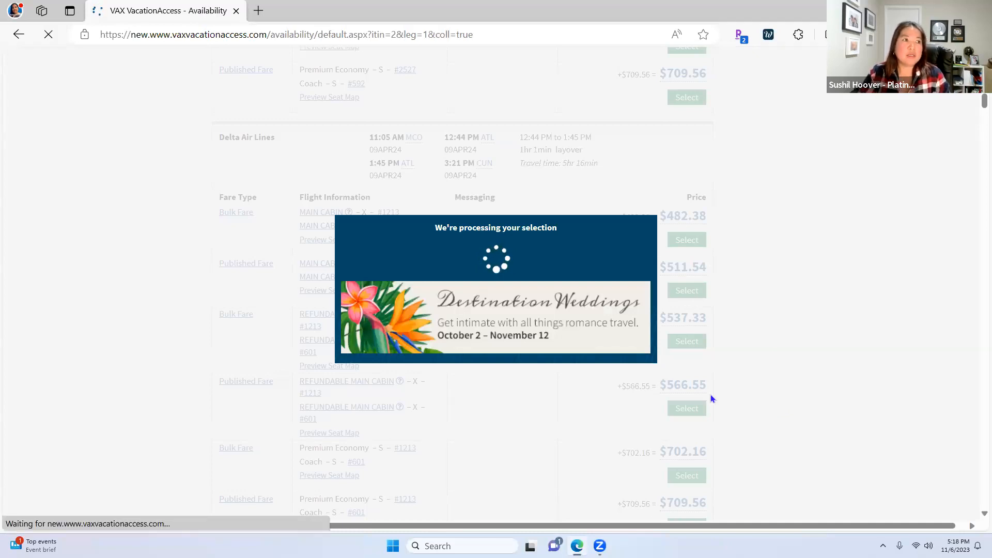
scroll(422, 436, down, 2)
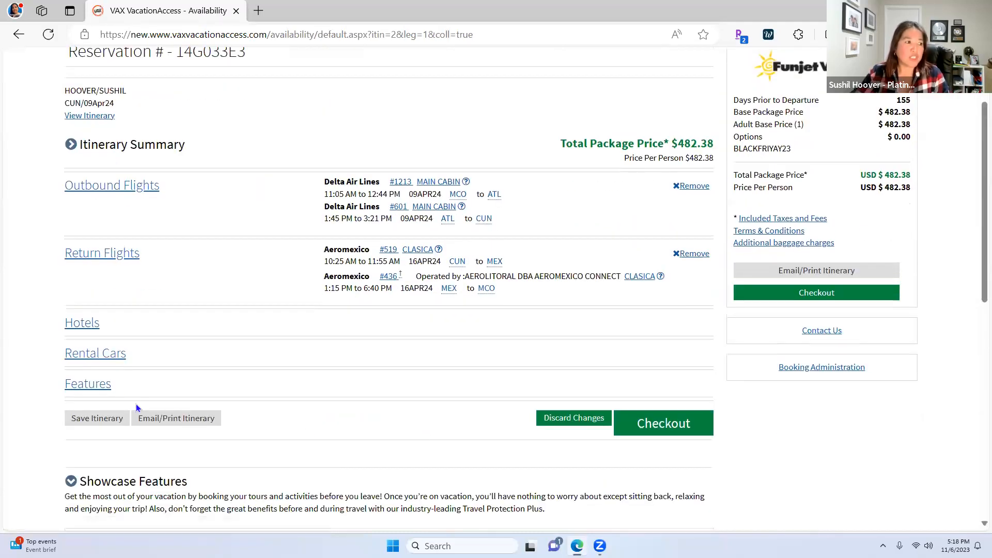
click(84, 406)
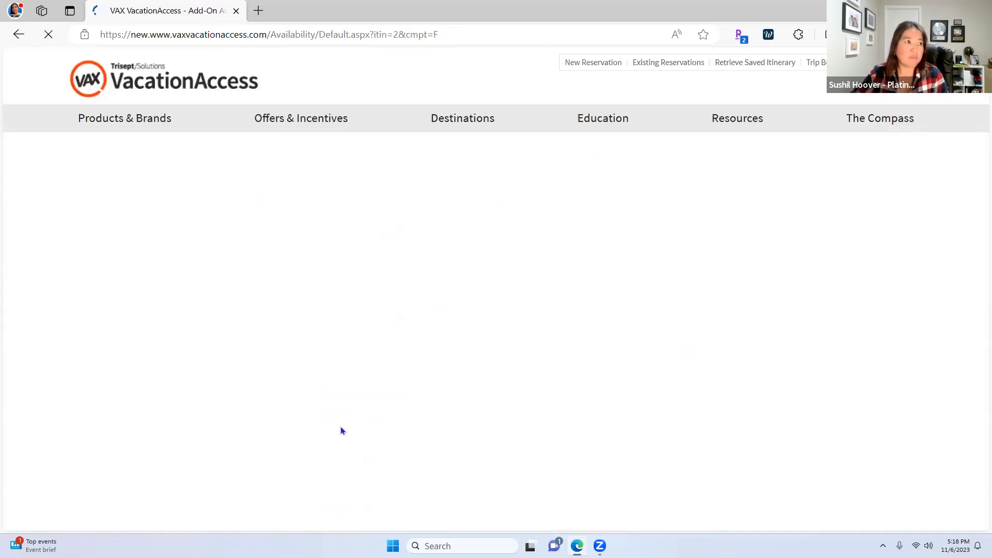
scroll(360, 425, down, 1)
scroll(438, 188, up, 2)
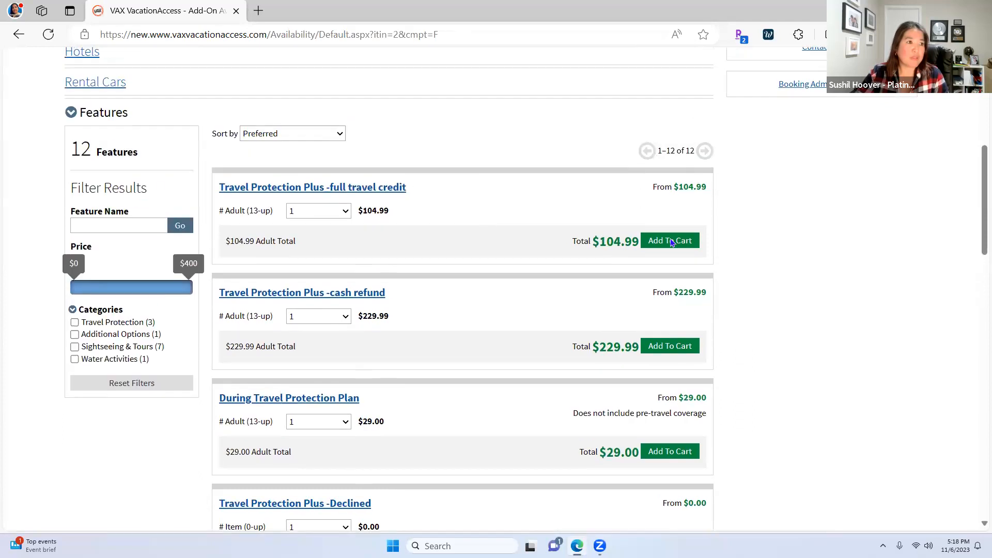
click(674, 276)
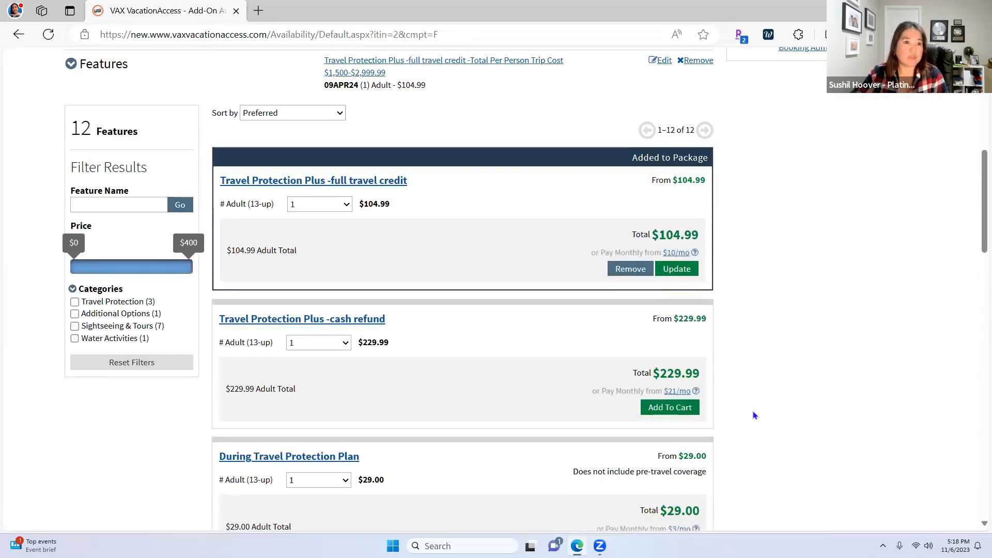
scroll(753, 415, down, 5)
scroll(753, 415, down, 15)
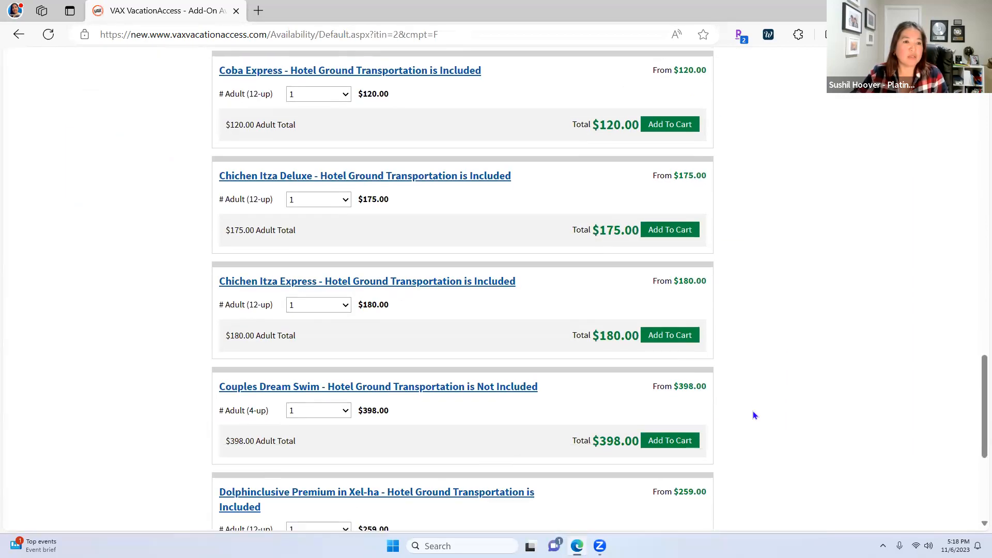
scroll(755, 414, down, 2)
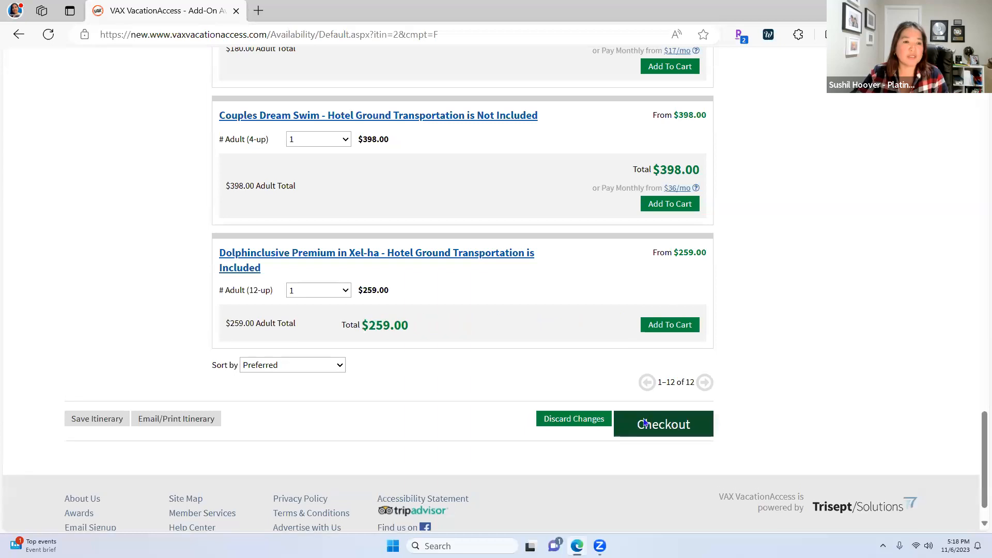
Proceed to checkout with the package and review the checkout page
click(664, 455)
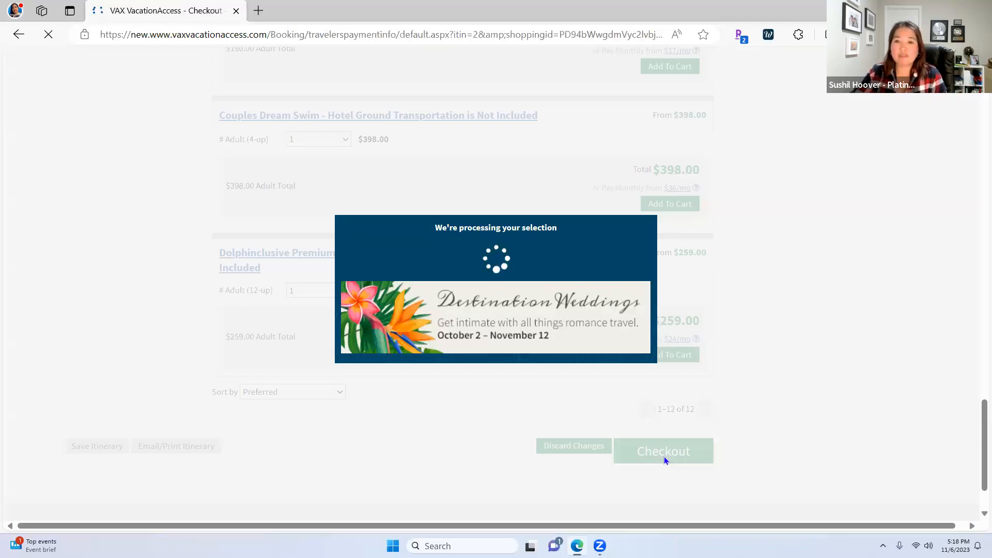
scroll(597, 423, down, 8)
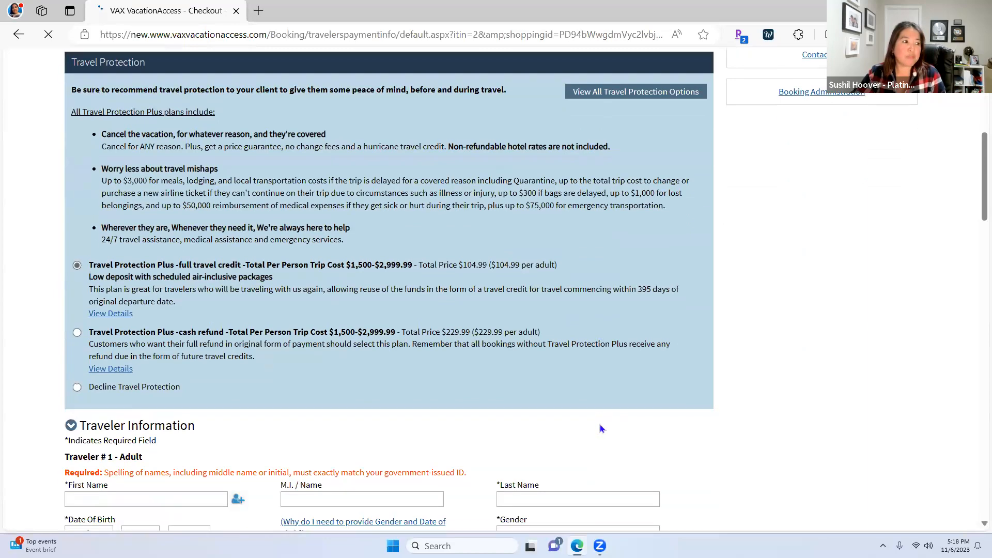
scroll(216, 275, up, 1)
scroll(216, 275, up, 6)
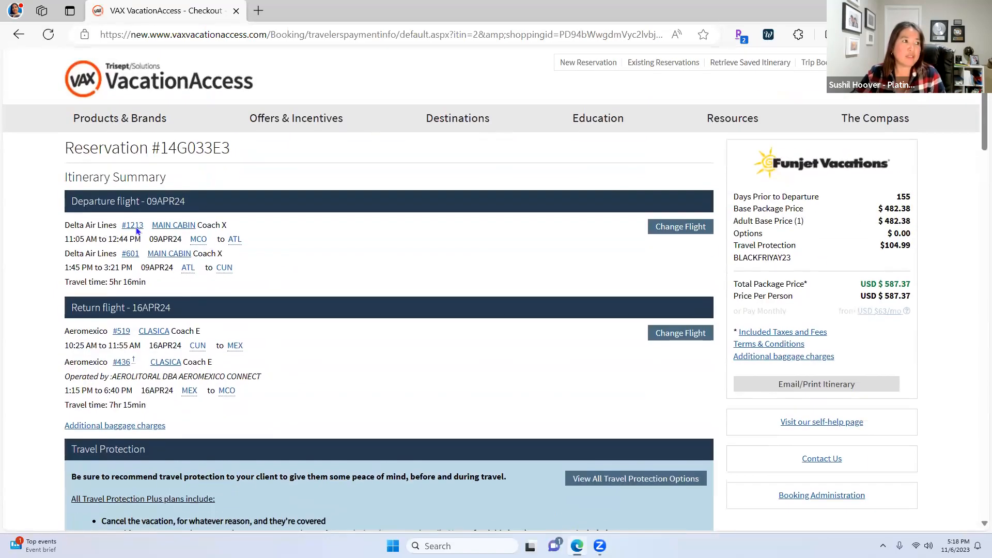
scroll(373, 439, down, 3)
scroll(373, 438, down, 8)
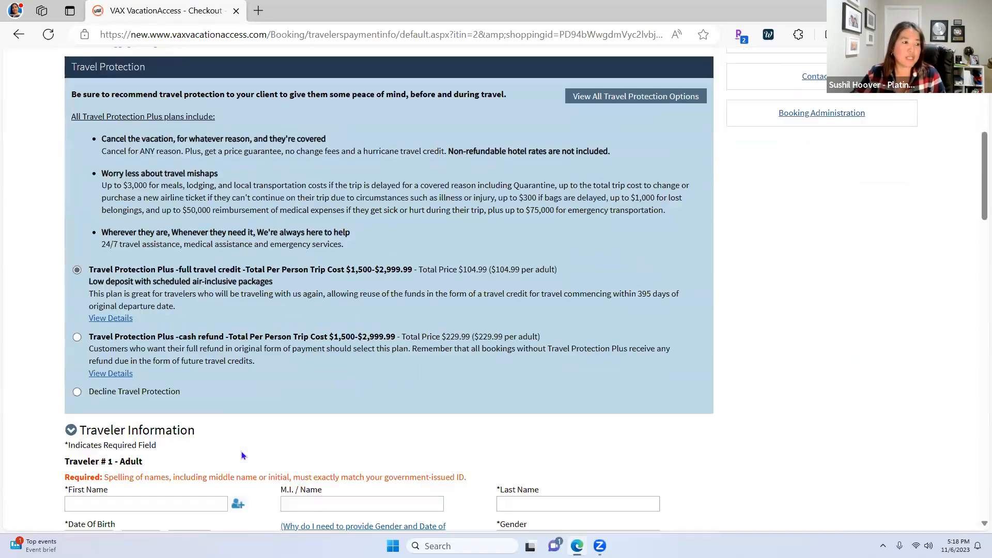
Enter the second traveler's first and last name, birth date and gender
click(118, 310)
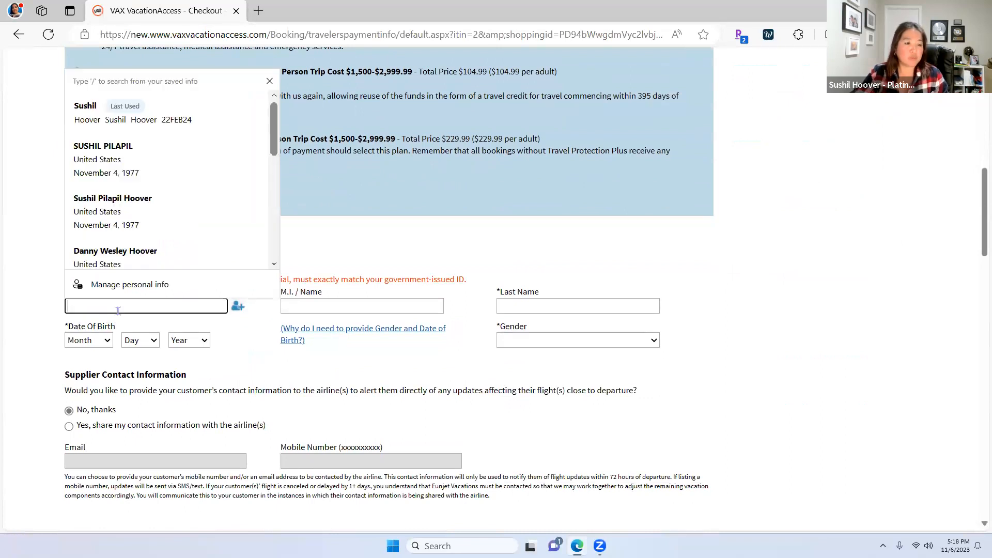
text(dA)
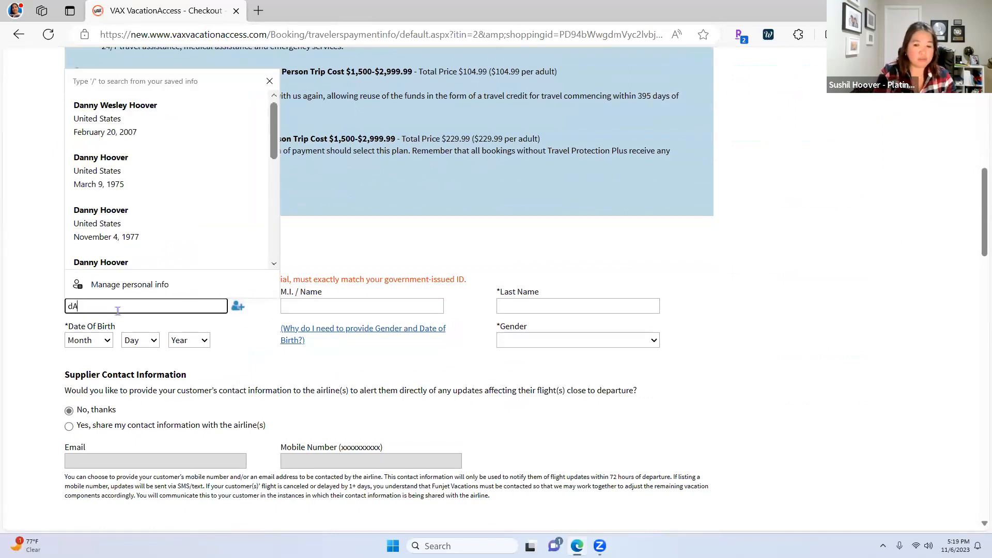
key(BackSpace)
key(BackSpace)
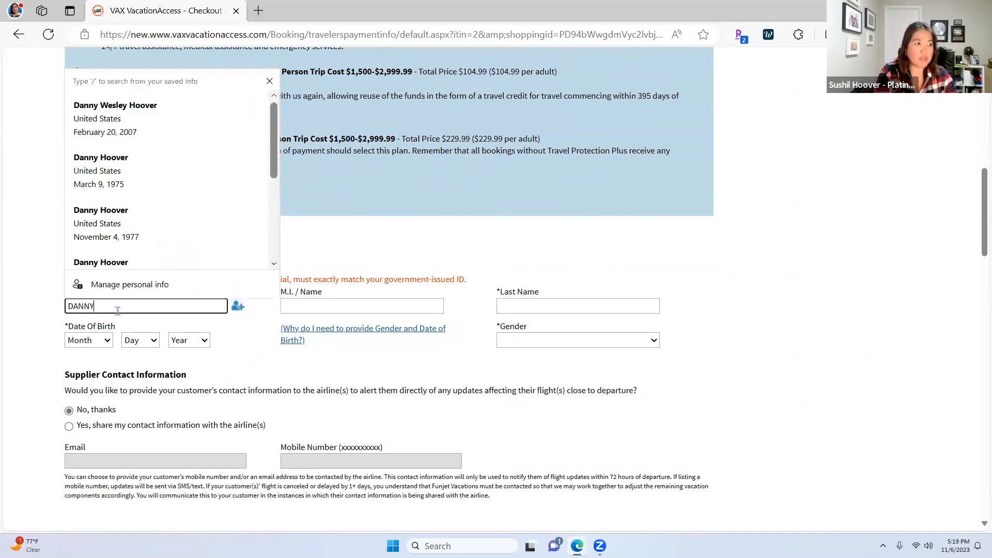
key(Tab)
key(Tab)
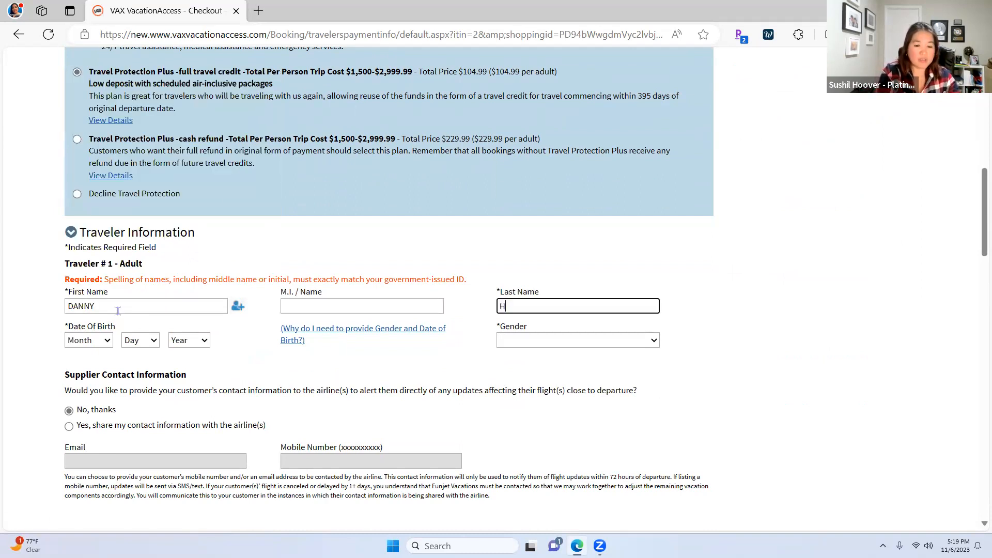
click(97, 340)
click(84, 379)
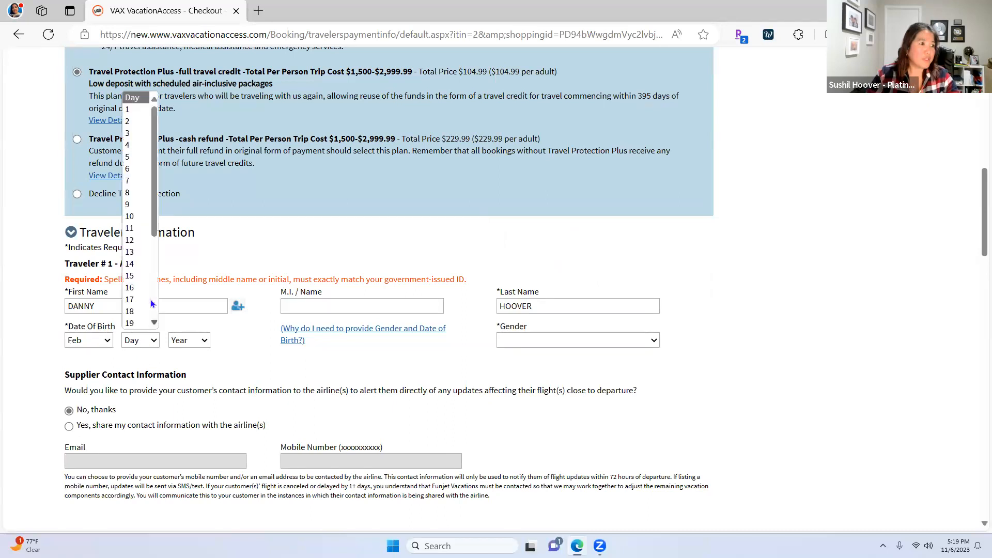
click(137, 290)
click(175, 343)
scroll(188, 298, down, 7)
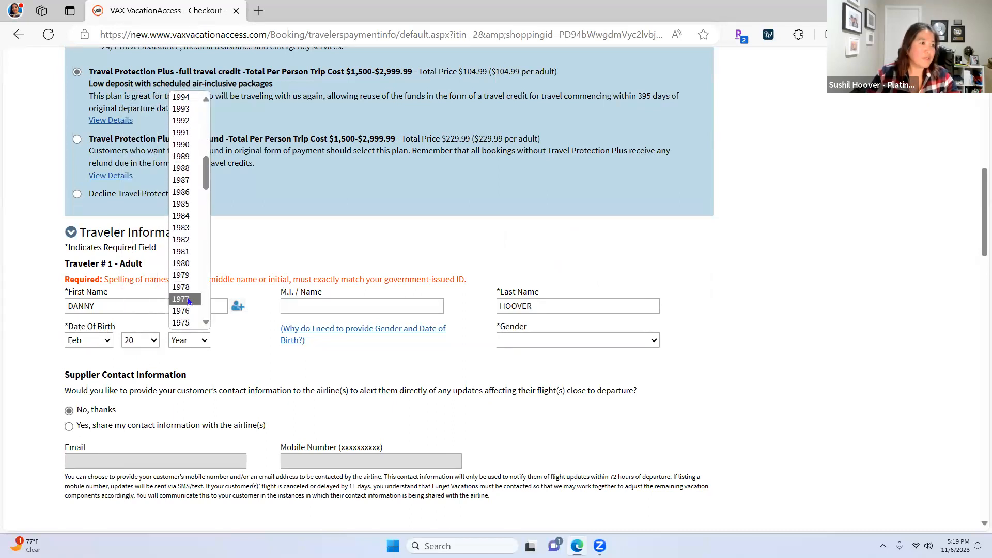
click(187, 299)
click(549, 339)
click(536, 380)
Accept the hazardous-materials terms and confirm the passenger booking
scroll(441, 365, down, 2)
scroll(441, 369, down, 12)
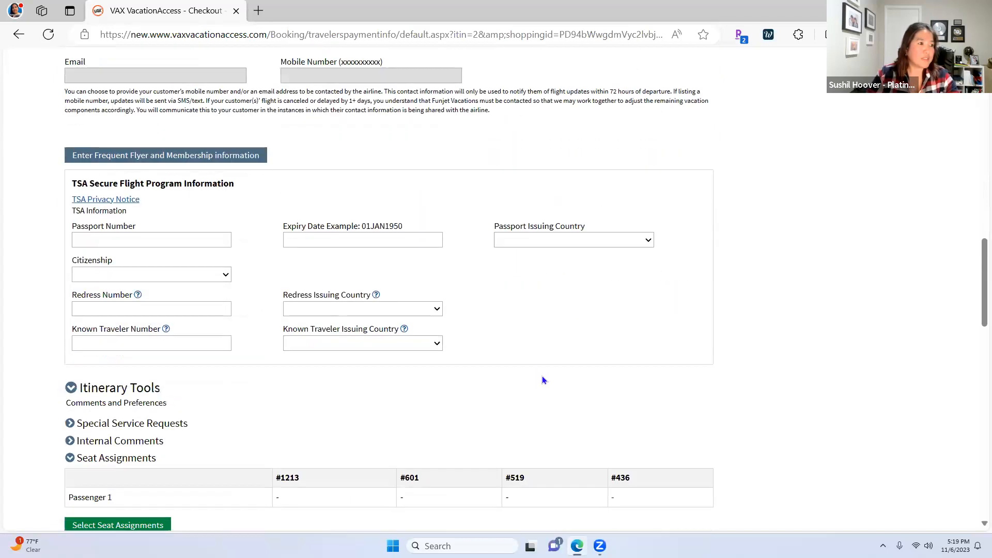
scroll(558, 386, down, 4)
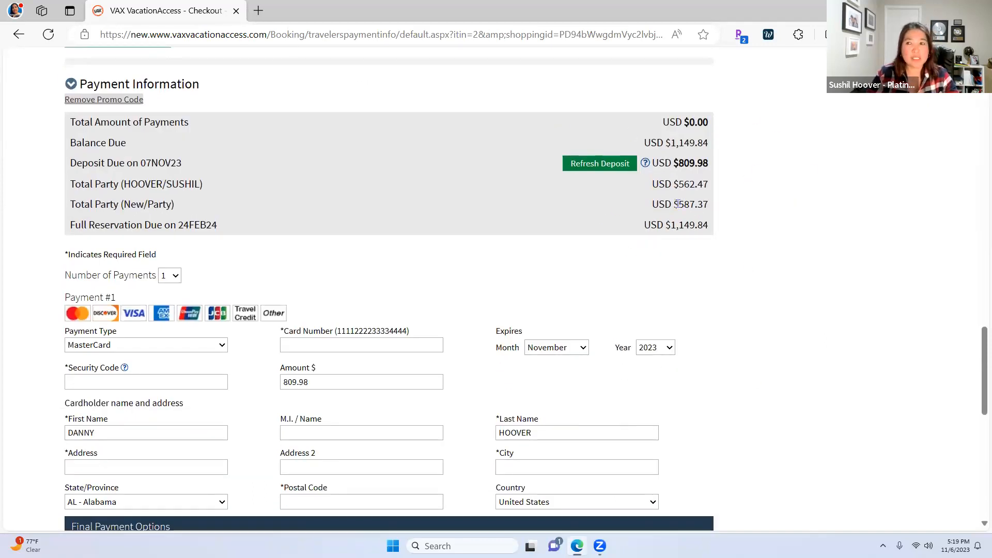
scroll(655, 237, down, 4)
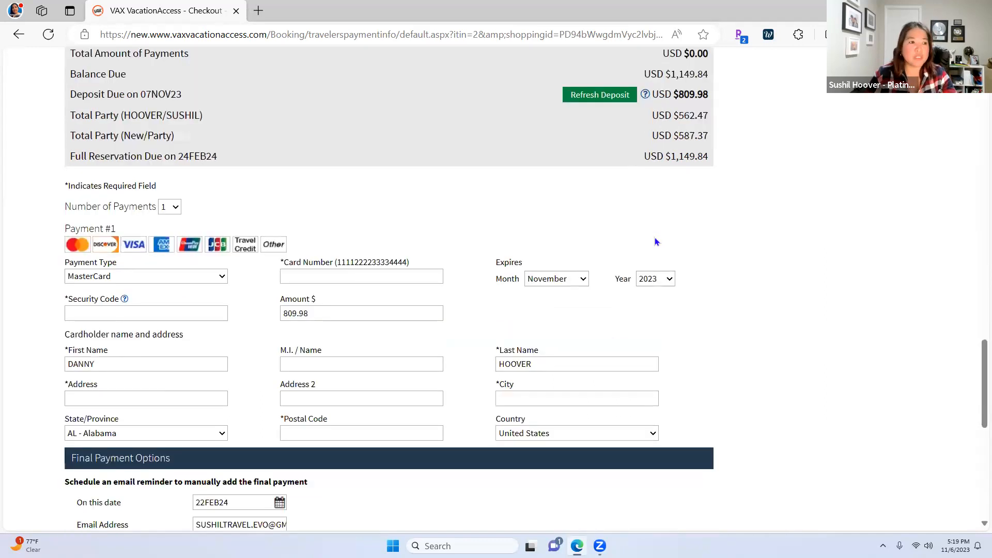
scroll(710, 258, down, 6)
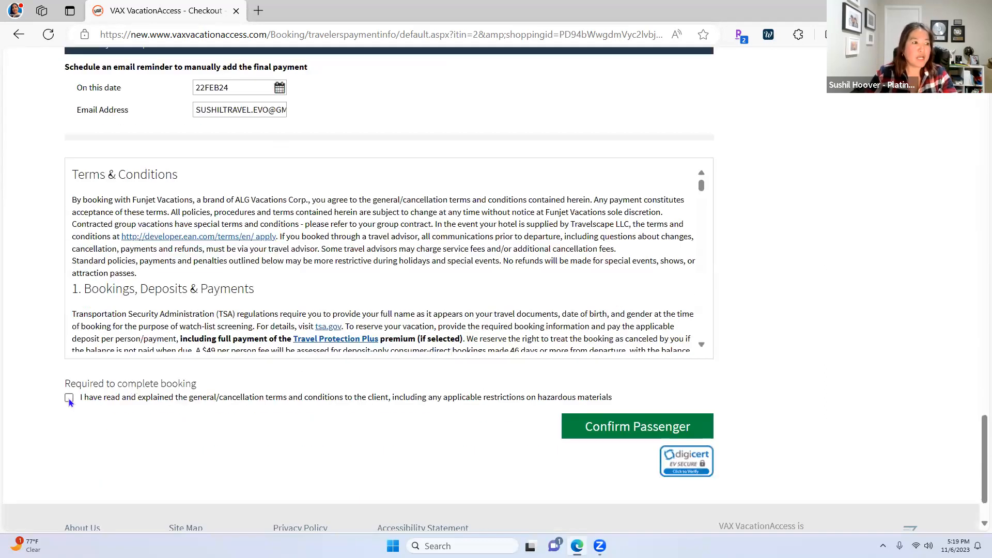
click(69, 399)
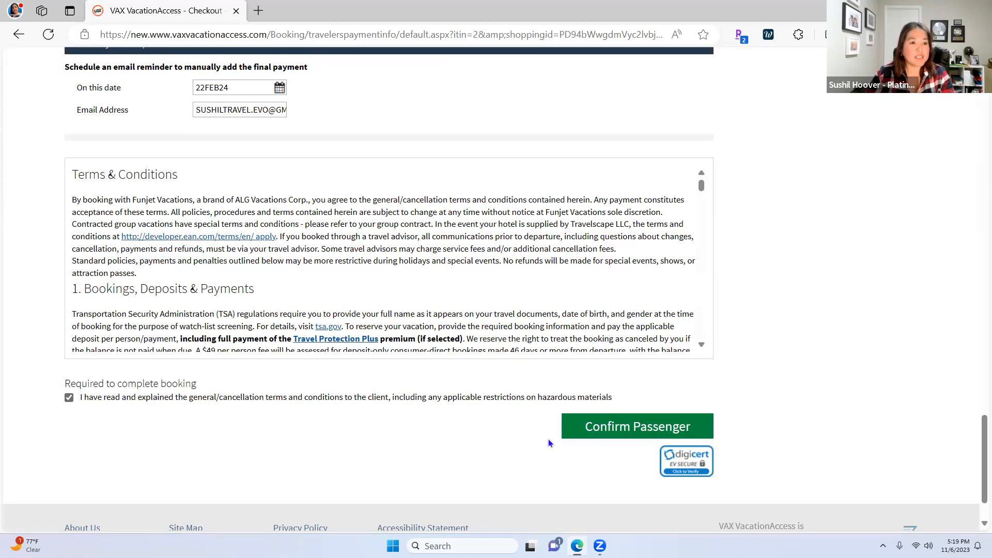
click(637, 429)
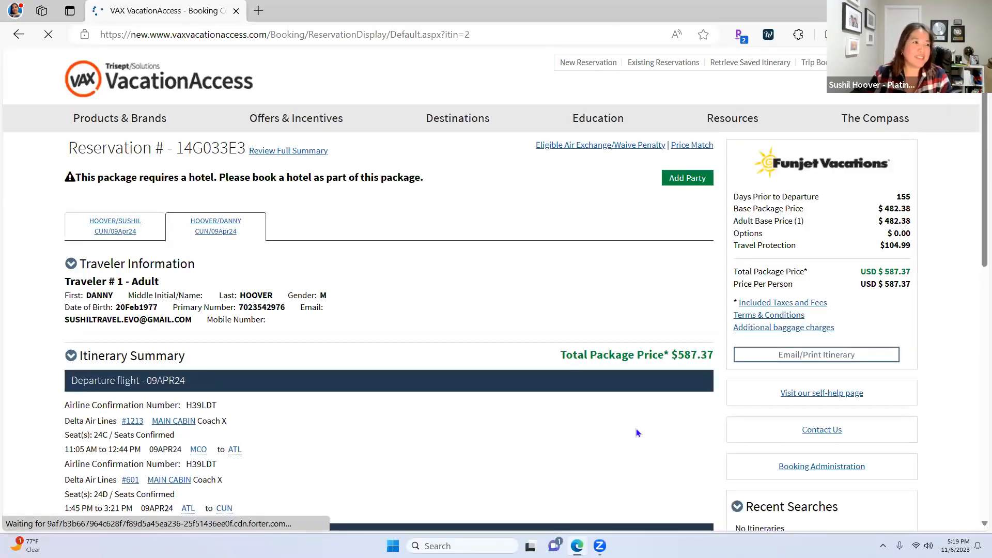
Review the reservation's hotel-required warning, then add a new party to the reservation
scroll(637, 430, down, 1)
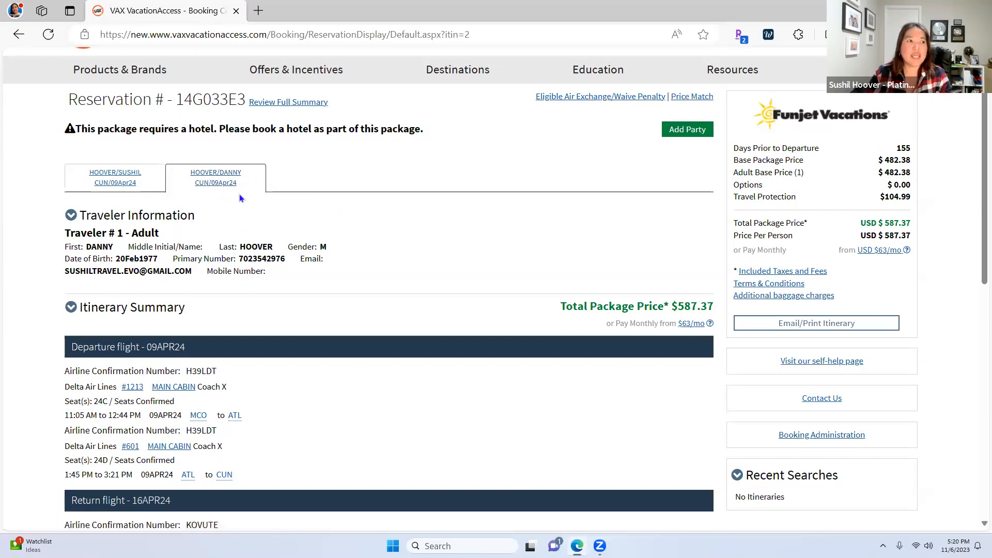
scroll(398, 321, down, 3)
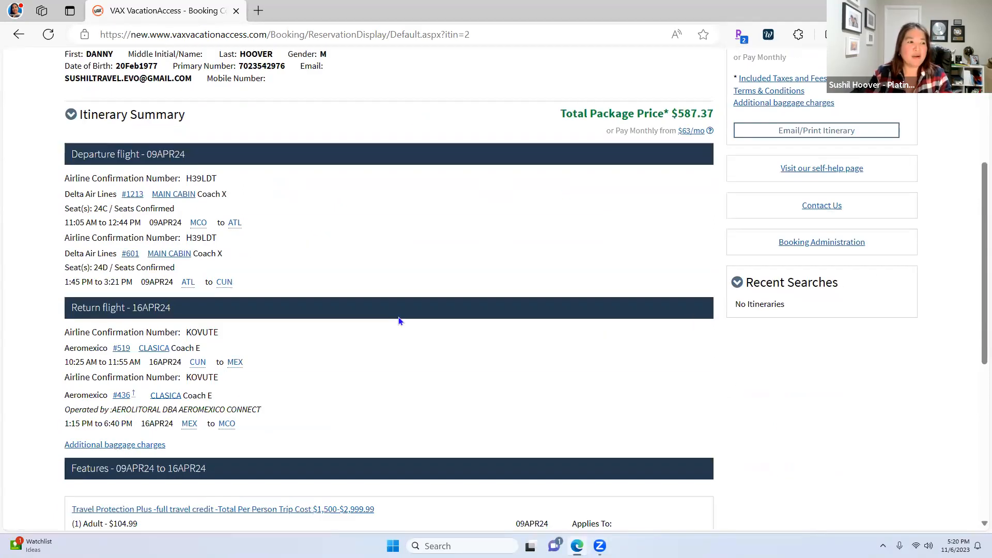
scroll(403, 320, down, 3)
scroll(411, 319, up, 6)
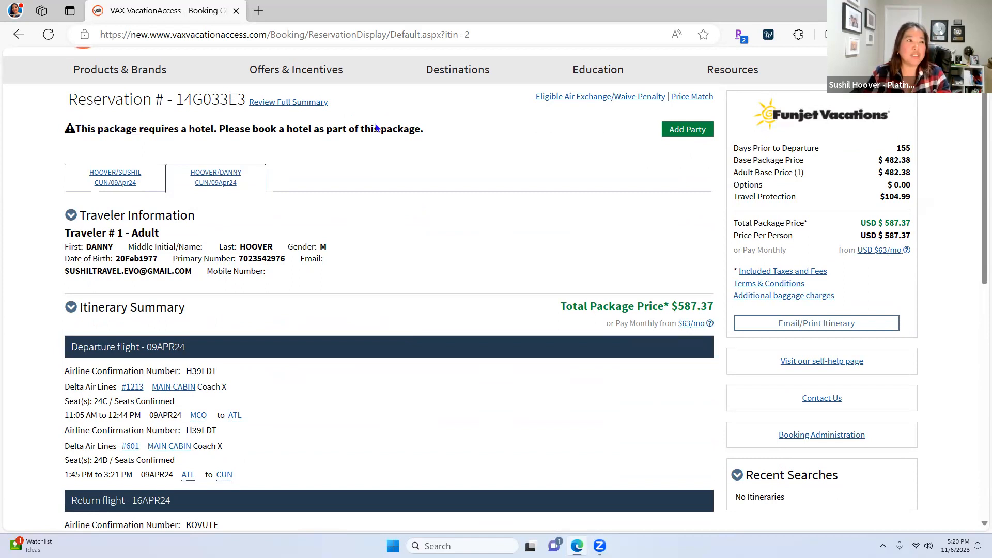
drag(426, 128, 65, 134)
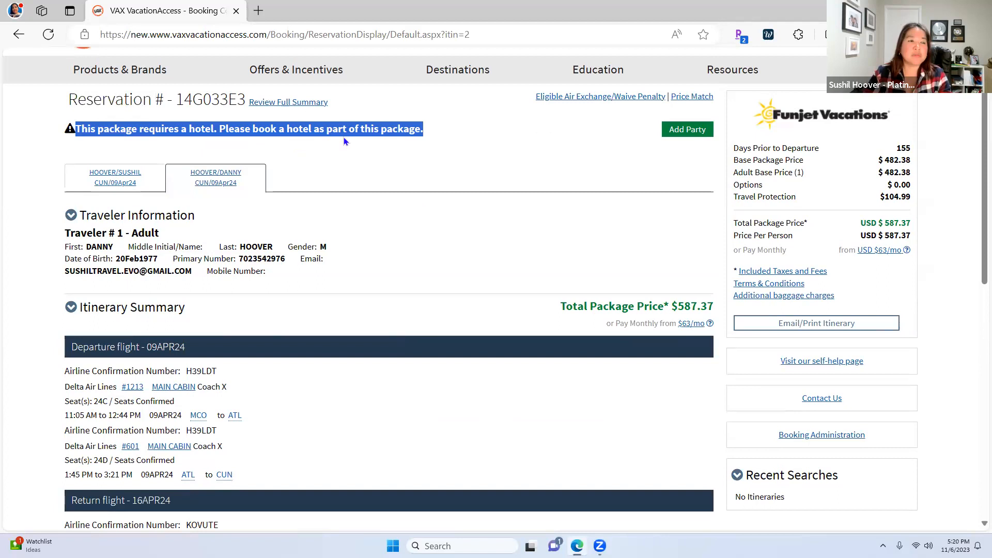
click(622, 168)
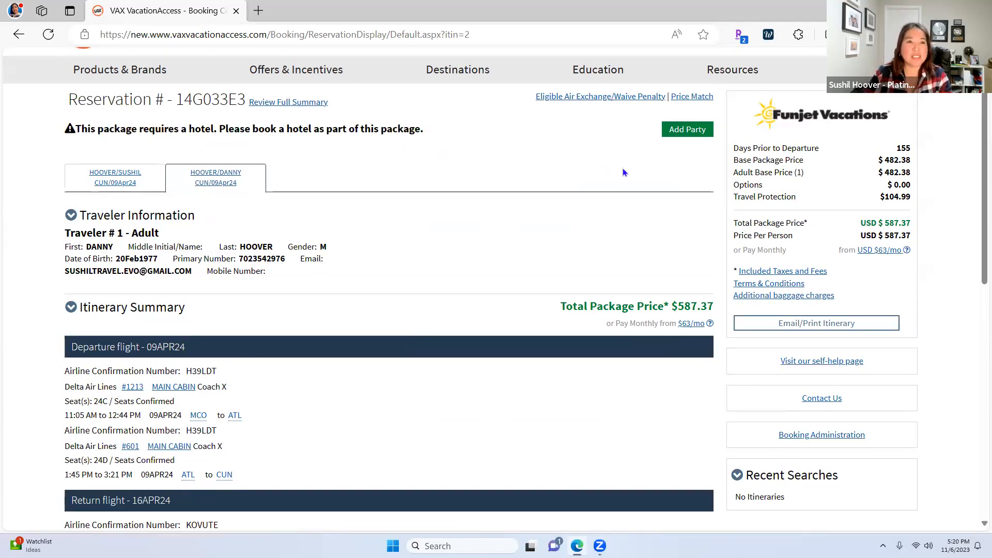
click(693, 133)
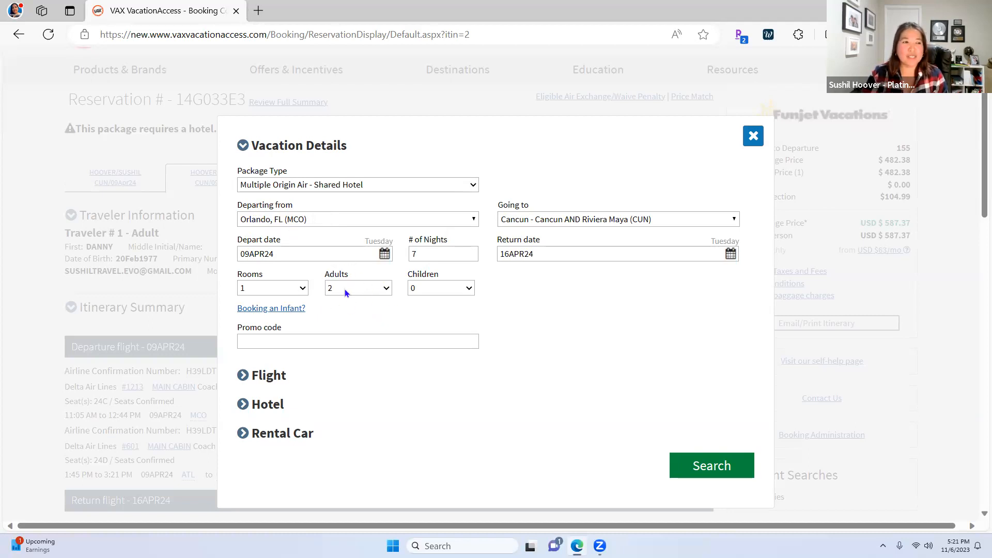
Search Multiple Origin Air - Shared Hotel, Orlando to Cancun, 2 adults, 09APR24–16APR24
click(687, 468)
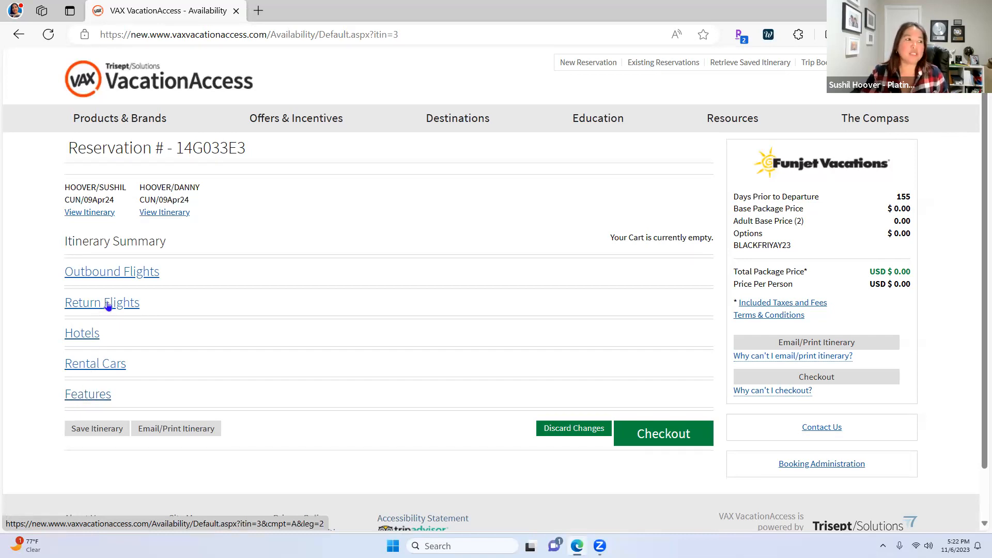
List Cancun hotels and filter them to All-Inclusive resorts
click(84, 339)
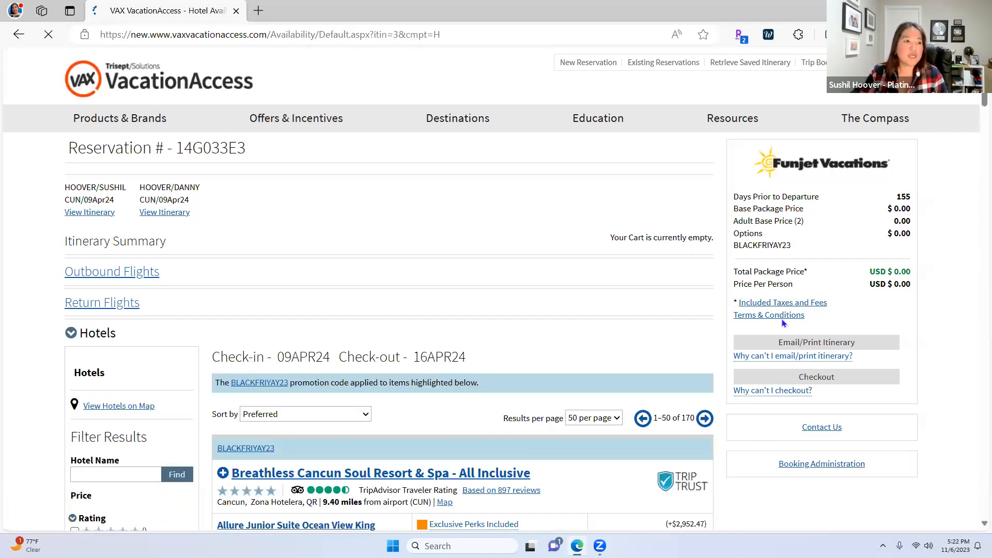
scroll(423, 342, down, 5)
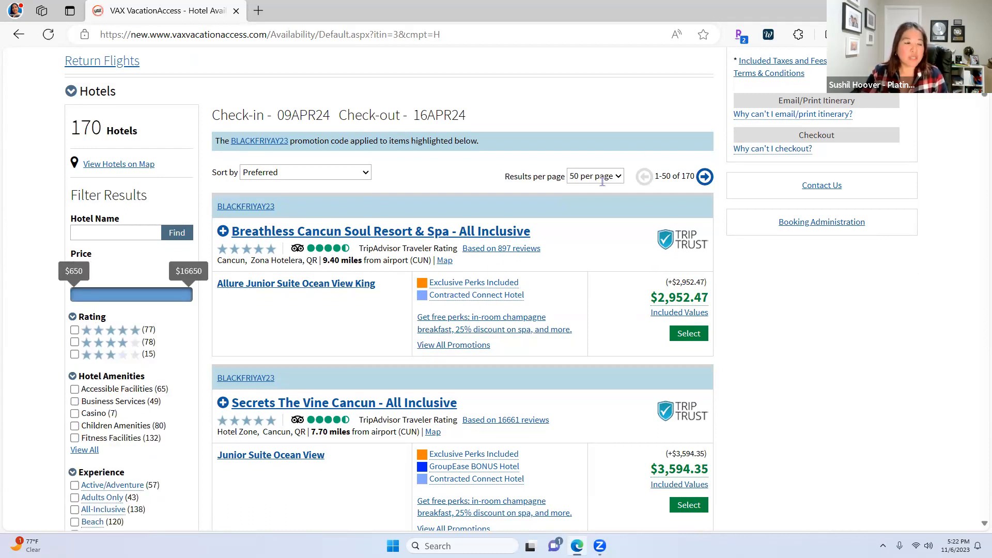
scroll(119, 405, down, 3)
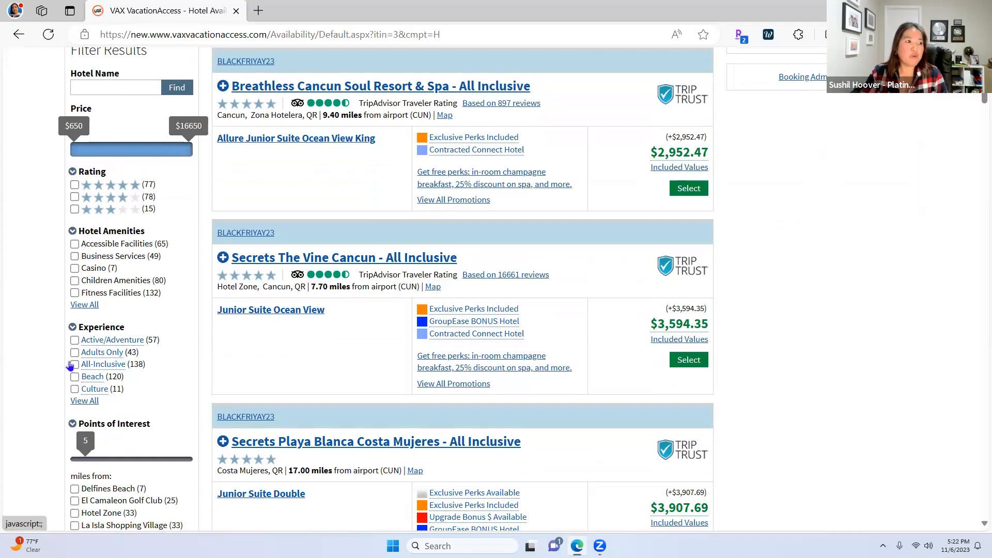
scroll(697, 178, up, 3)
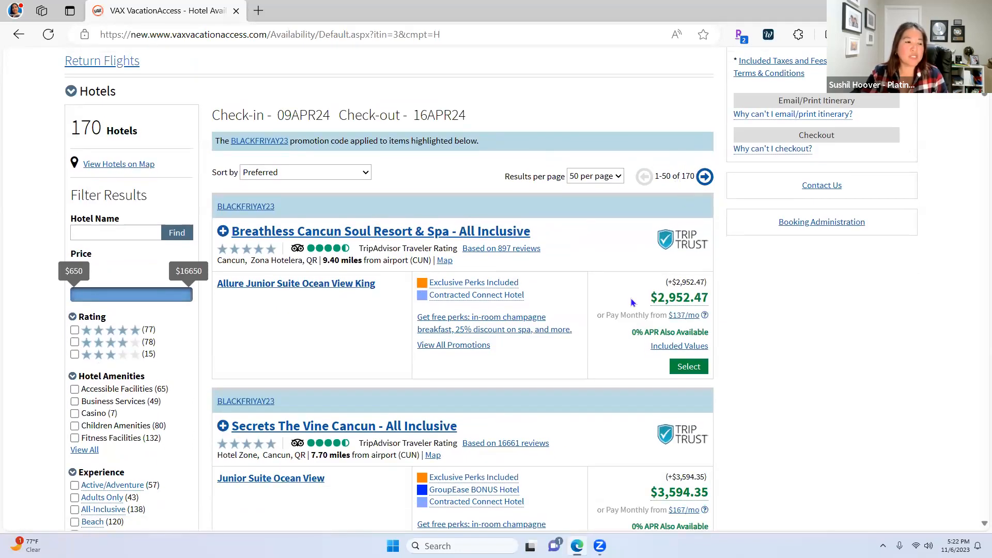
scroll(123, 467, down, 2)
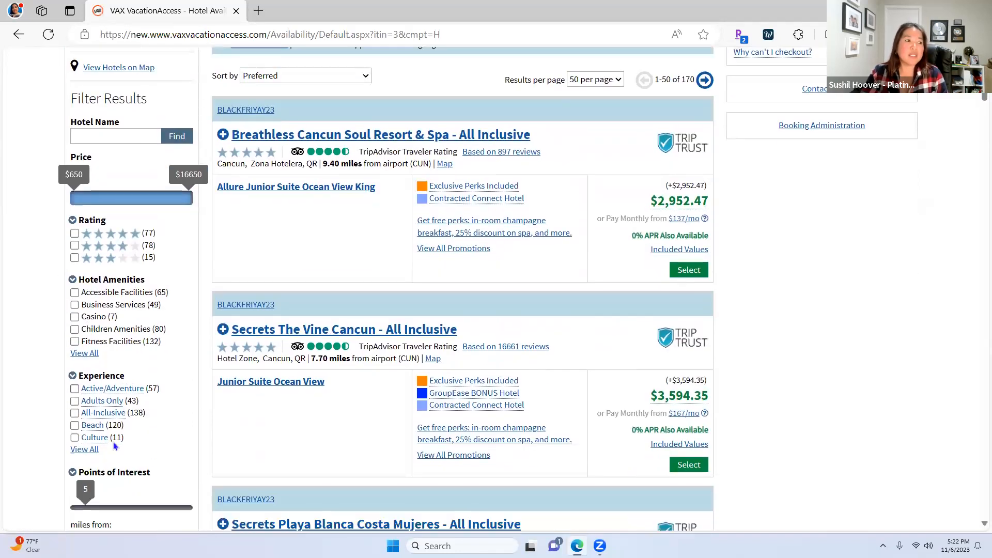
click(75, 413)
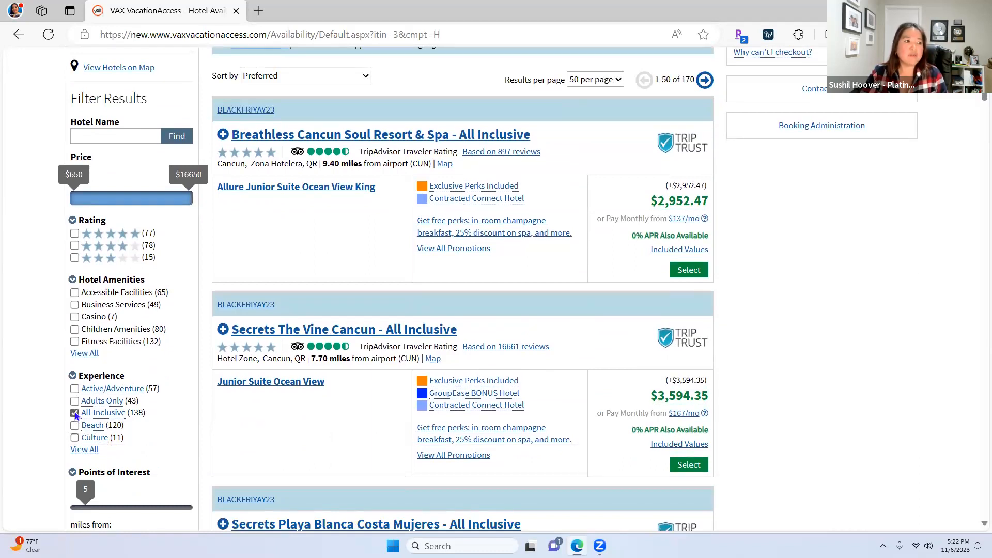
scroll(563, 429, up, 4)
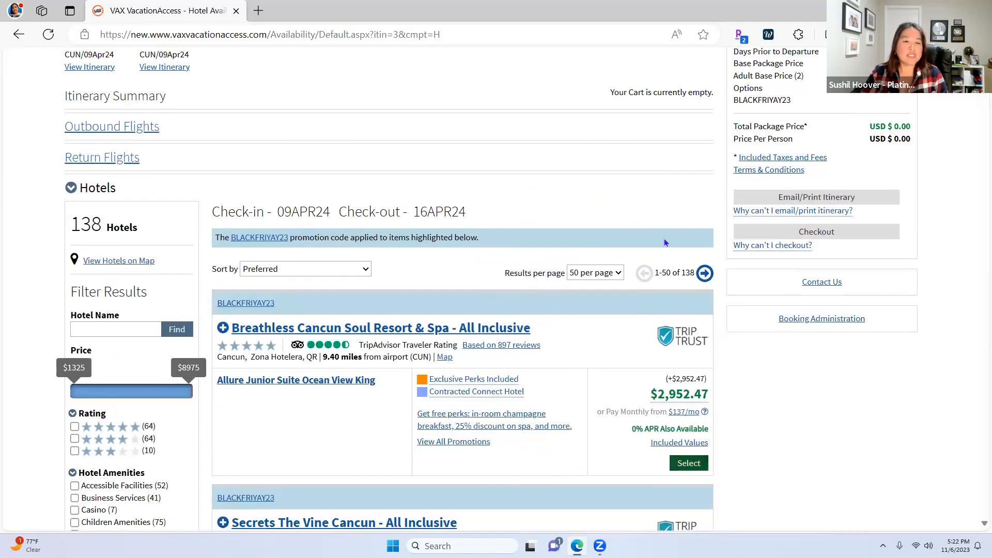
scroll(489, 390, down, 3)
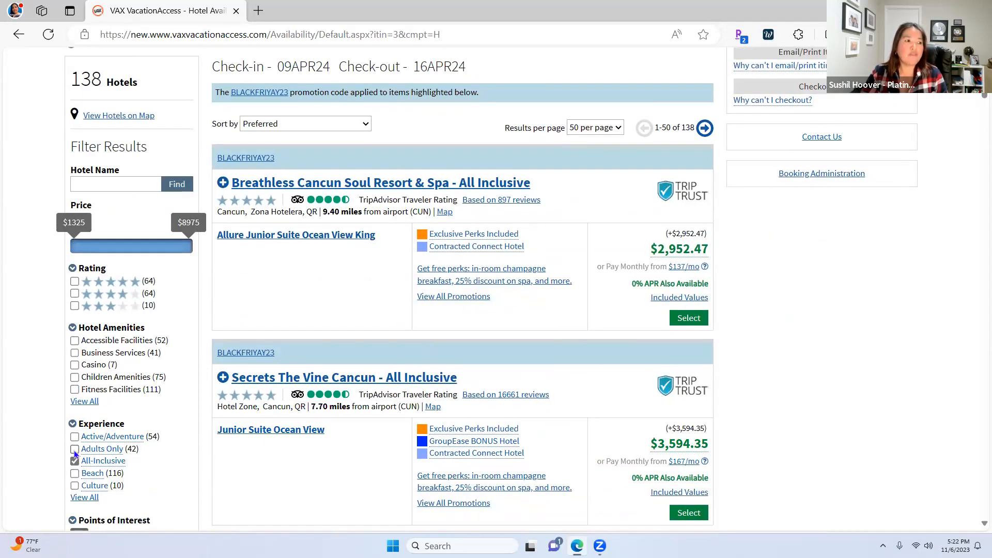
scroll(607, 429, up, 1)
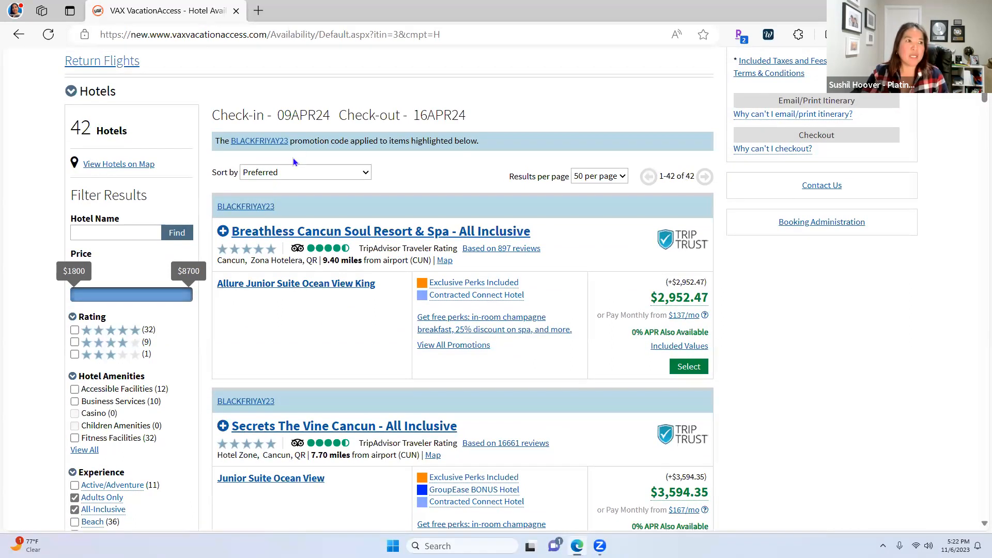
Choose the Allure Junior Suite at Breathless Cancun Soul Resort & Spa
click(352, 173)
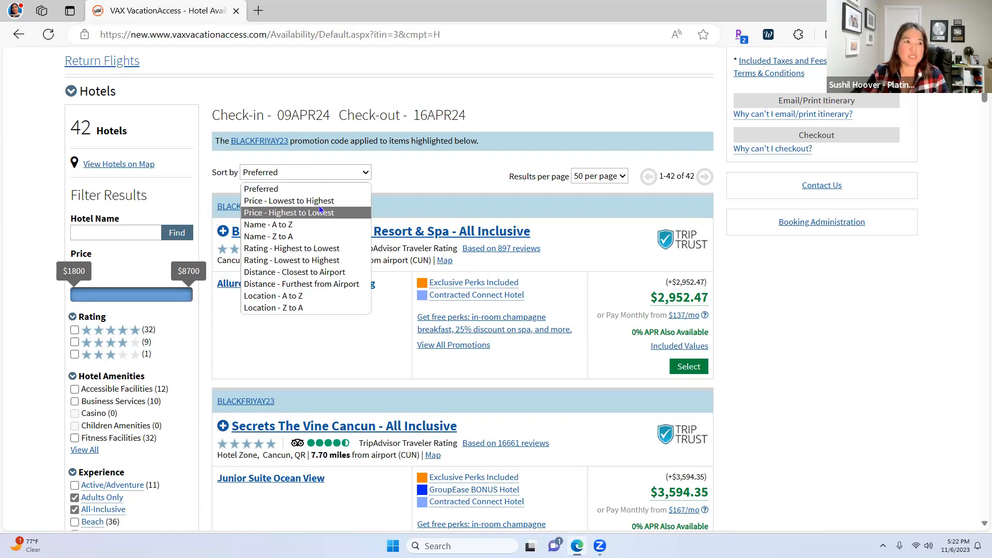
click(458, 166)
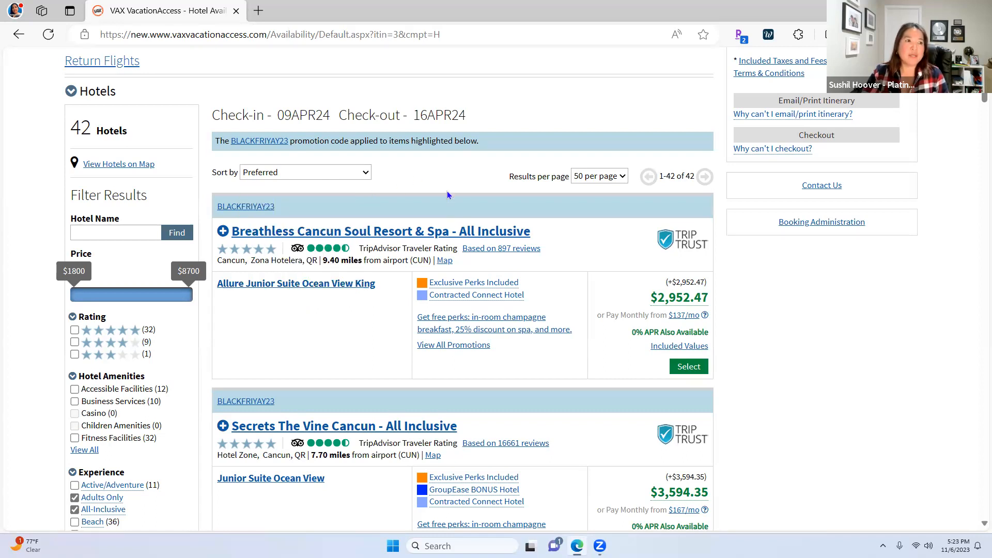
click(686, 368)
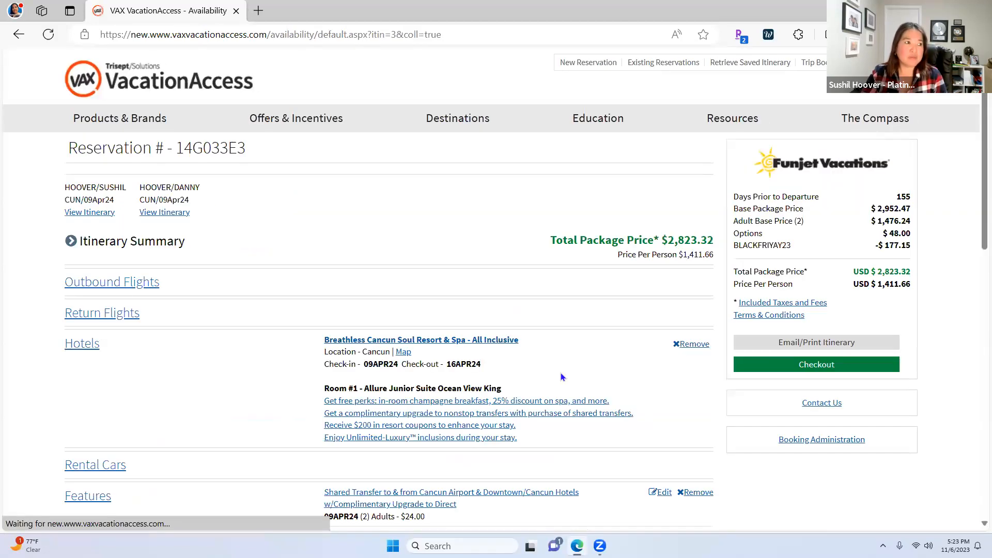
Review the Breathless Cancun room, shared airport transfer and $2,823.32 package total
scroll(562, 372, down, 2)
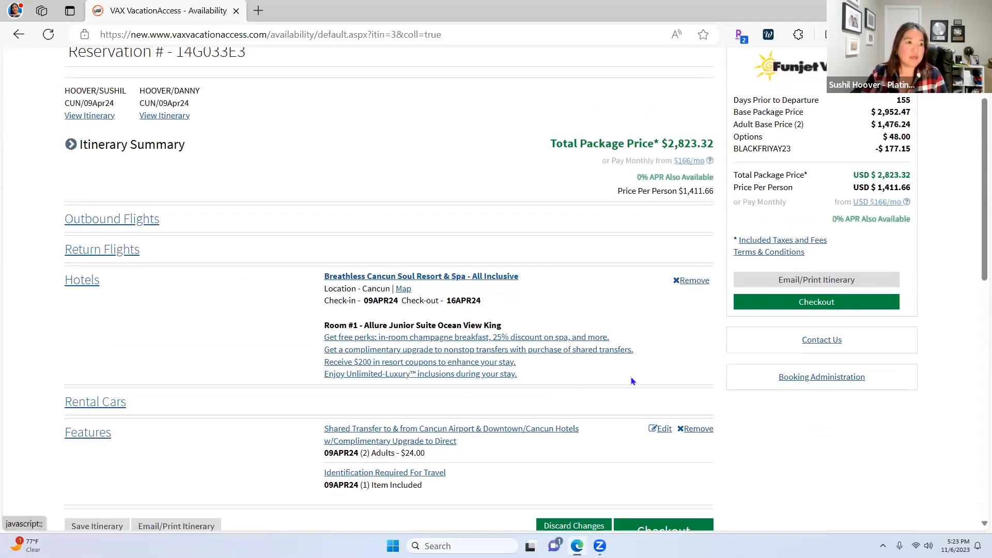
scroll(636, 383, down, 2)
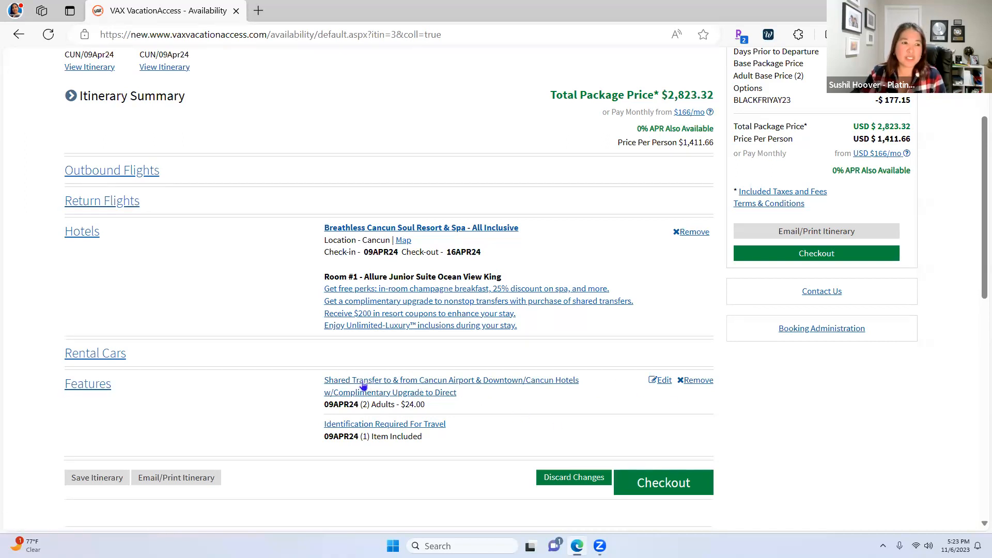
Show all add-on features and adjust shared transfer and private transportation quantities
click(664, 380)
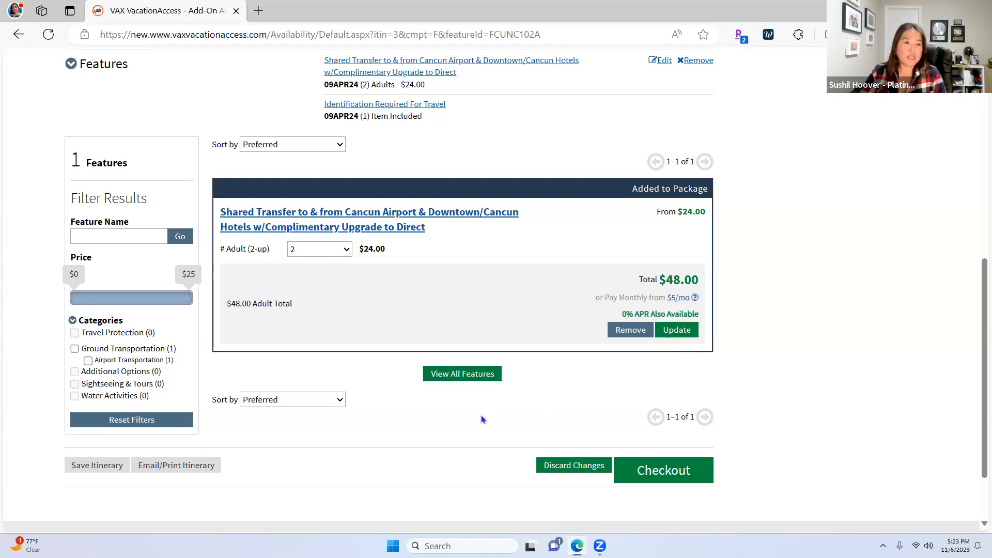
click(459, 375)
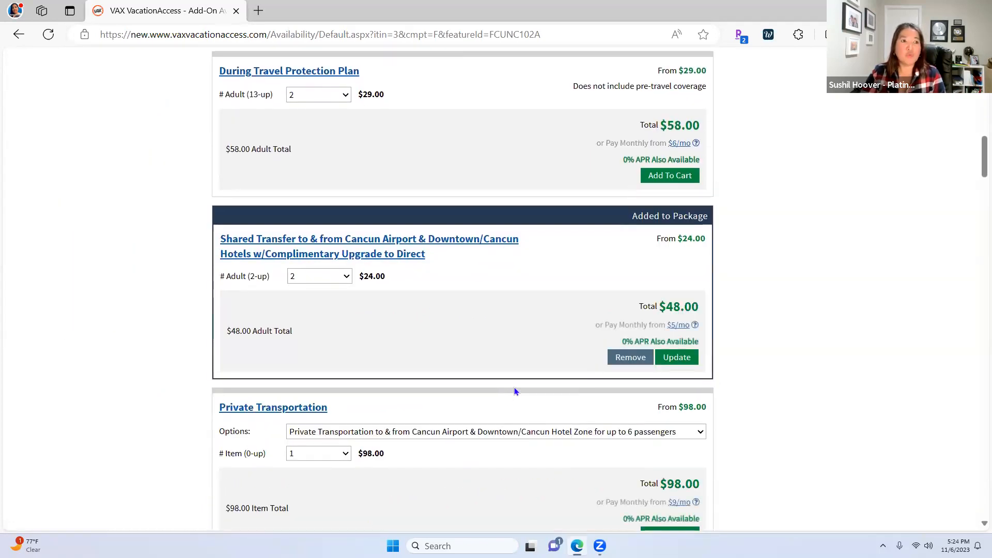
click(345, 277)
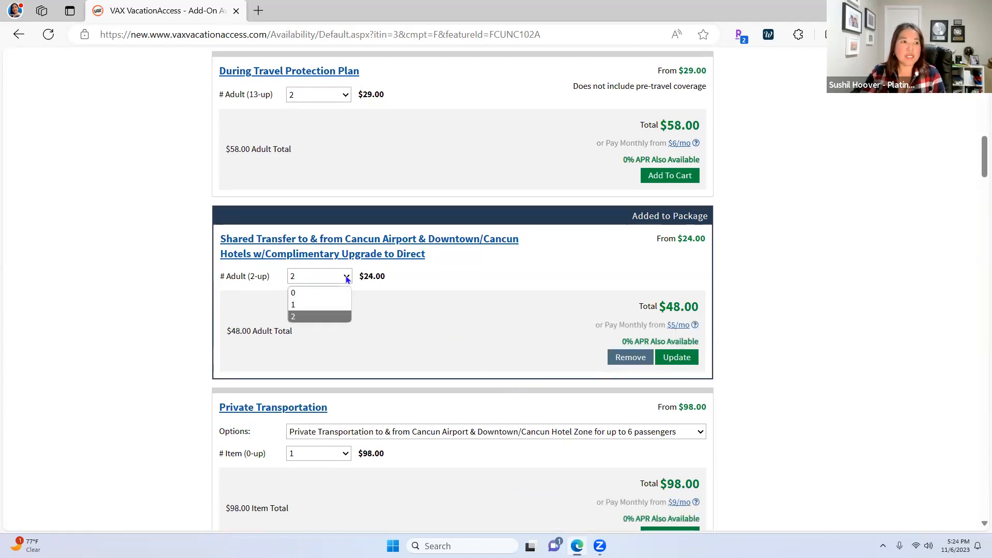
click(314, 306)
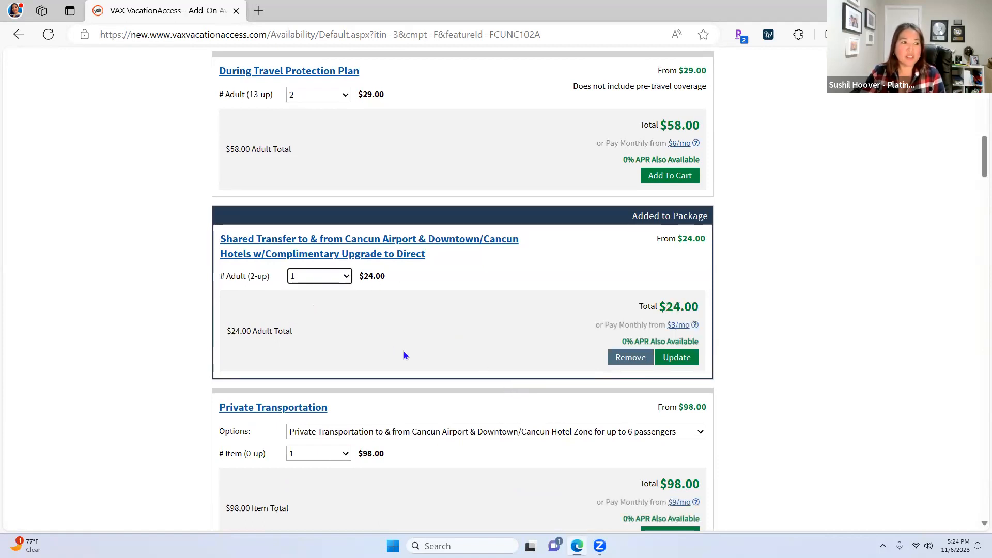
scroll(407, 353, down, 5)
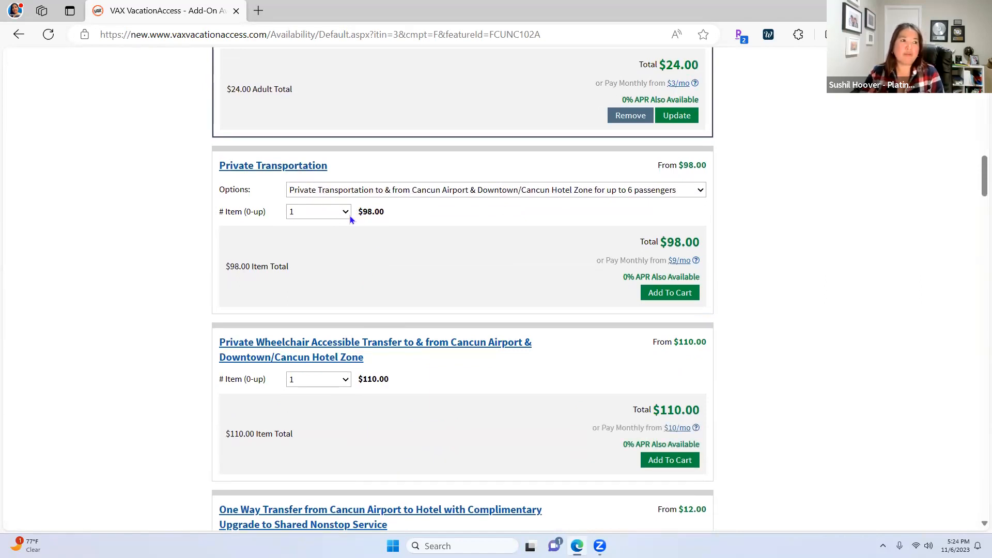
click(345, 211)
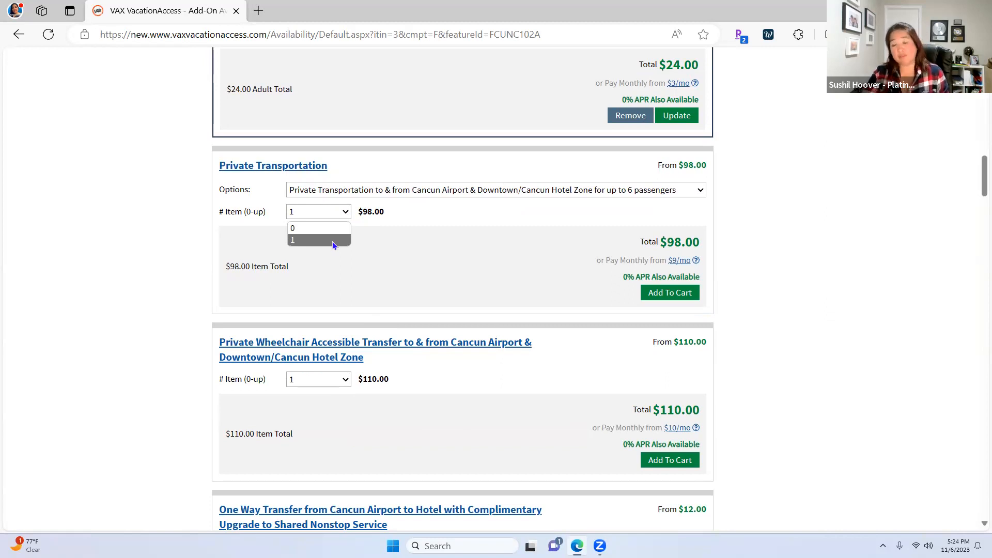
click(315, 240)
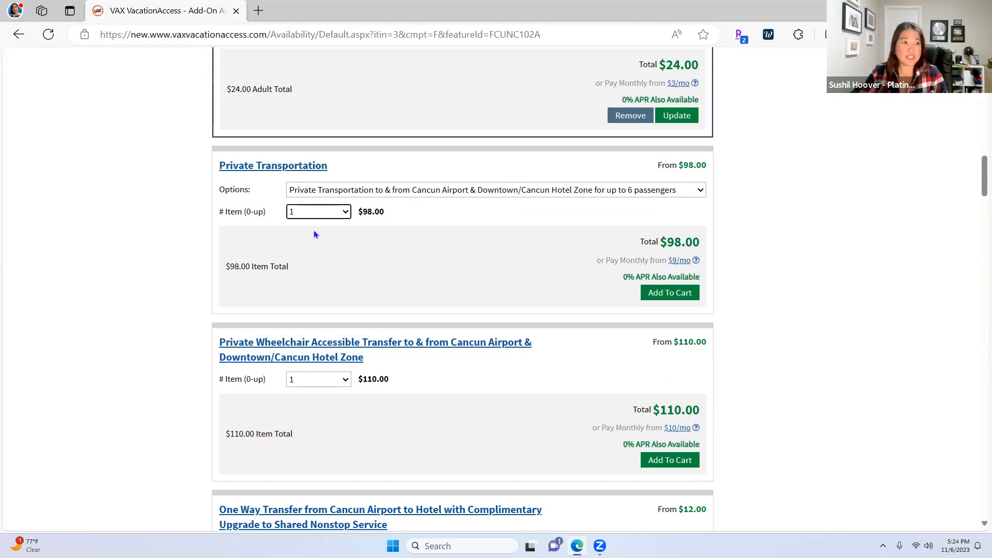
scroll(344, 250, up, 2)
scroll(379, 308, up, 8)
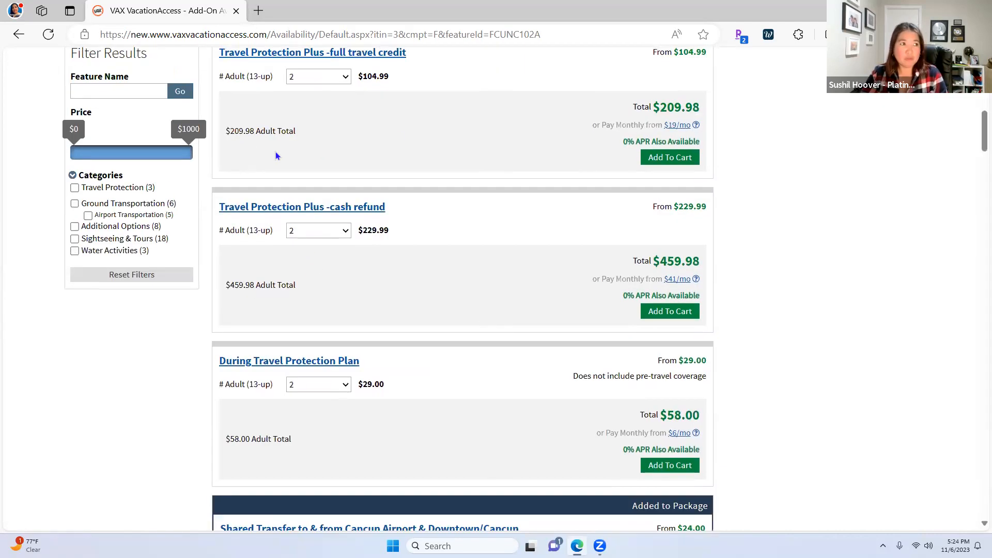
scroll(289, 153, up, 3)
scroll(406, 410, down, 6)
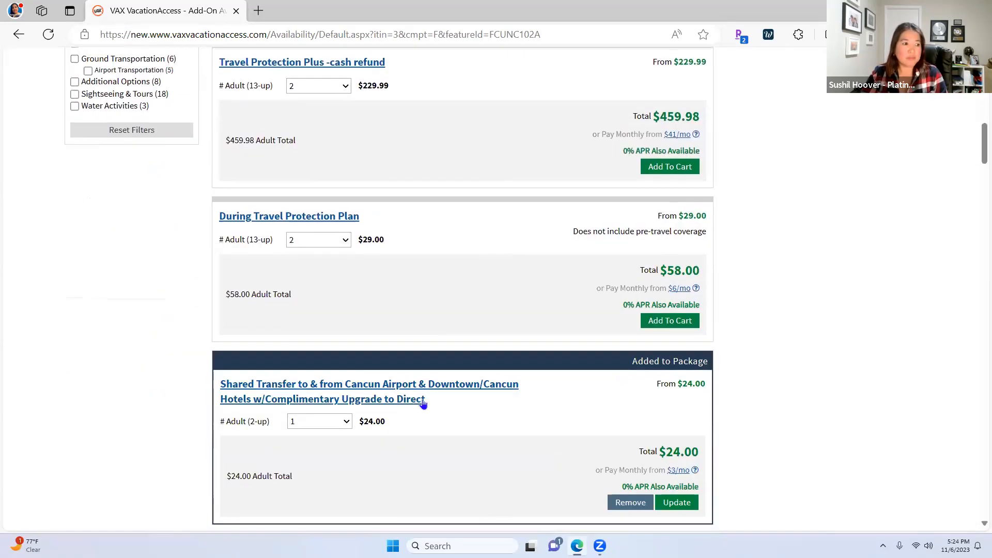
scroll(401, 442, down, 2)
Set the shared Cancun airport transfer to 2 adults, totaling $48.00
click(346, 324)
click(311, 364)
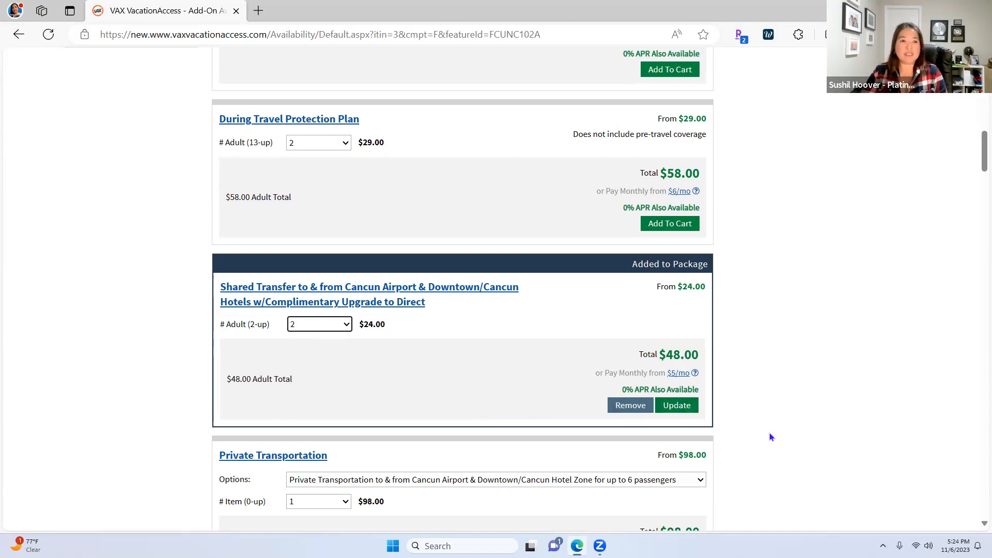
scroll(769, 432, up, 4)
scroll(760, 435, up, 10)
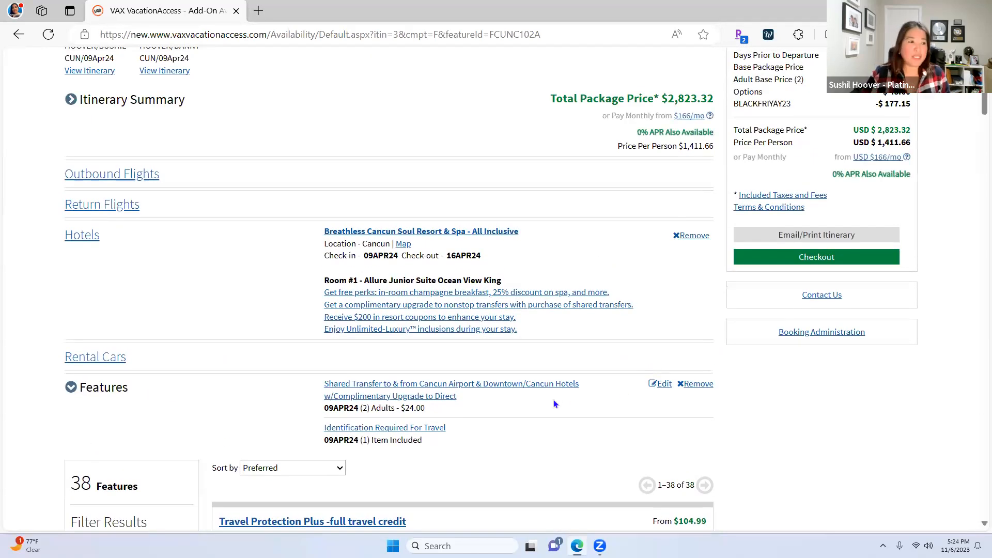
scroll(553, 399, down, 7)
scroll(836, 385, down, 20)
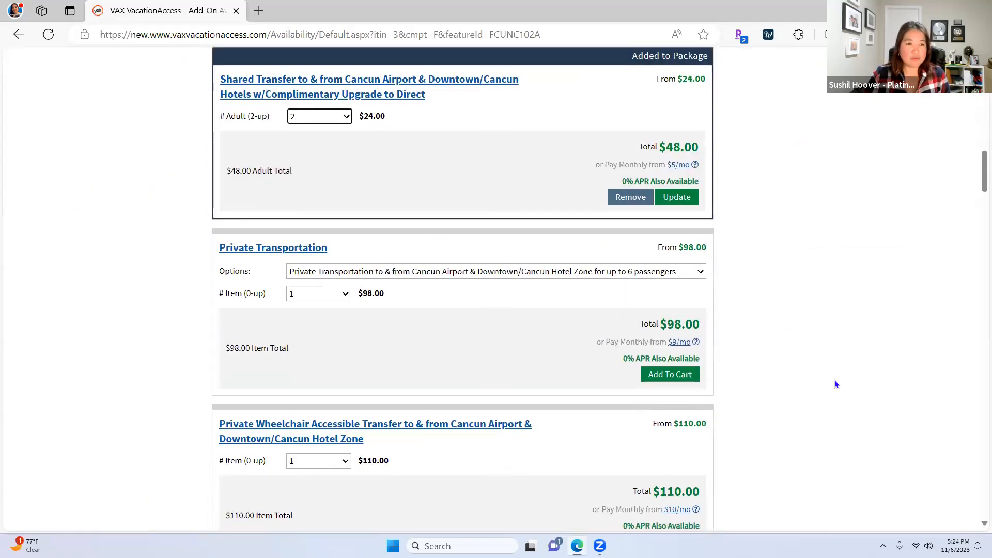
scroll(836, 384, down, 20)
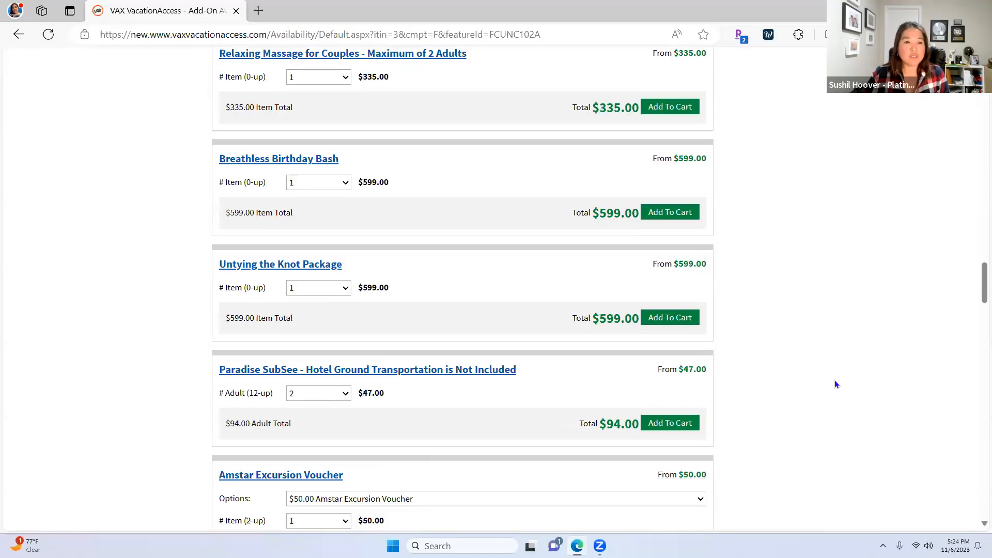
scroll(836, 384, down, 18)
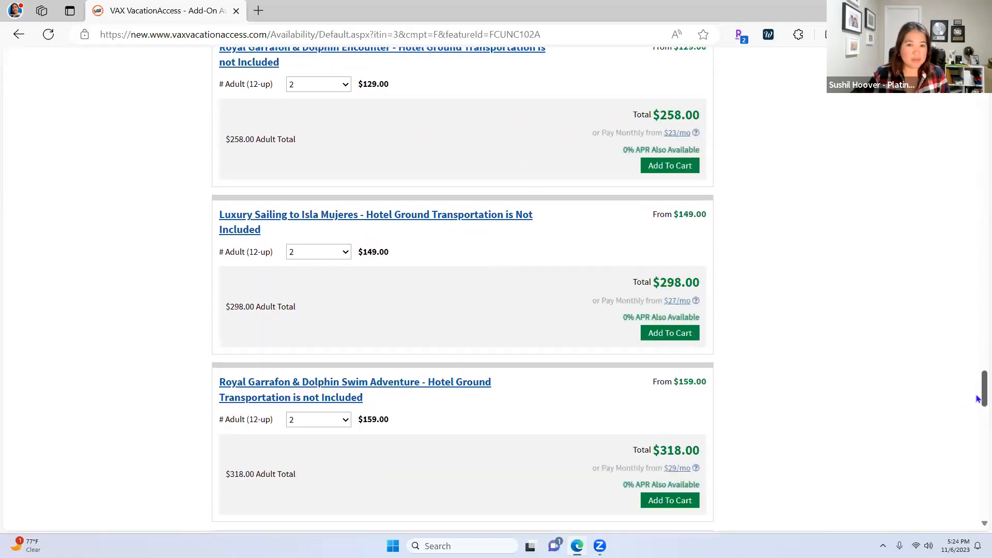
scroll(976, 388, down, 20)
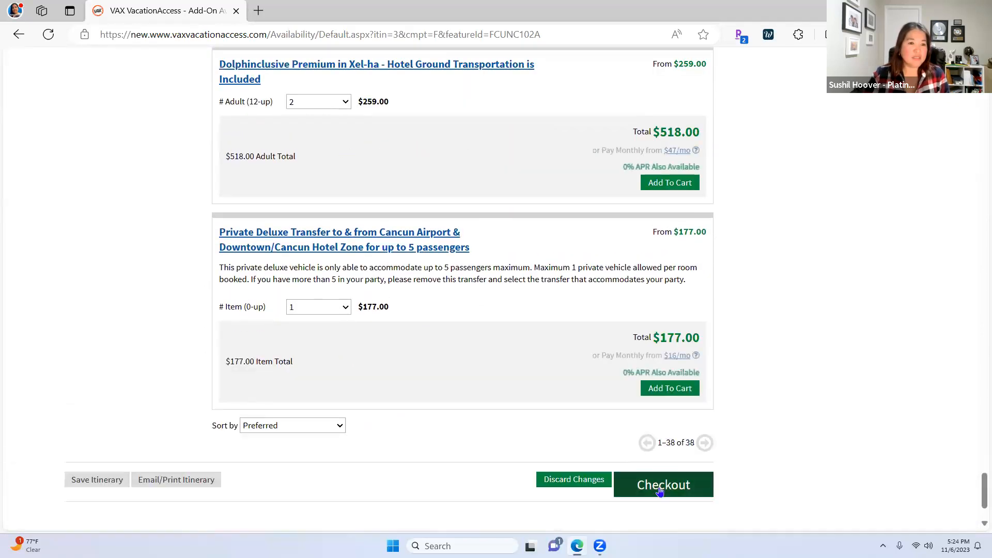
Check out the package and review room types, advisories and transfers down to Travel Protection ($209.98/$459.98)
click(659, 488)
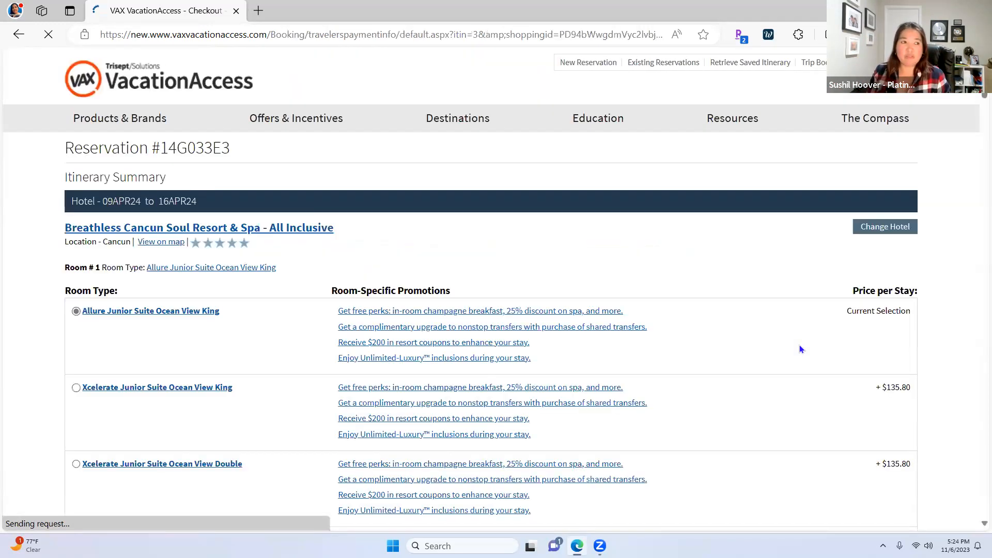
scroll(444, 394, down, 14)
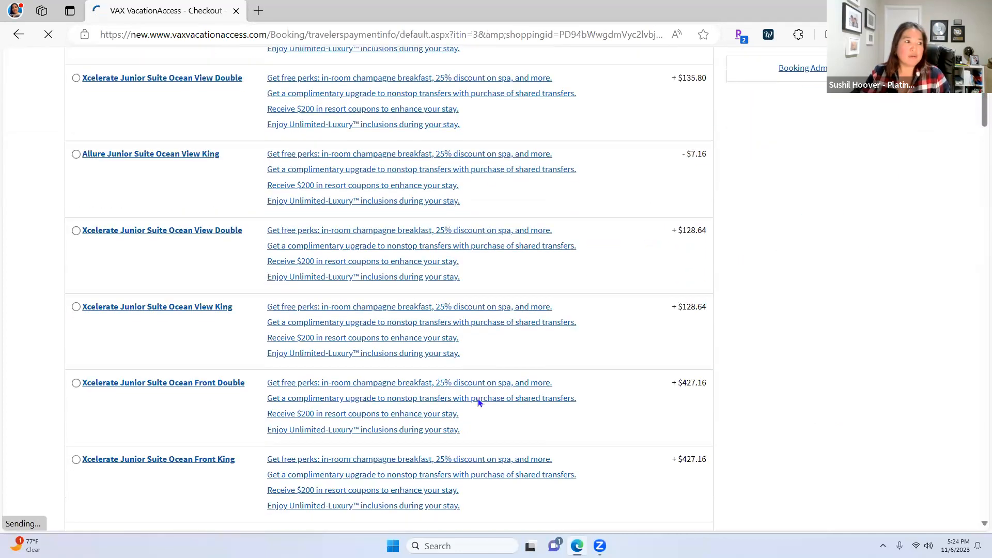
scroll(733, 380, up, 7)
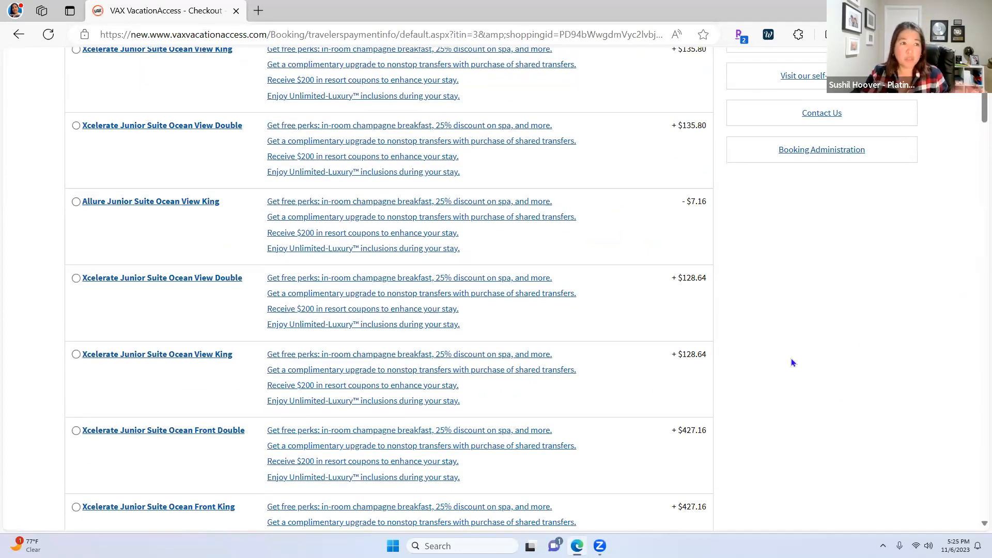
scroll(822, 362, up, 4)
scroll(822, 362, down, 14)
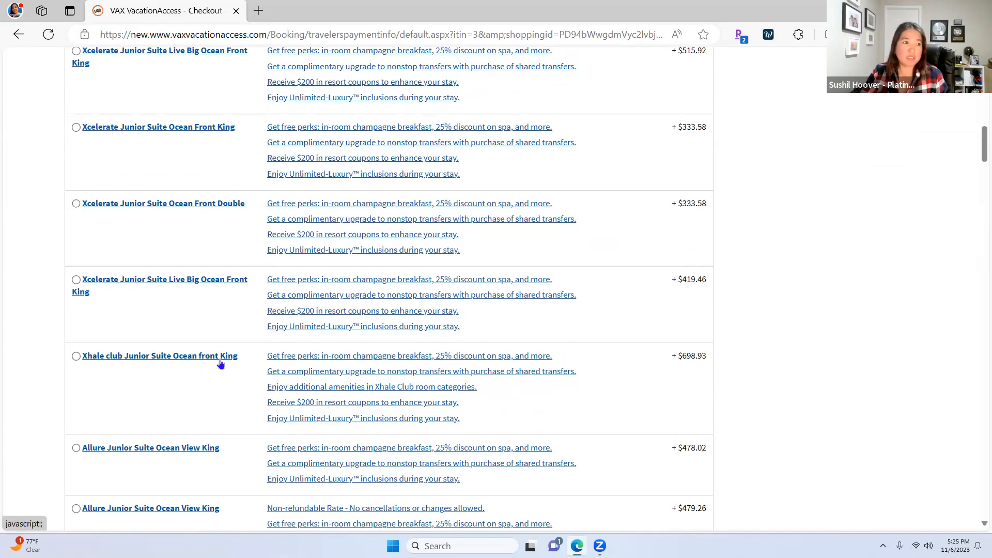
scroll(770, 460, down, 20)
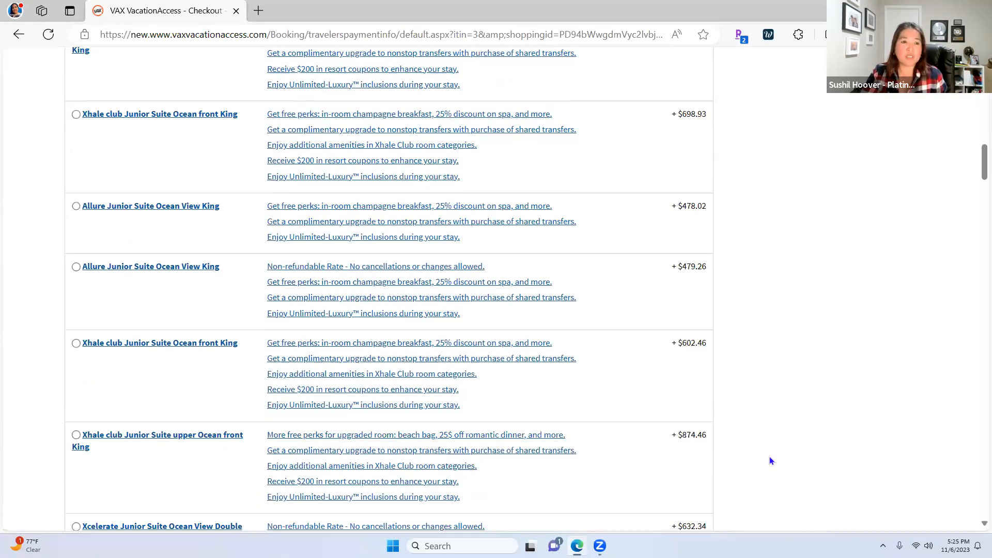
scroll(770, 460, down, 20)
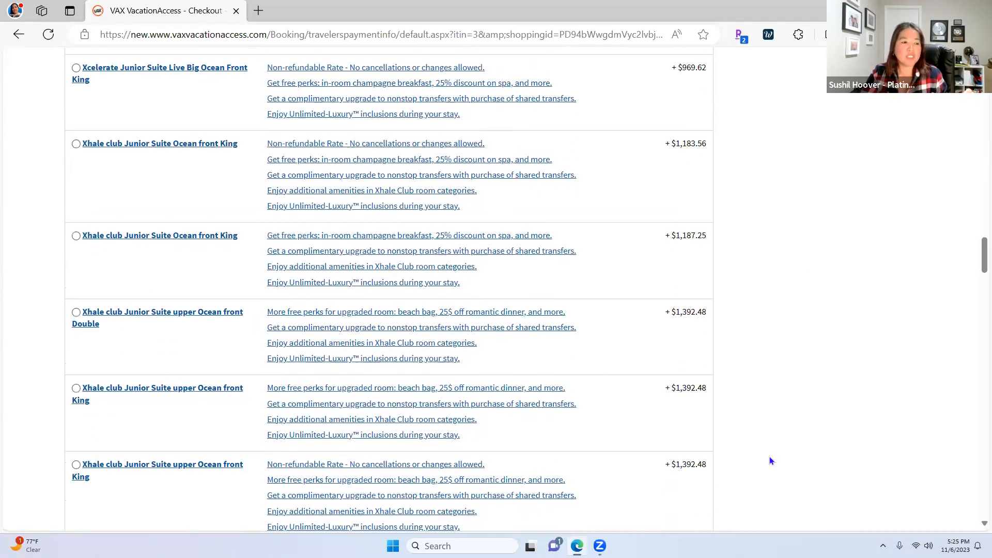
scroll(913, 451, down, 8)
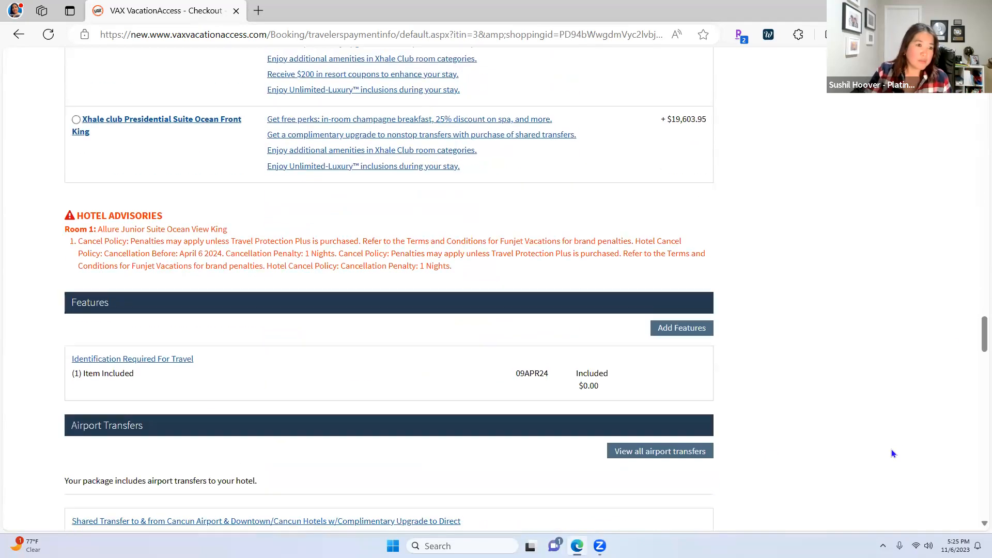
scroll(893, 454, down, 10)
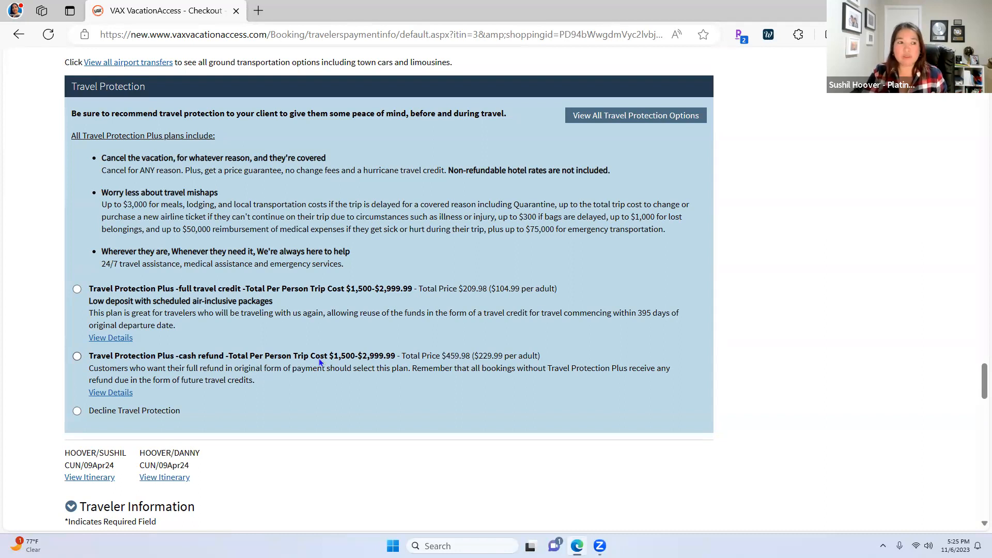
Enter Traveler #1's first and last name in Room 1, correcting the first name
scroll(263, 361, down, 1)
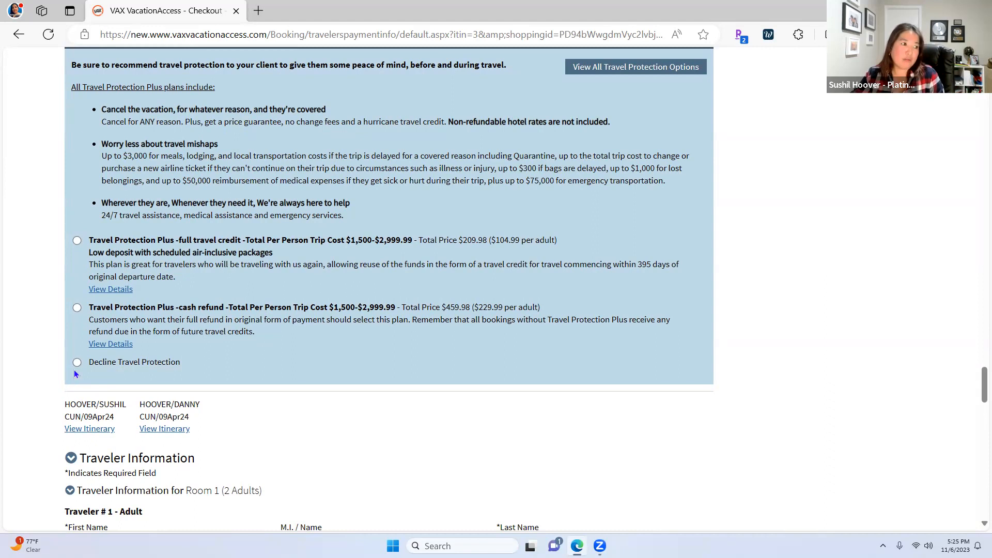
scroll(622, 393, down, 6)
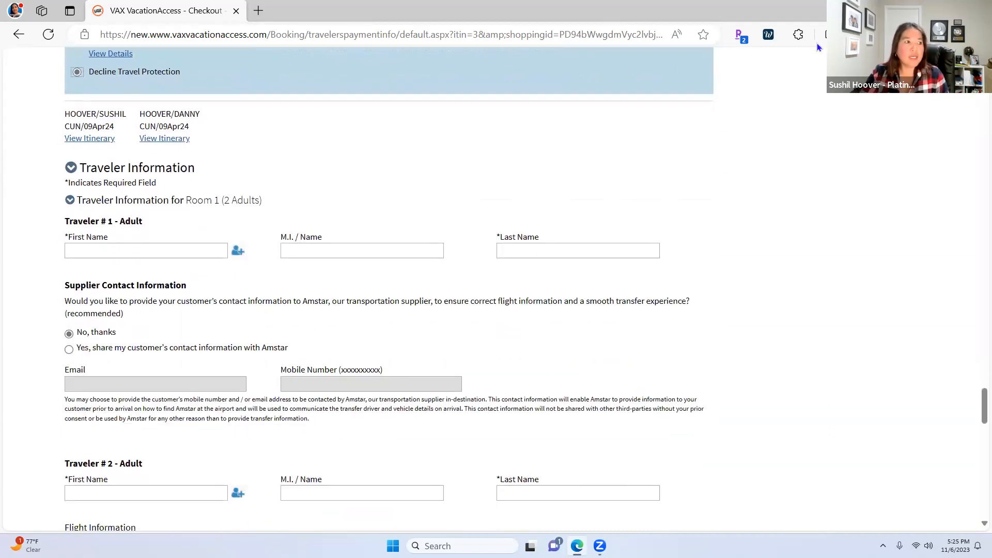
click(139, 247)
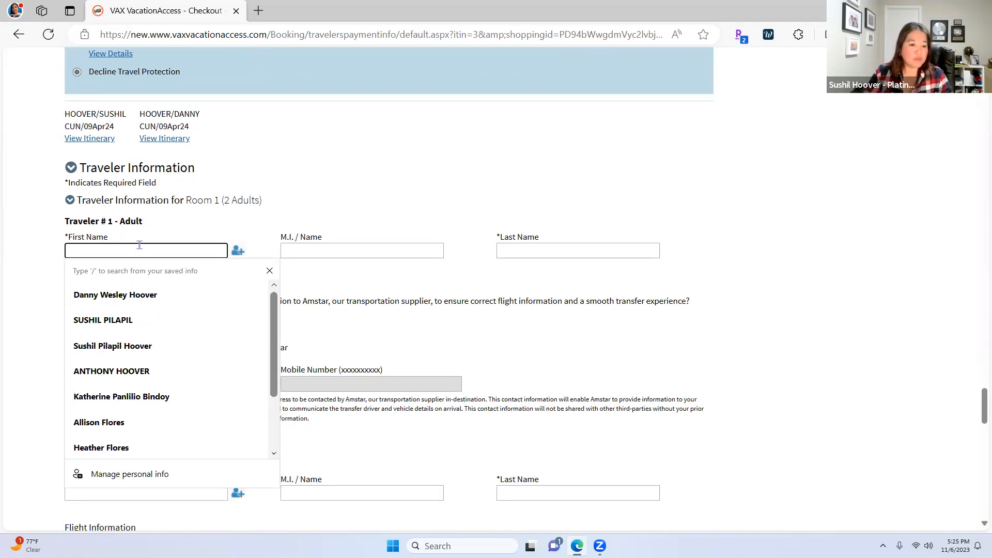
text(Sushi)
key(BackSpace)
key(BackSpace)
key(BackSpace)
key(BackSpace)
key(BackSpace)
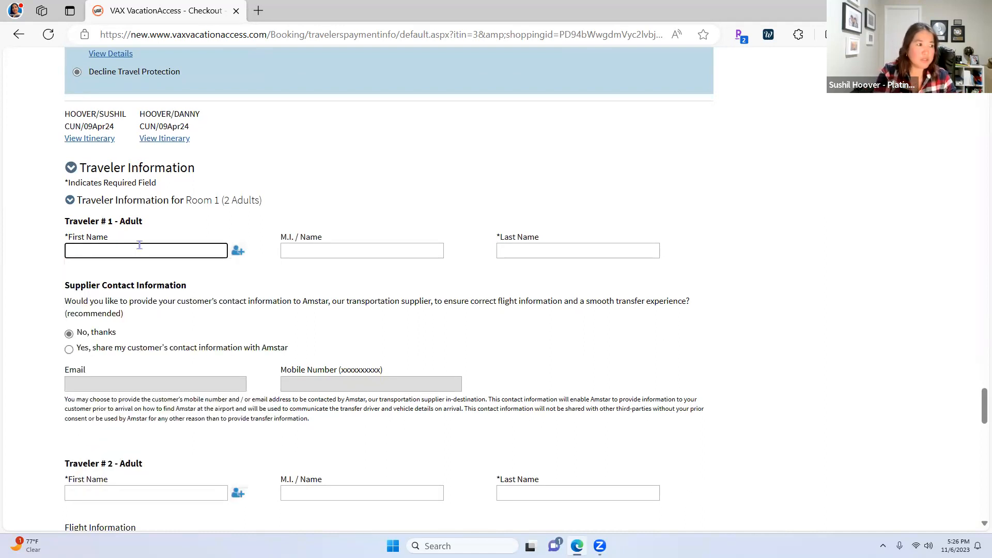
key(Escape)
key(Tab)
key(Tab)
key(Tab)
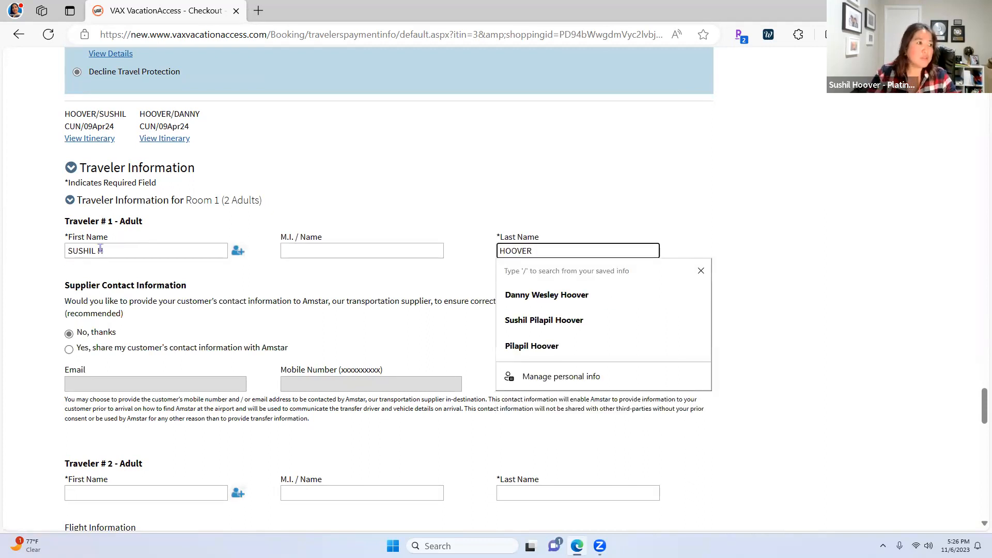
click(119, 252)
key(BackSpace)
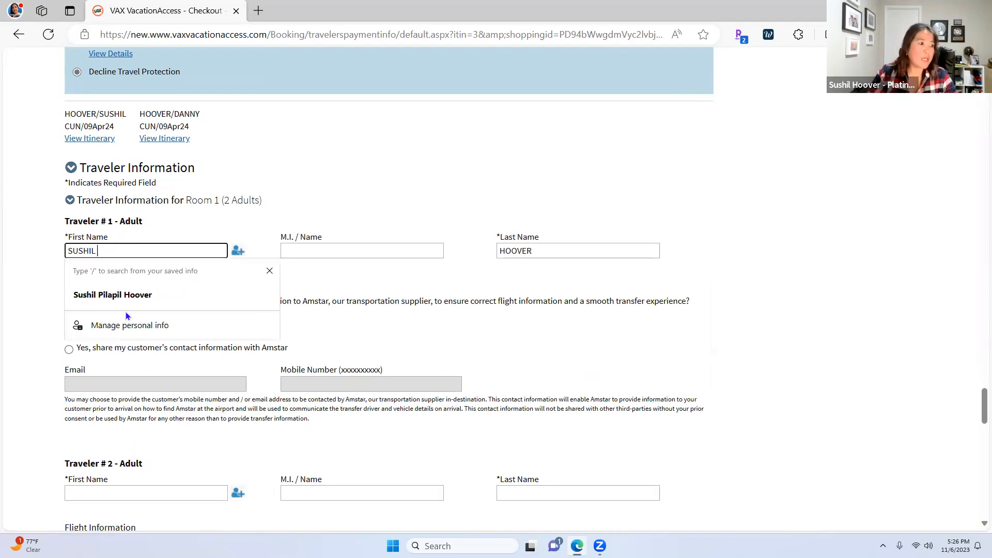
Enter Traveler #2's first and last name, dismissing the saved-names suggestions
scroll(126, 361, down, 2)
click(125, 397)
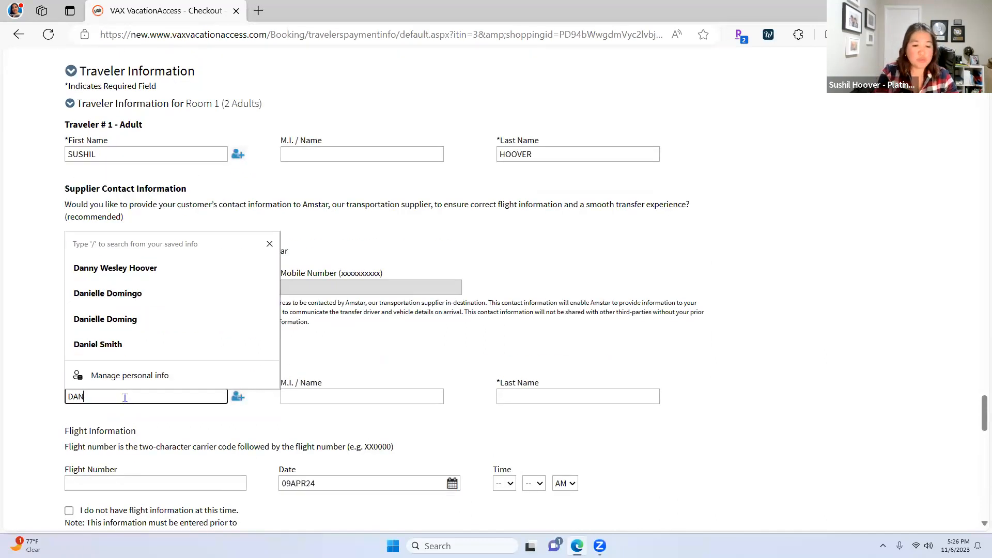
key(Tab)
key(Tab)
key(Tab)
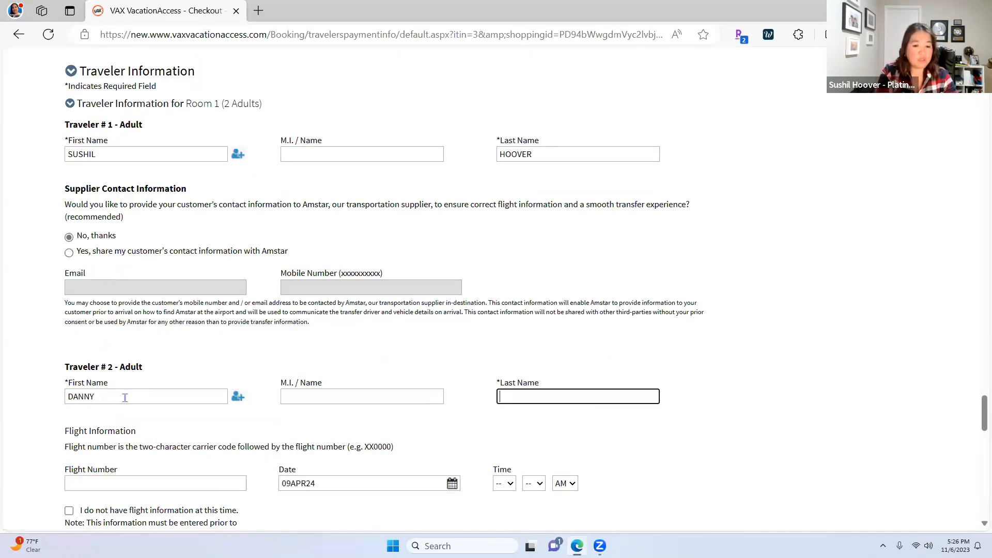
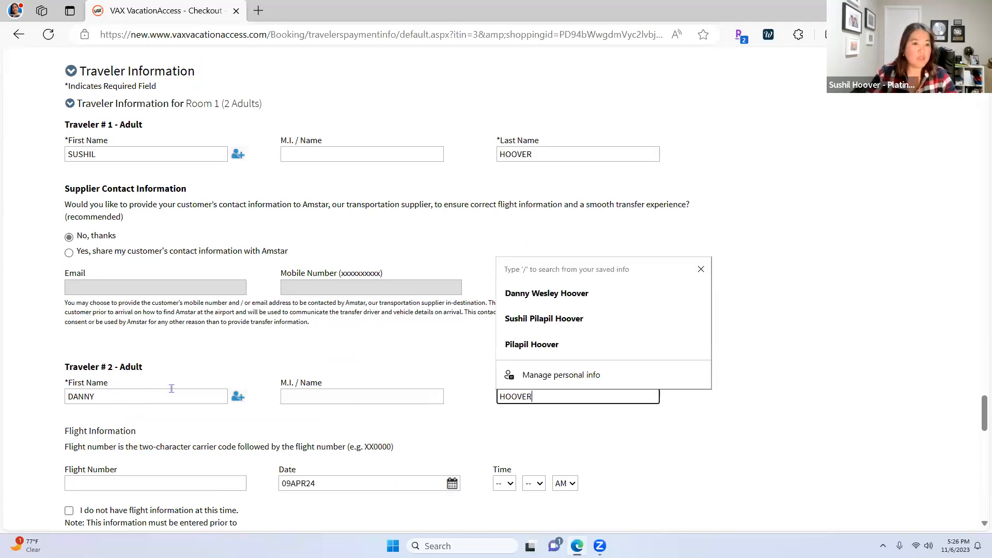
click(755, 435)
scroll(746, 435, down, 5)
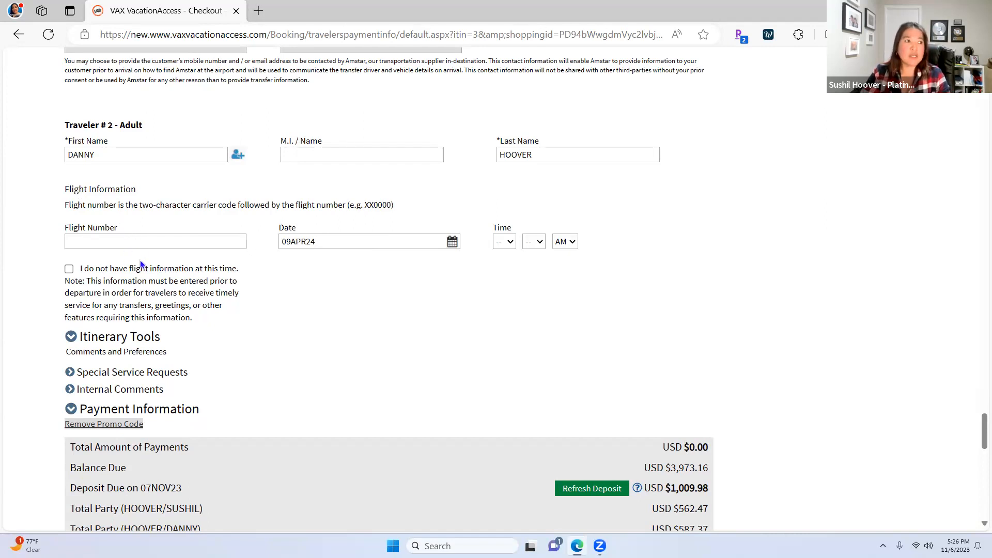
Tick 'I do not have flight information at this time' for Traveler #2, then review Payment Information
scroll(170, 271, up, 1)
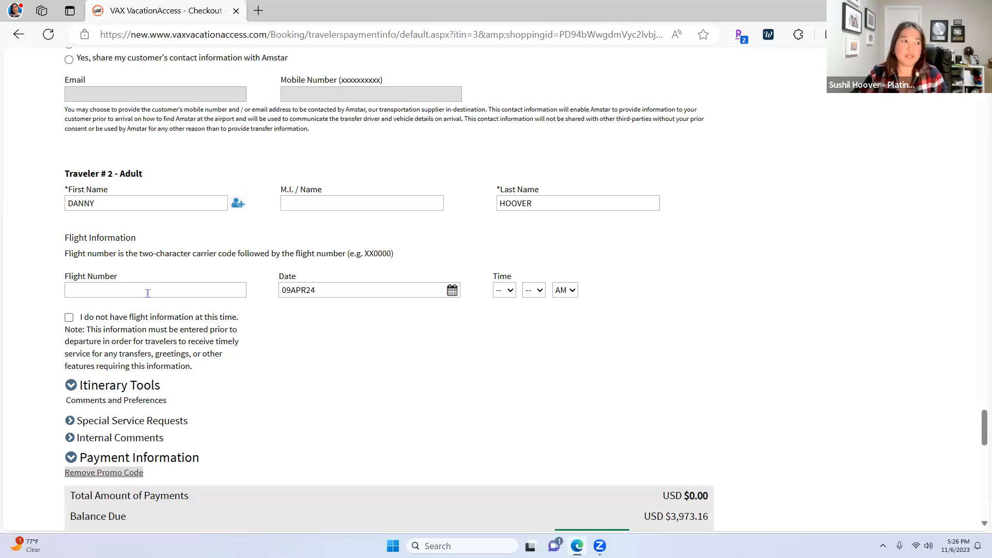
click(67, 318)
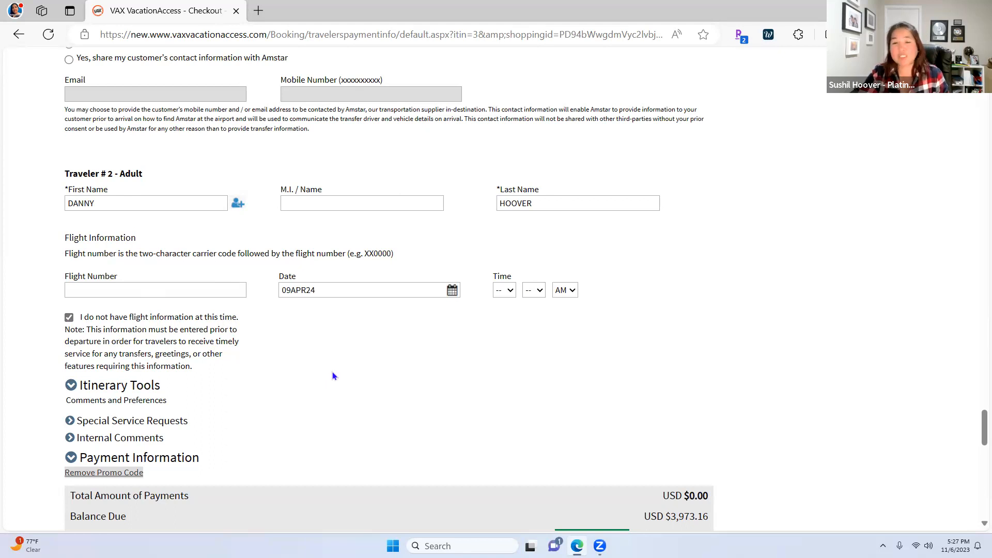
scroll(432, 347, down, 3)
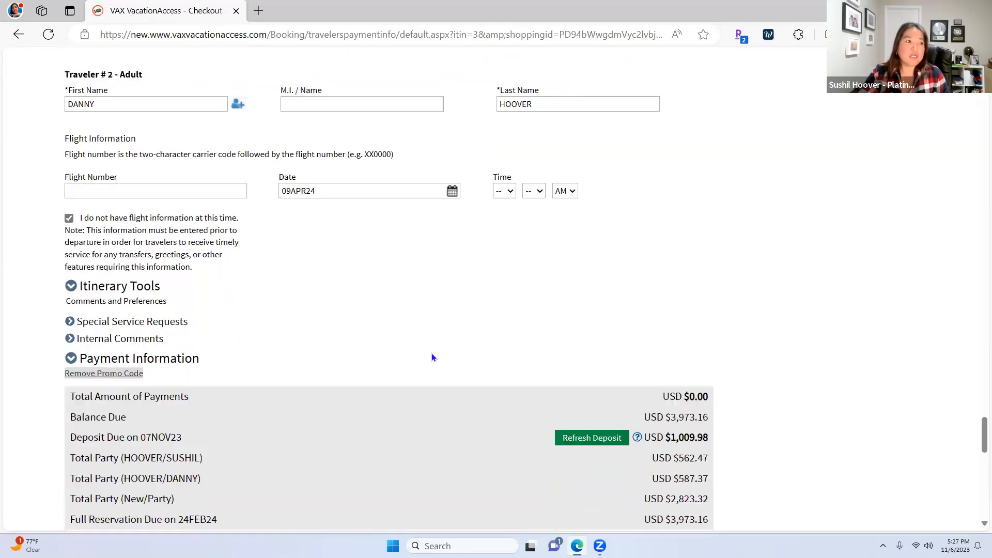
scroll(466, 334, down, 4)
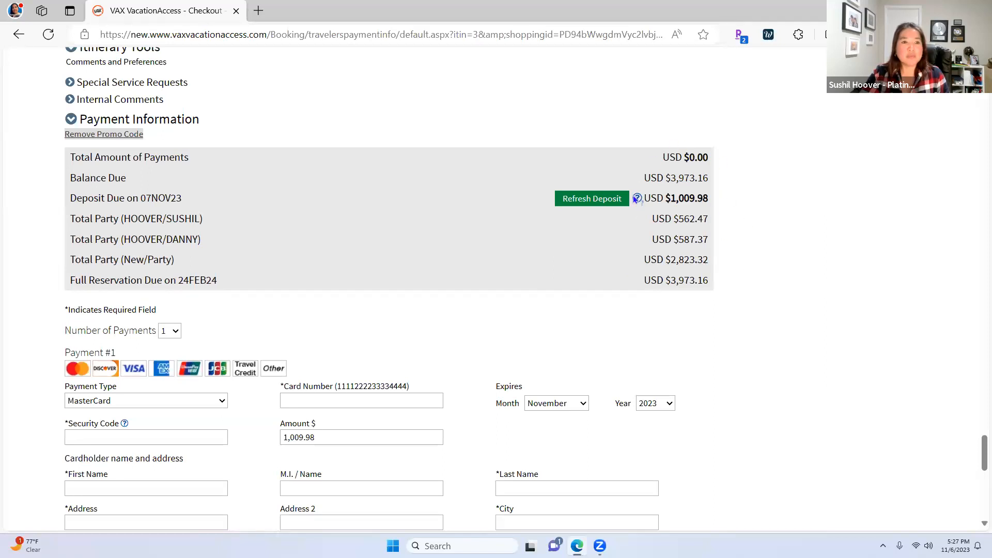
click(585, 201)
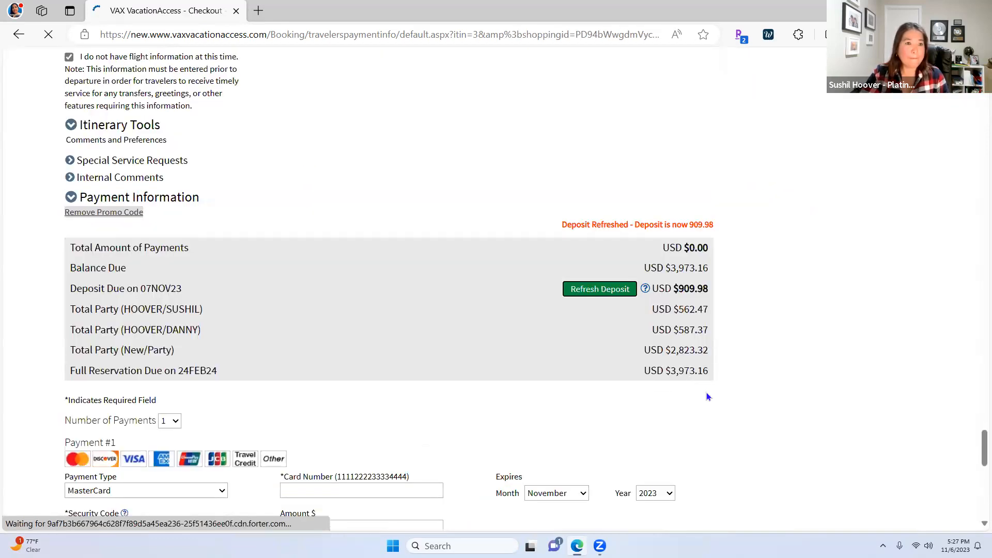
scroll(710, 396, down, 1)
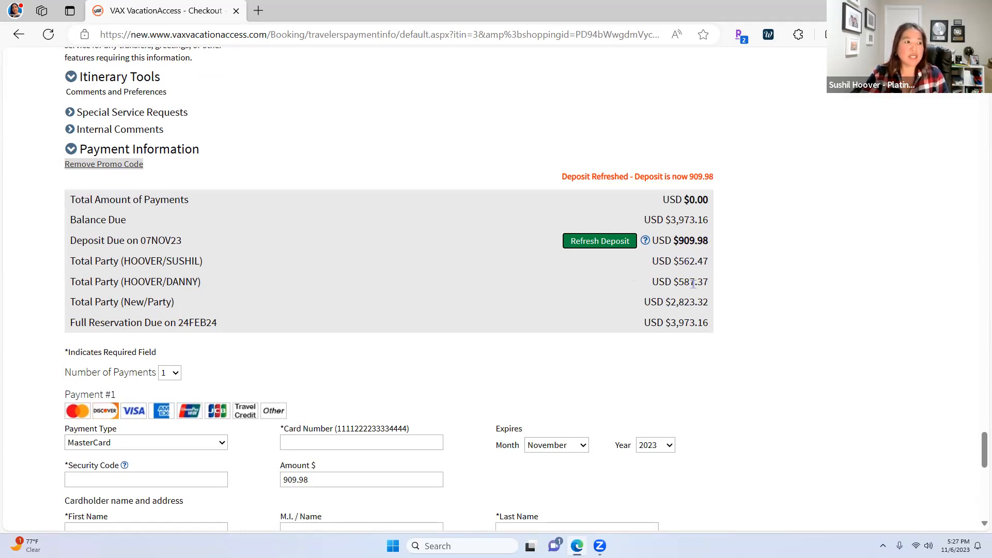
click(681, 303)
double_click(681, 303)
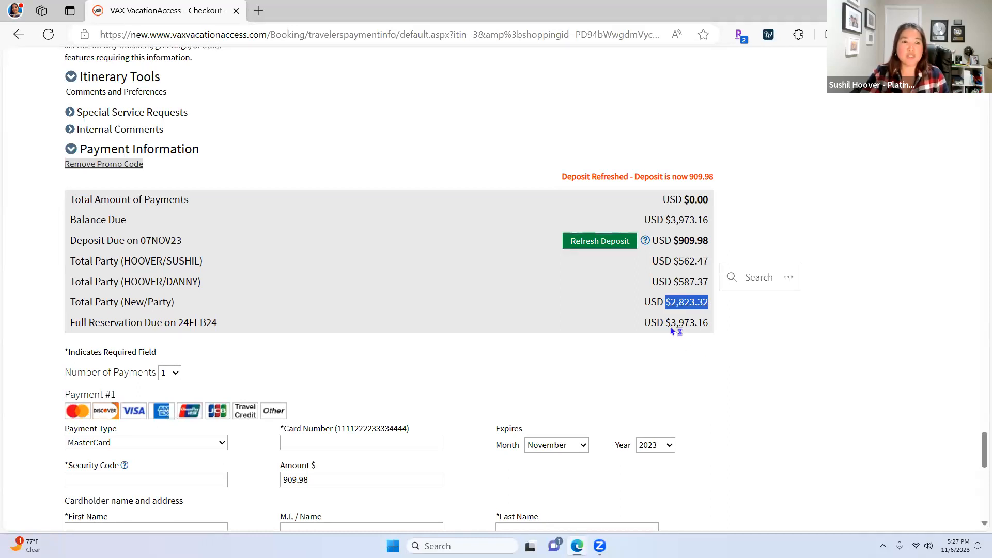
drag(666, 323, 708, 324)
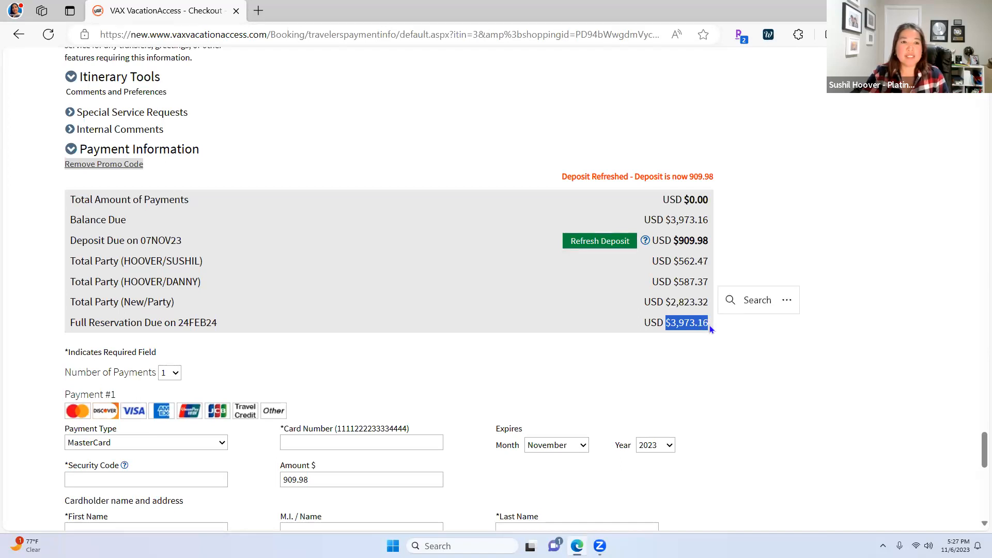
drag(674, 241, 710, 242)
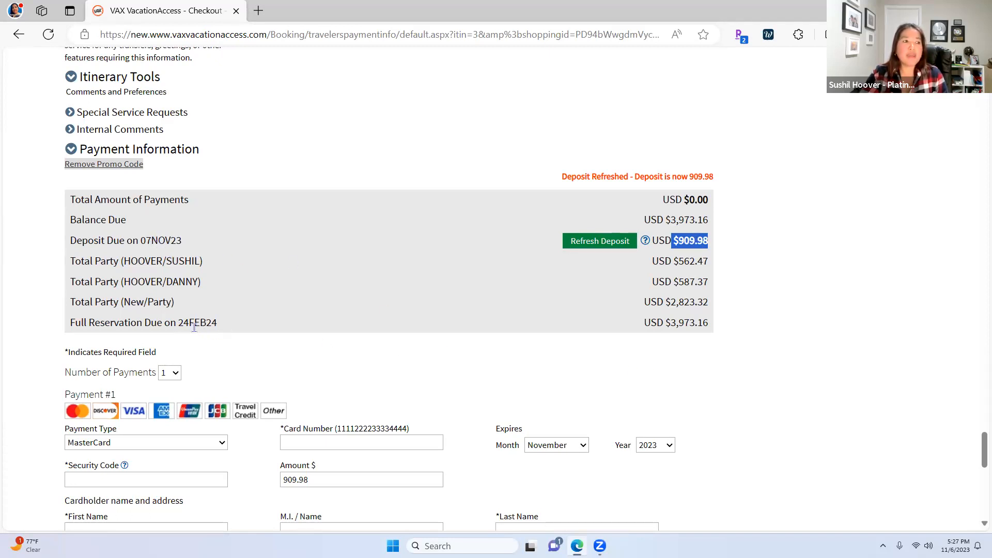
click(176, 323)
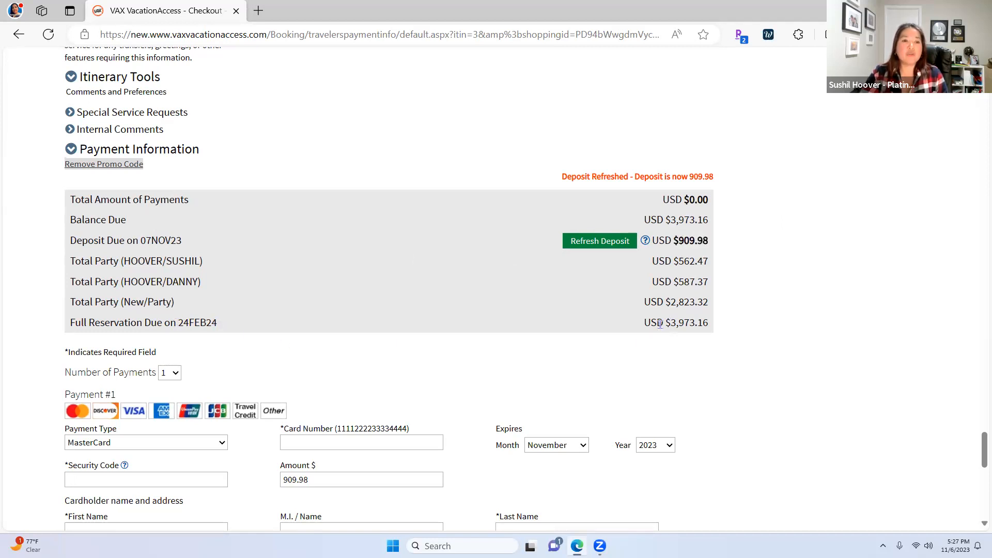
drag(672, 324, 711, 324)
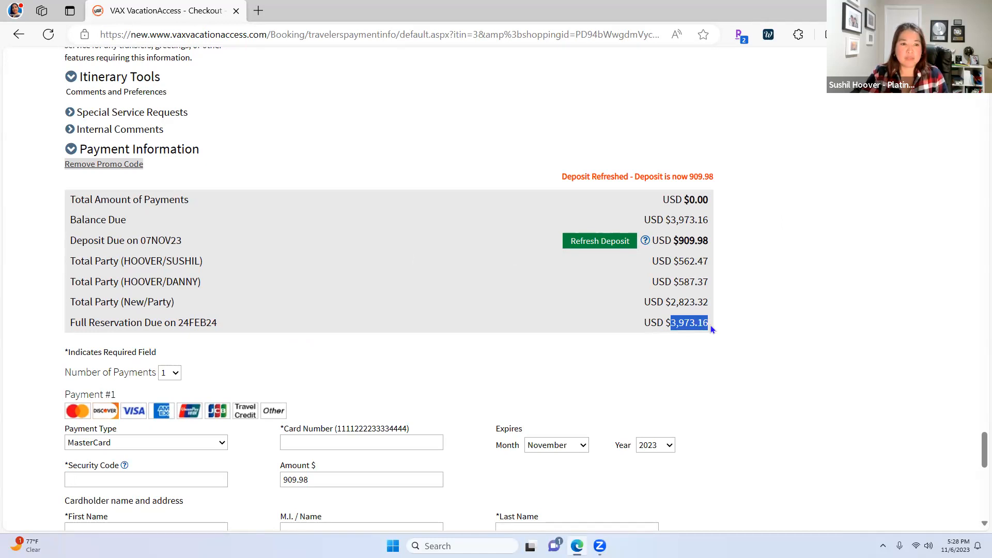
scroll(669, 402, down, 1)
scroll(669, 401, down, 4)
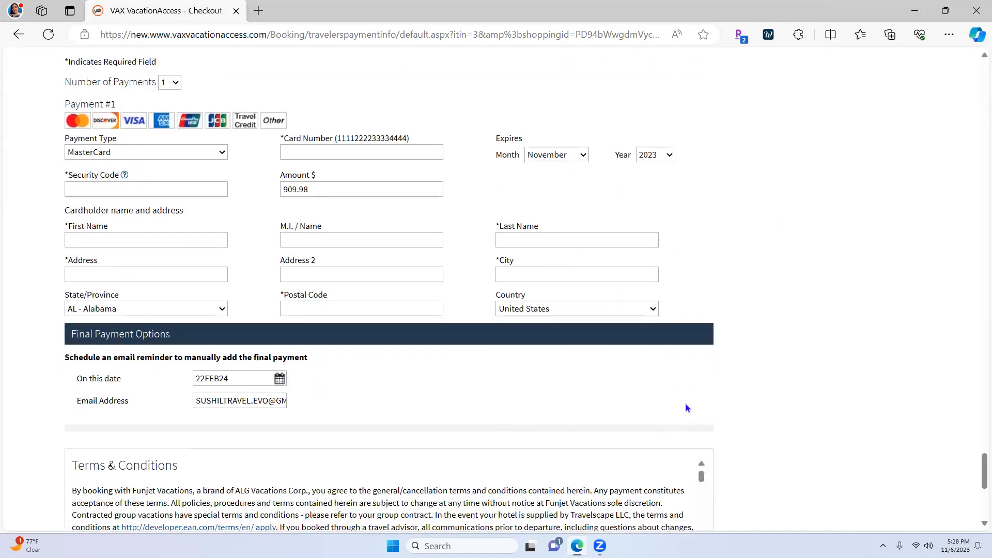
Accept the Terms & Conditions and confirm the passengers to book the Breathless Cancun stay
scroll(686, 403, up, 10)
scroll(675, 400, up, 12)
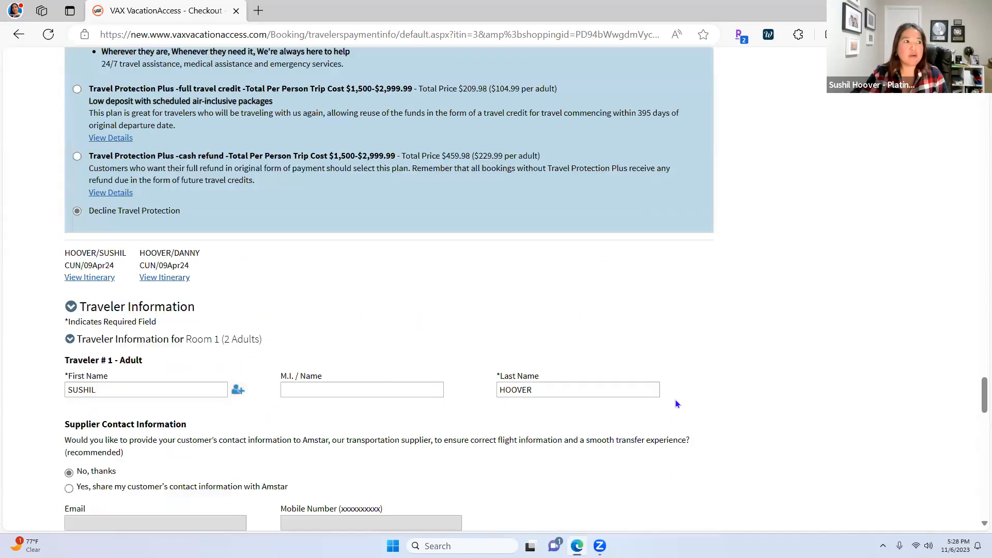
scroll(674, 400, down, 3)
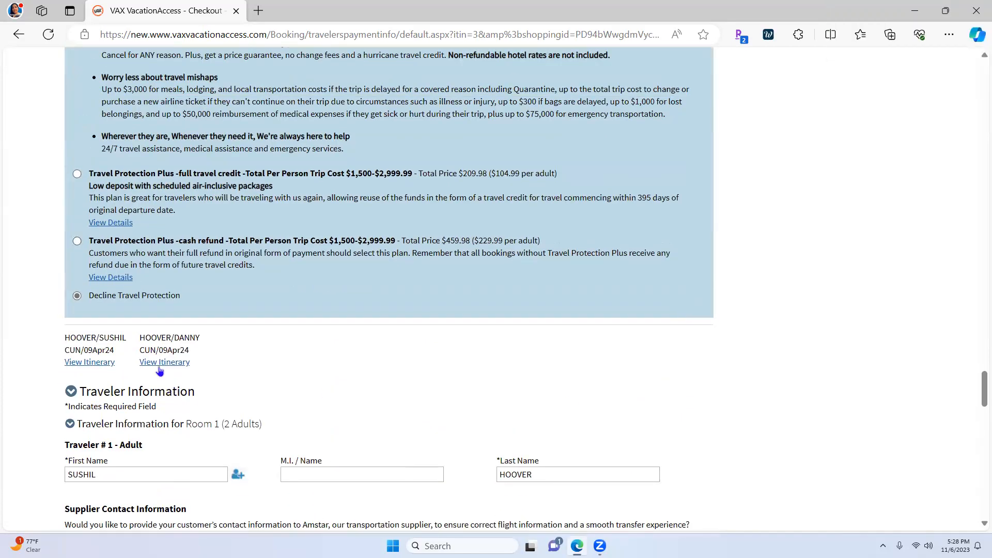
scroll(767, 495, down, 6)
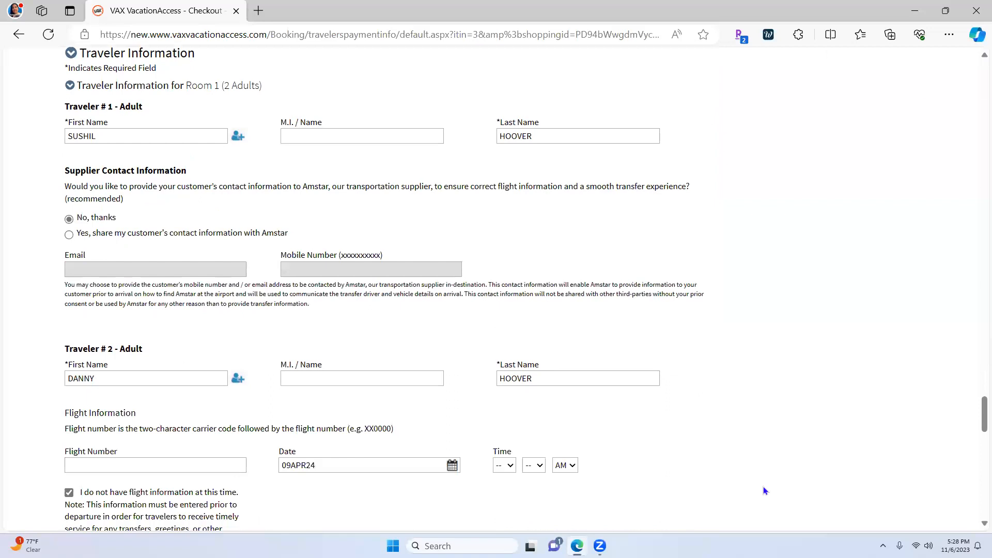
scroll(765, 488, down, 4)
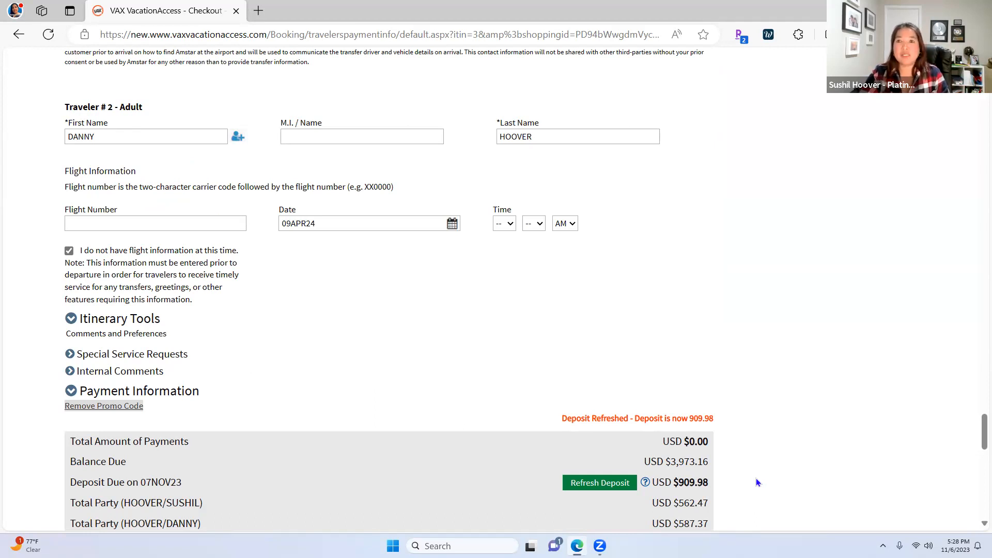
scroll(755, 482, down, 7)
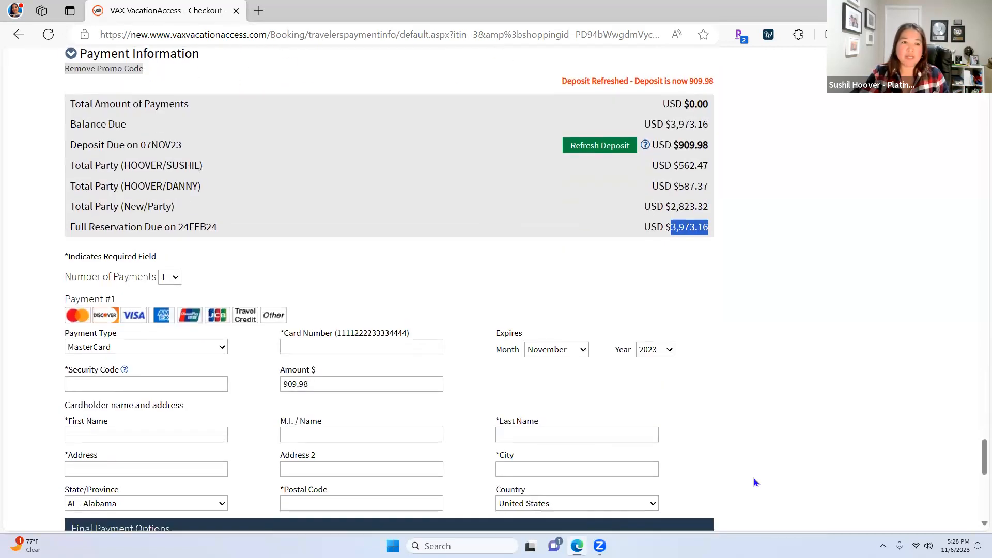
scroll(748, 478, down, 10)
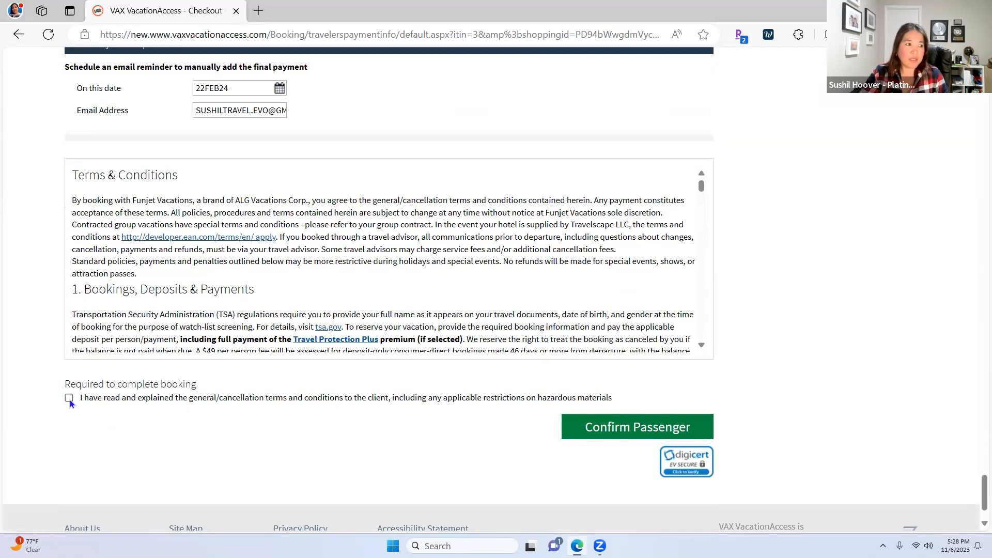
click(68, 399)
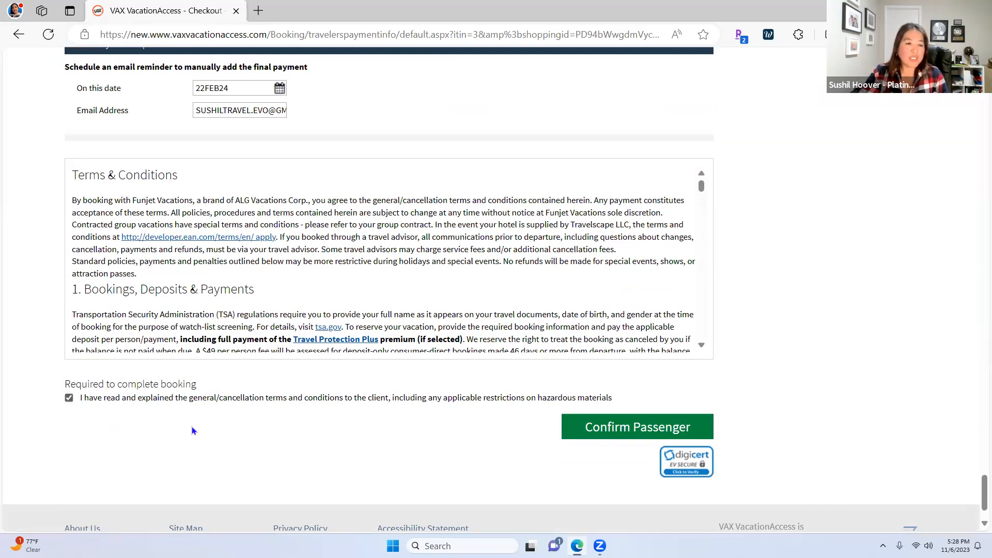
click(634, 433)
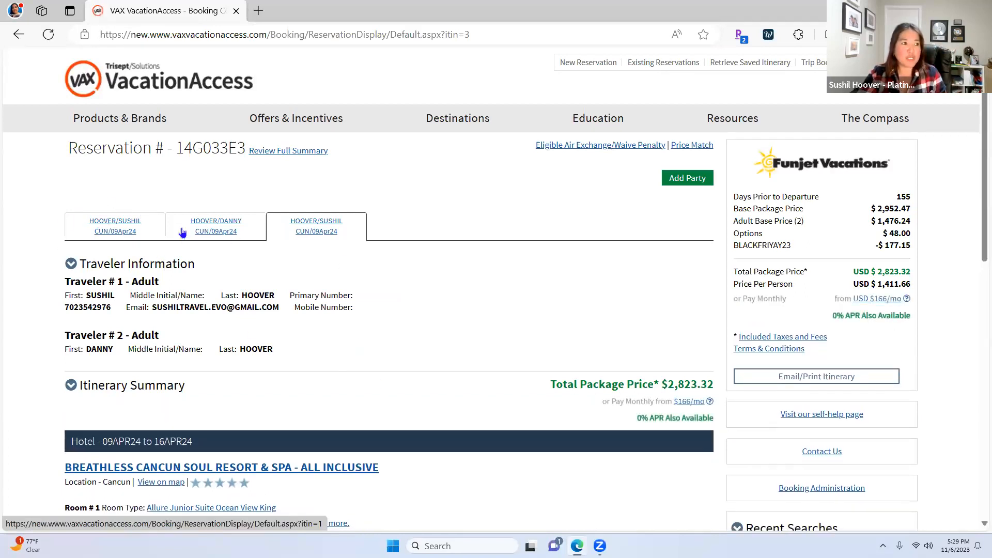
Open the first party's tab and review its flights, Travel Protection and $562.47 total
click(148, 232)
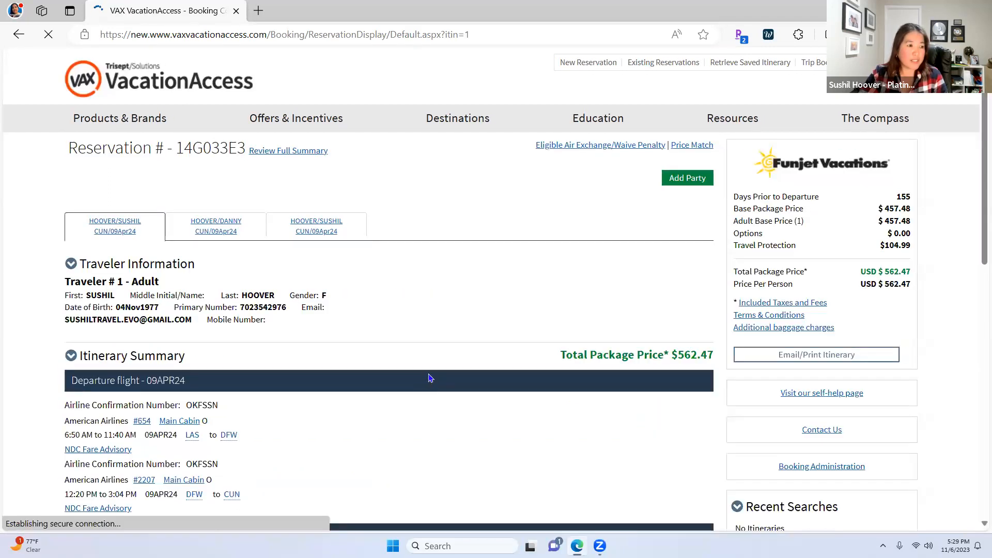
scroll(452, 384, down, 3)
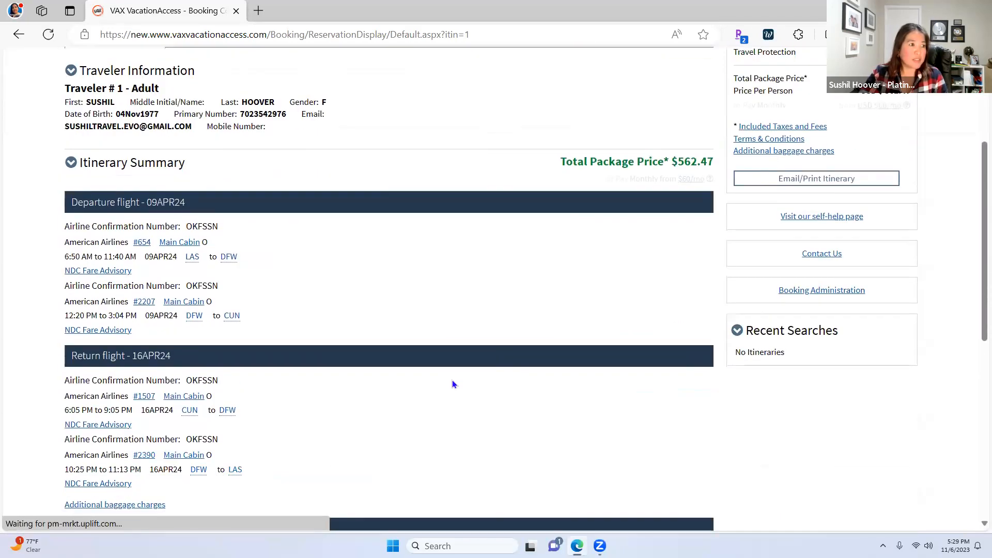
scroll(452, 385, down, 3)
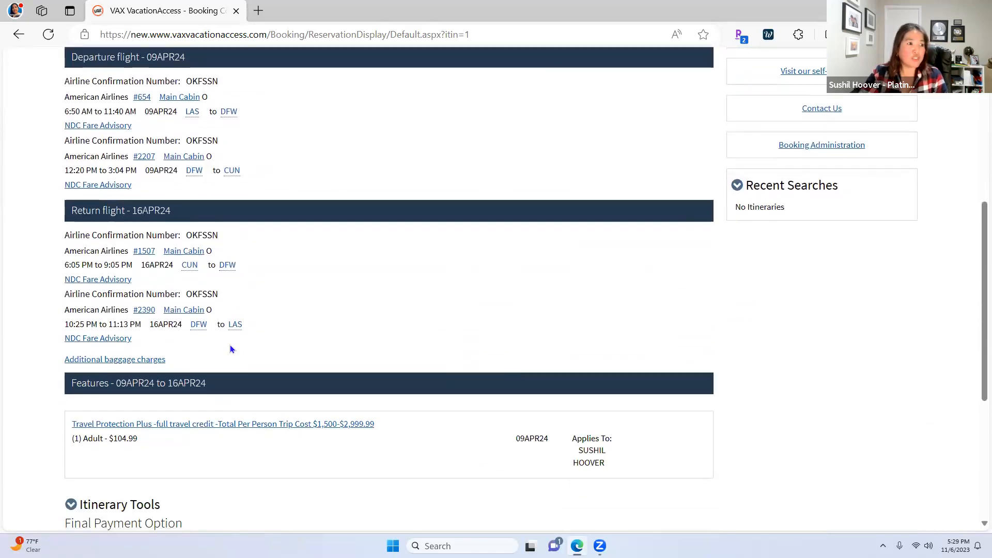
scroll(565, 411, down, 5)
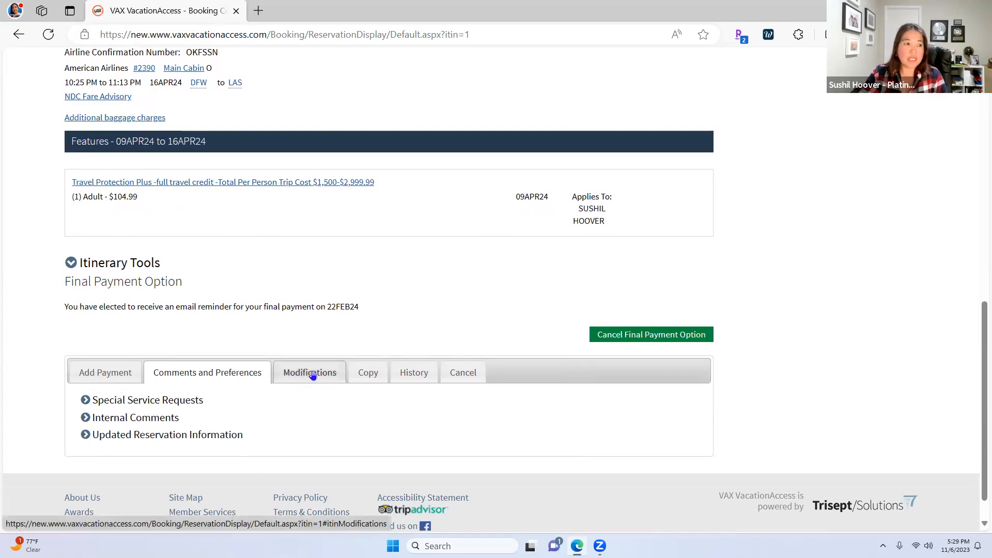
scroll(263, 379, up, 3)
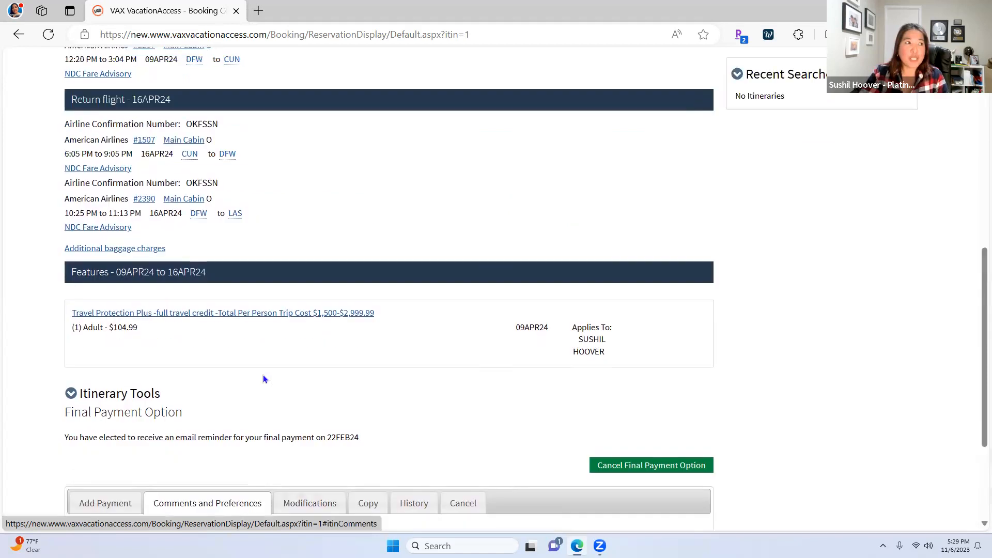
scroll(263, 380, up, 6)
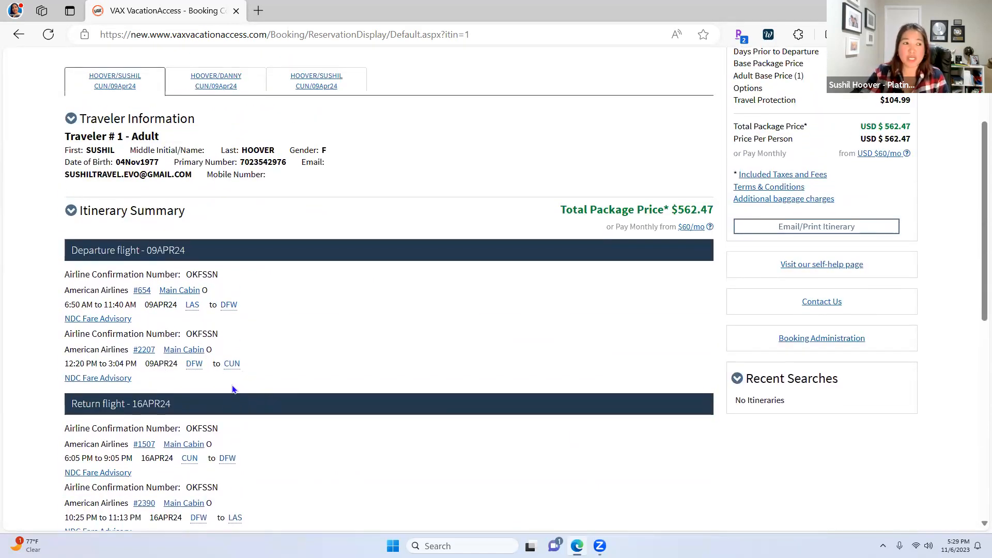
scroll(237, 382, down, 3)
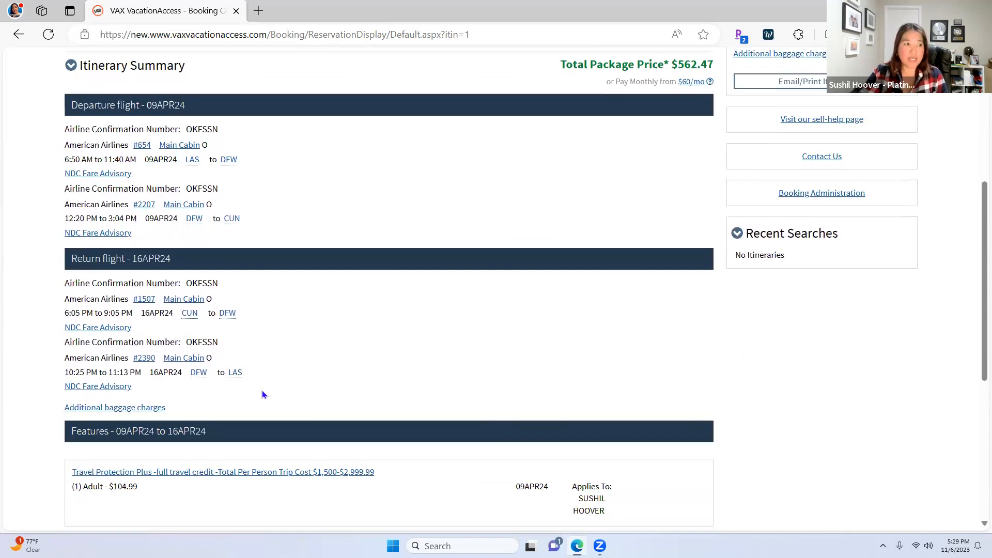
scroll(263, 395, down, 3)
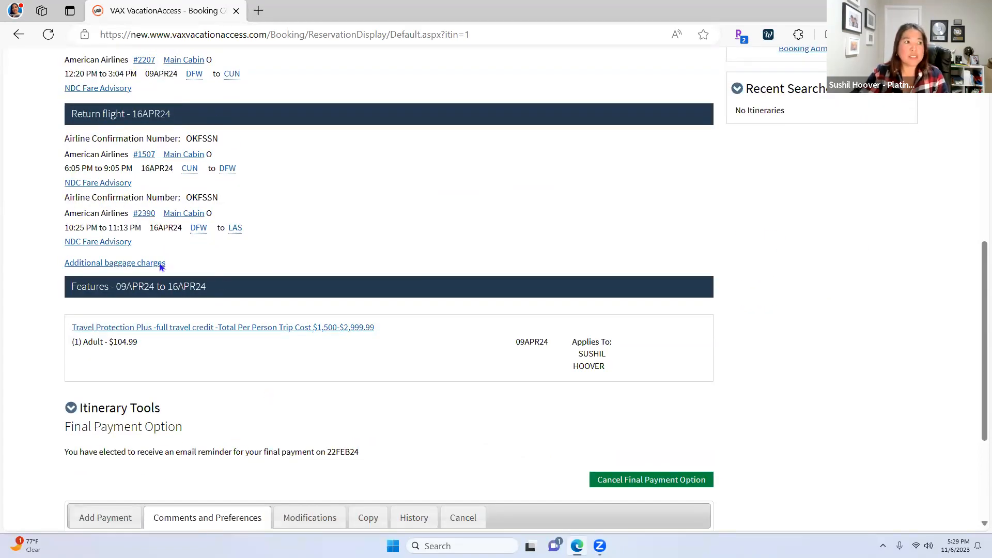
scroll(158, 221, up, 1)
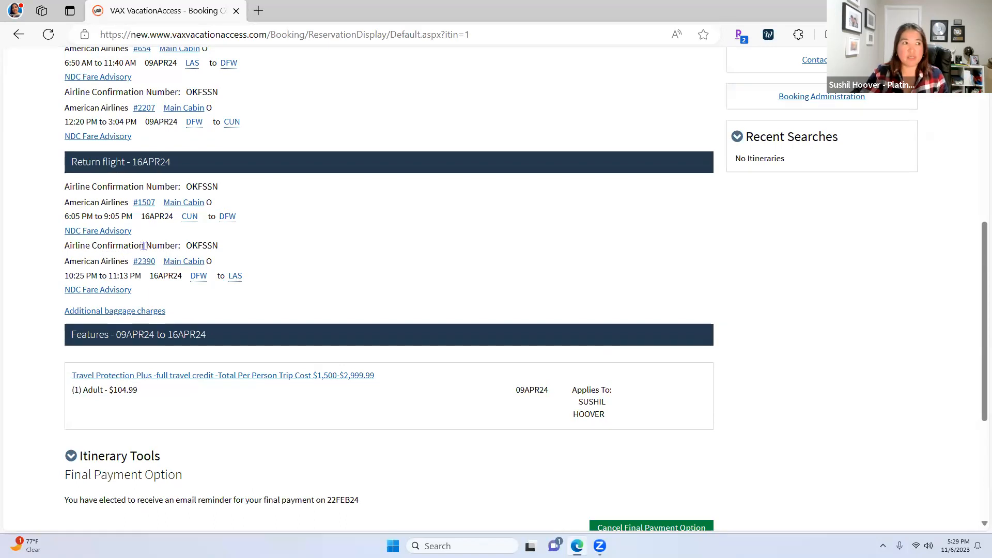
scroll(197, 260, down, 3)
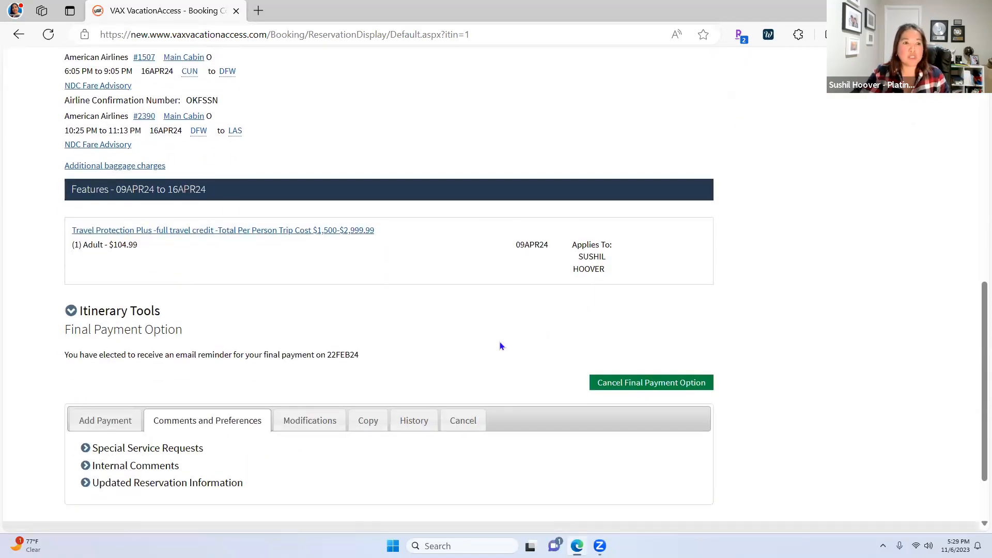
scroll(129, 201, up, 1)
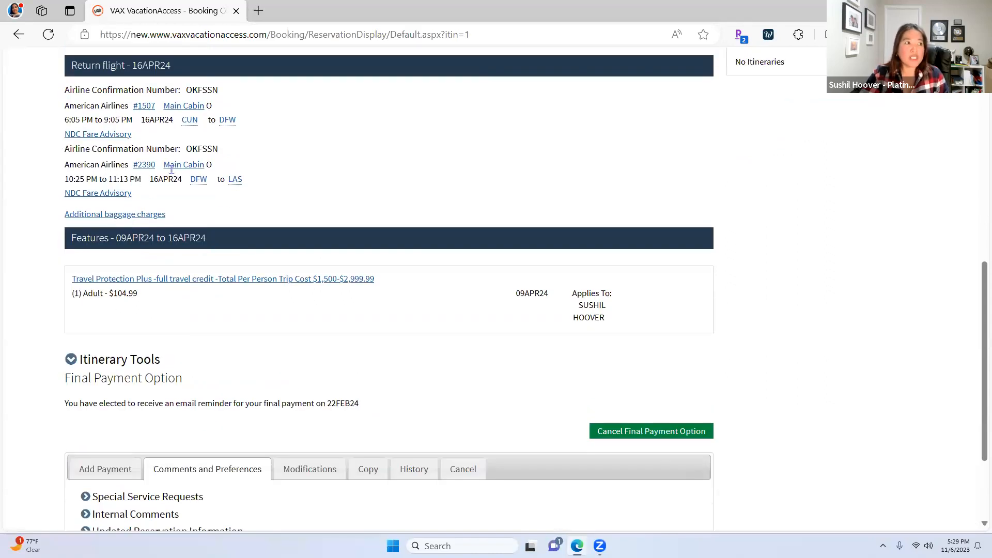
scroll(301, 467, down, 1)
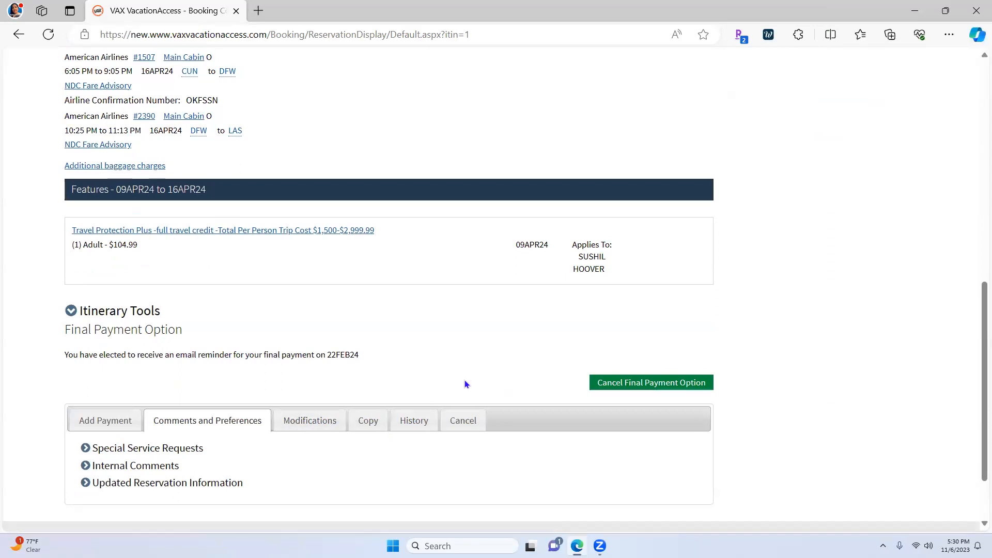
scroll(445, 374, up, 2)
scroll(589, 412, up, 9)
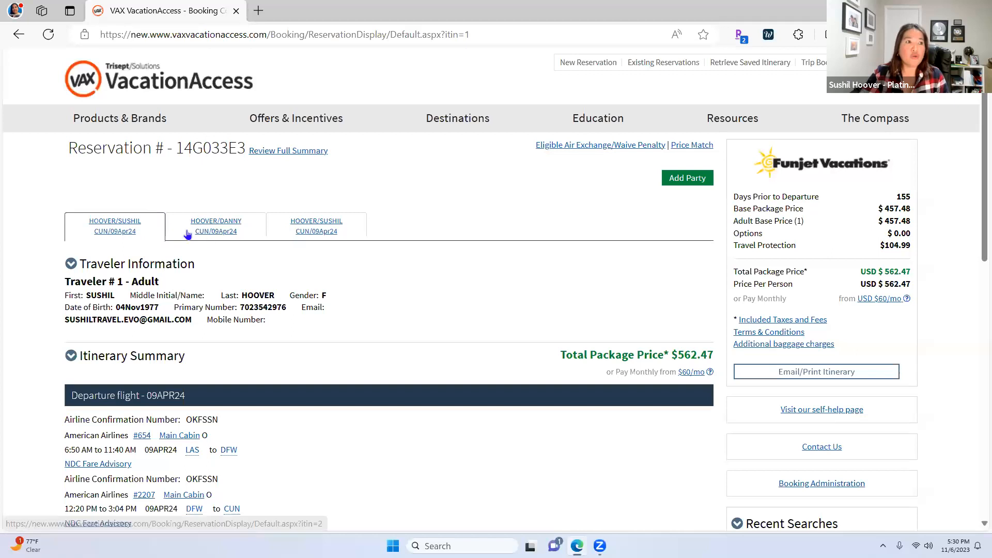
Open the full reservation Summary, show Administrative Information (USD$453.21 total commission), then close it
click(288, 153)
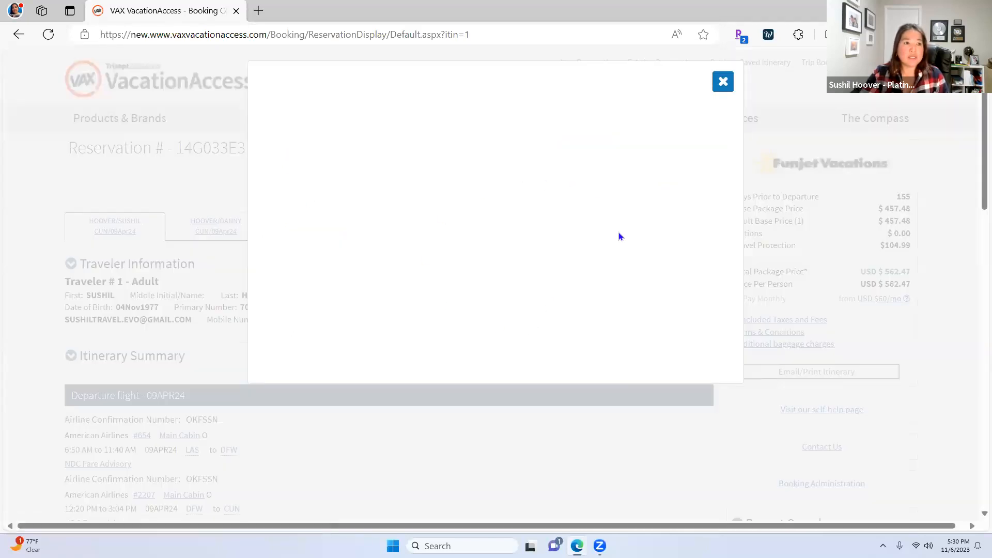
scroll(620, 230, down, 2)
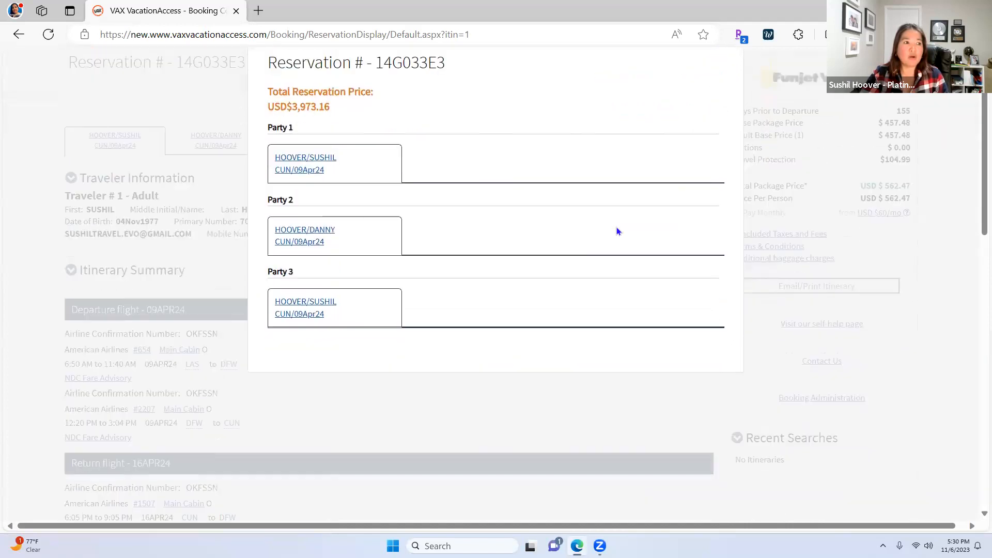
scroll(594, 243, down, 2)
scroll(553, 264, down, 6)
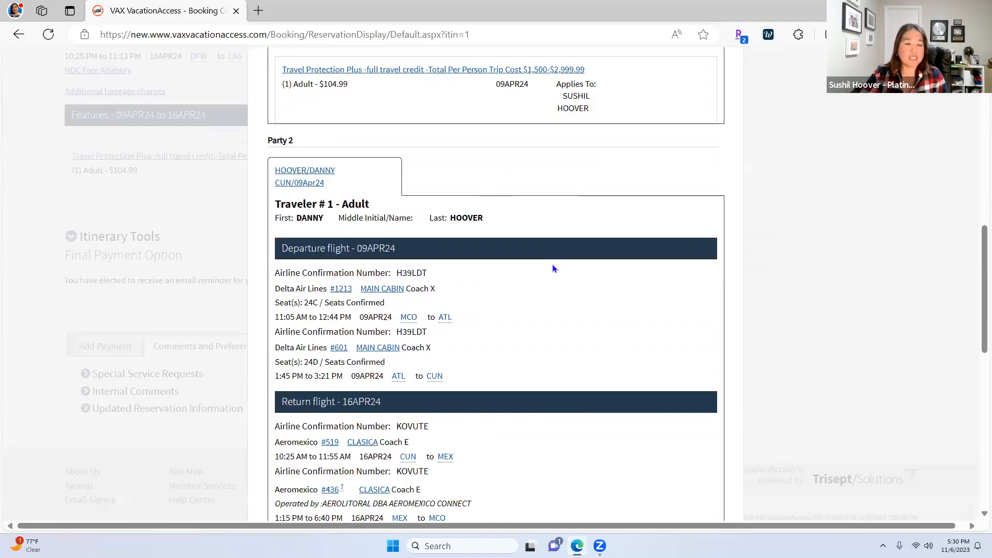
scroll(553, 269, down, 10)
scroll(631, 313, up, 2)
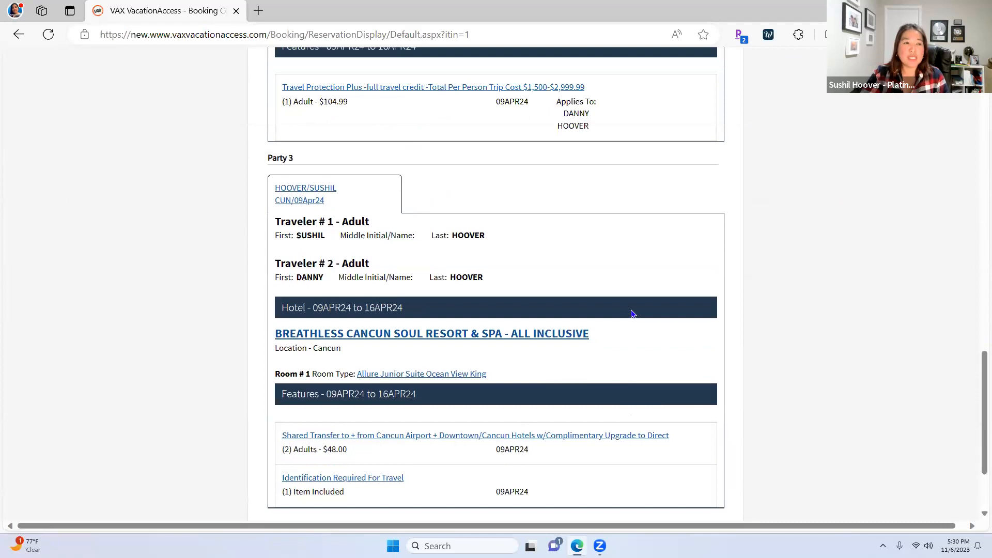
scroll(631, 310, up, 20)
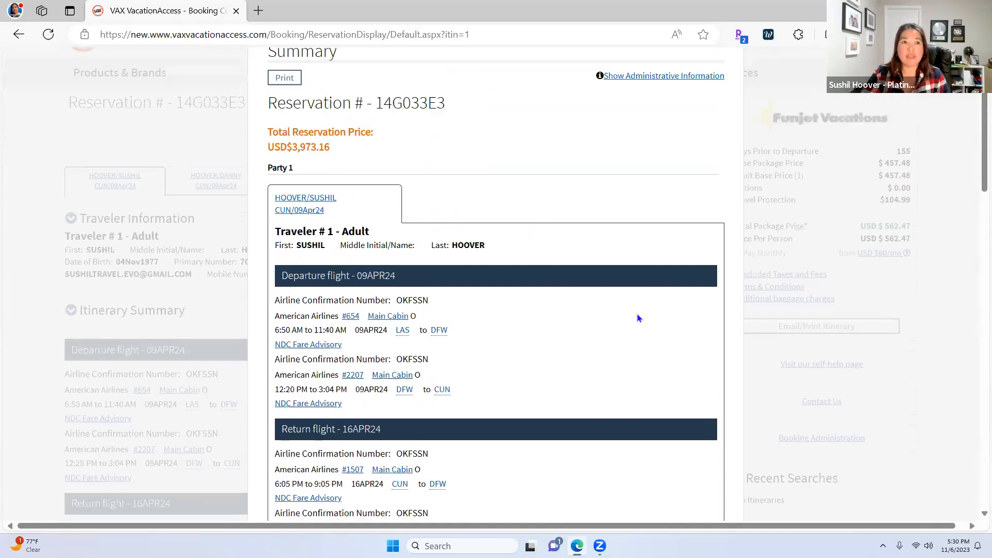
scroll(638, 316, up, 1)
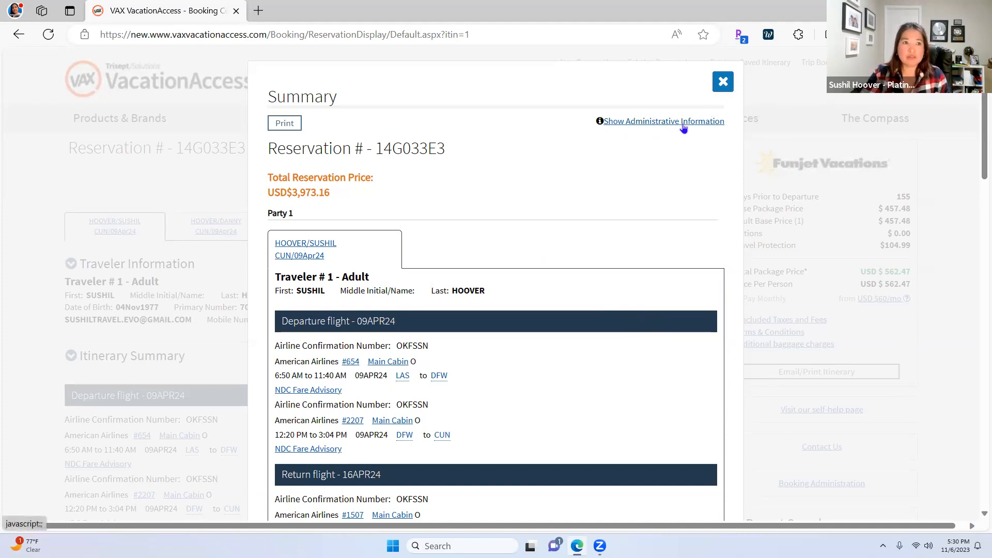
click(654, 127)
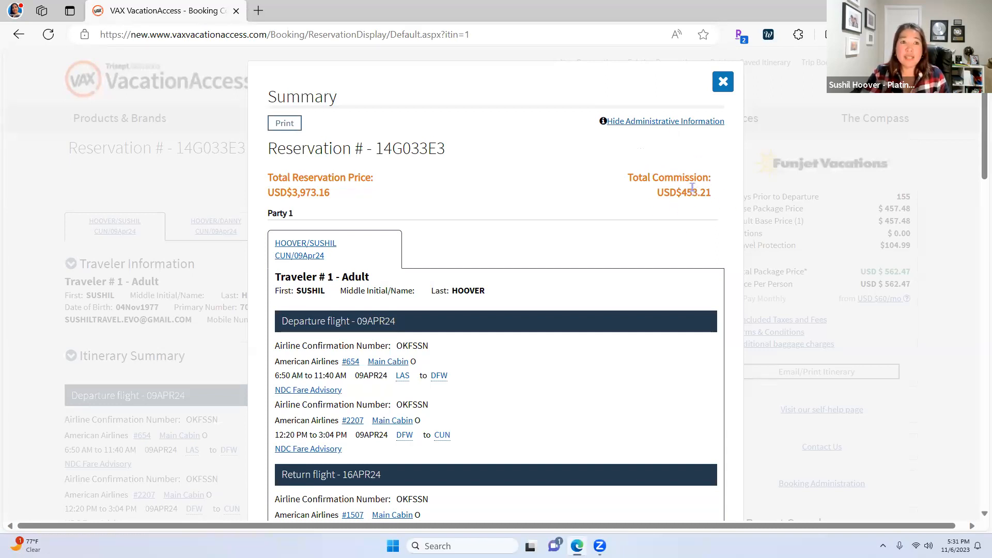
click(723, 82)
scroll(837, 412, down, 2)
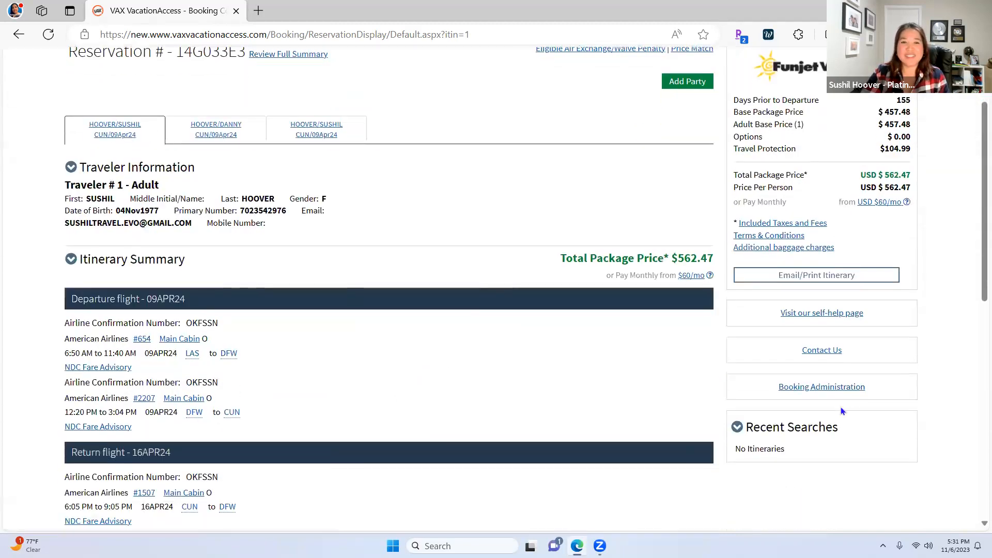
click(806, 389)
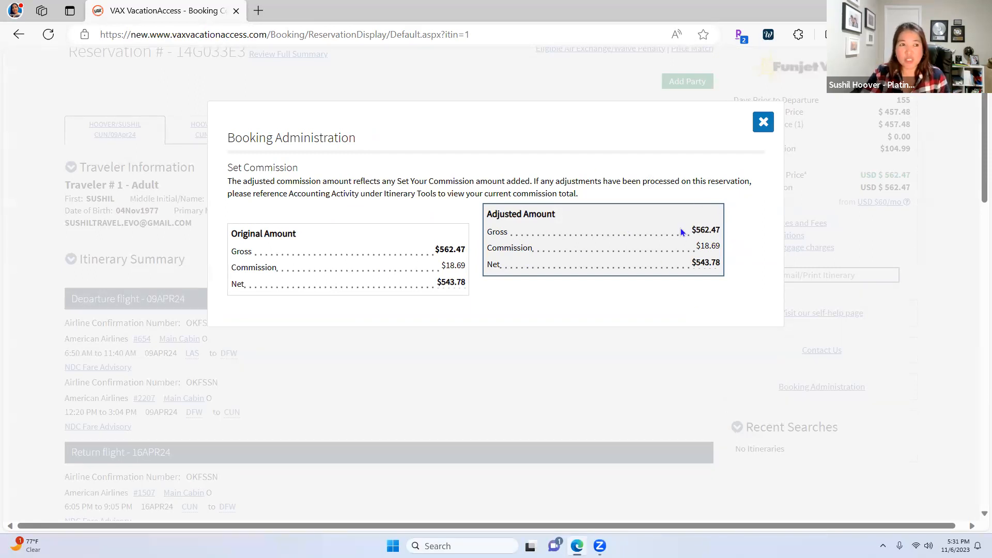
click(765, 124)
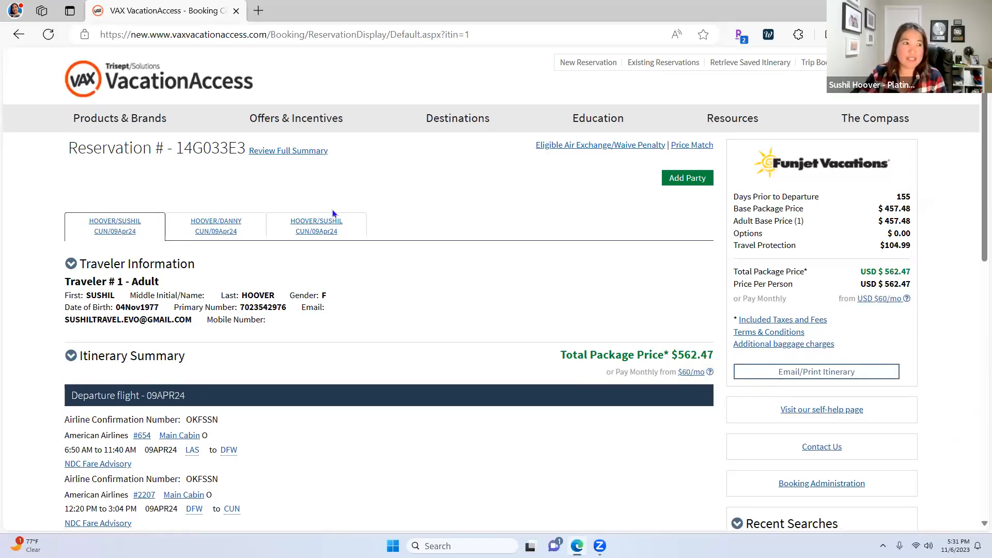
Open the third party's tab and review its Breathless Cancun stay, 09APR24–16APR24, $2,823.32
click(352, 236)
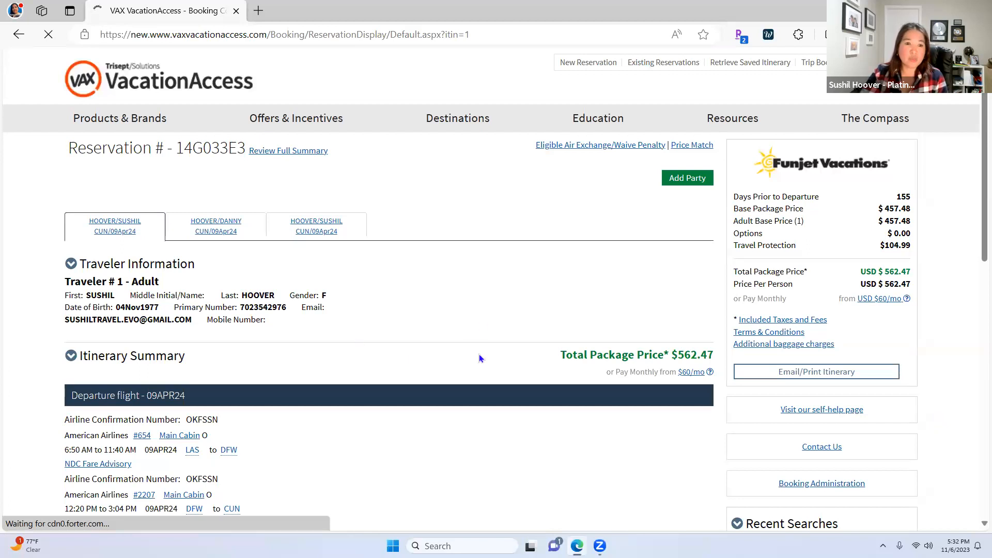
scroll(951, 514, down, 2)
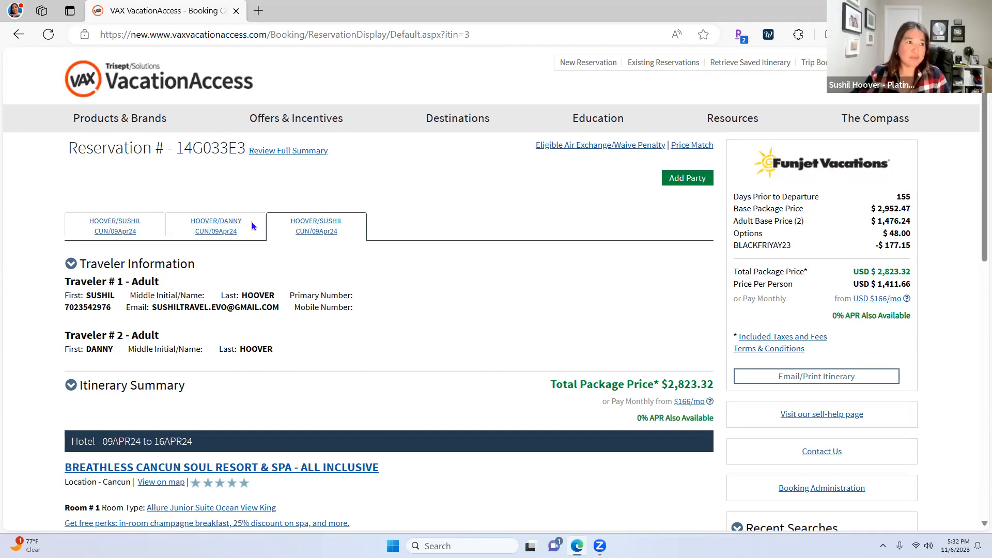
scroll(386, 367, down, 2)
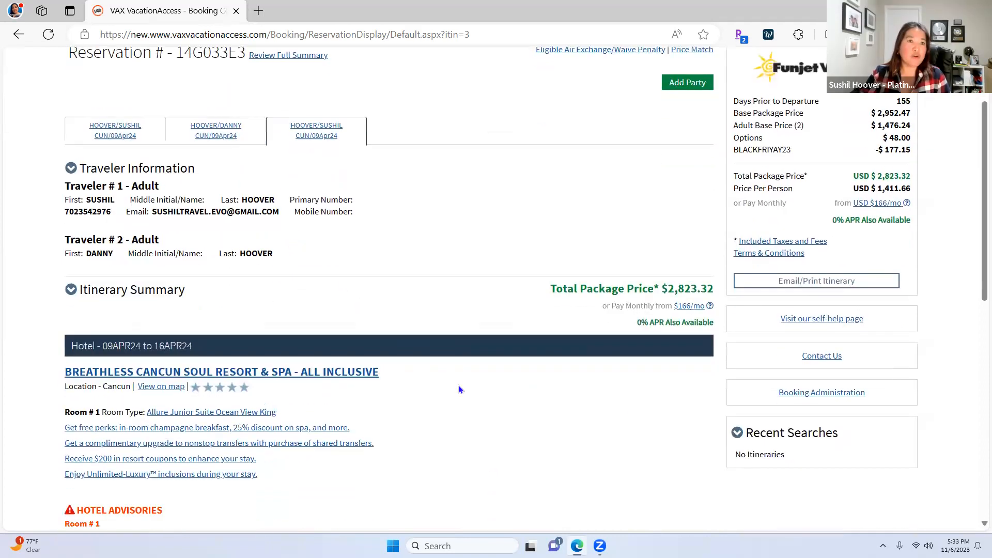
scroll(457, 385, up, 2)
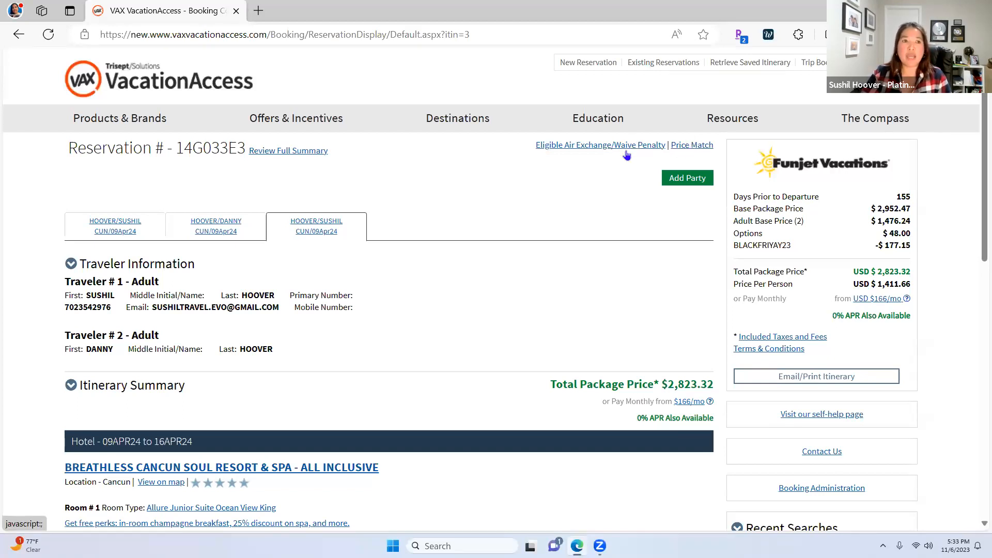
scroll(367, 351, down, 1)
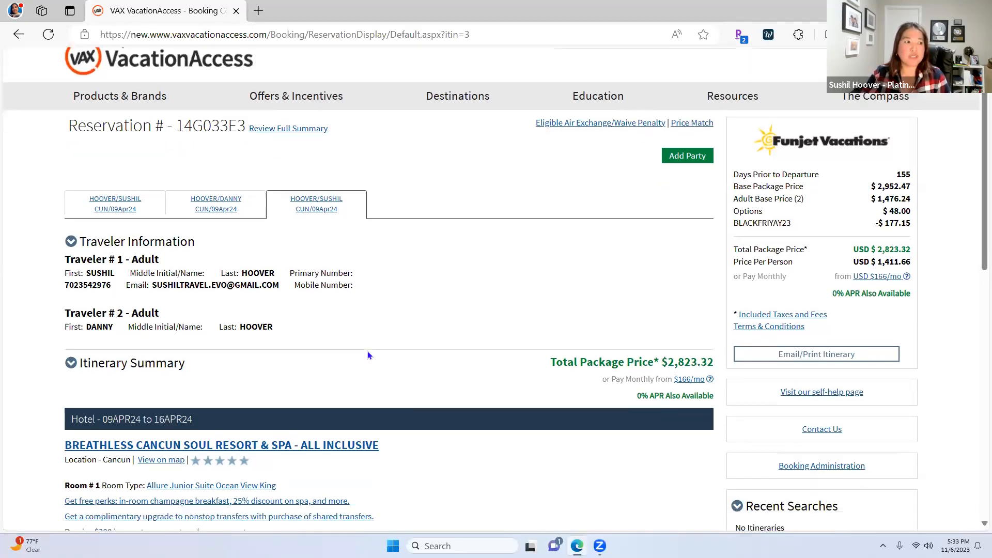
scroll(395, 366, down, 2)
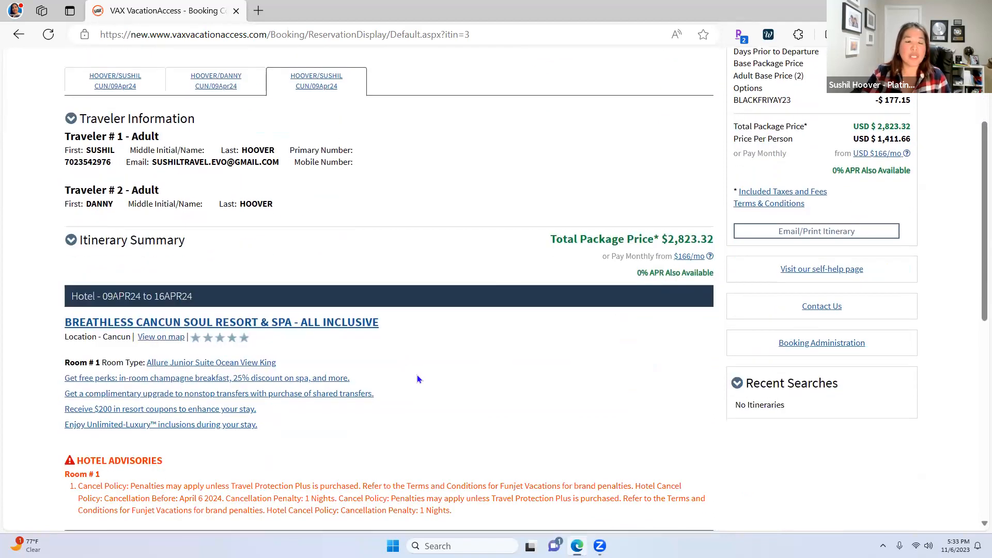
scroll(417, 374, up, 3)
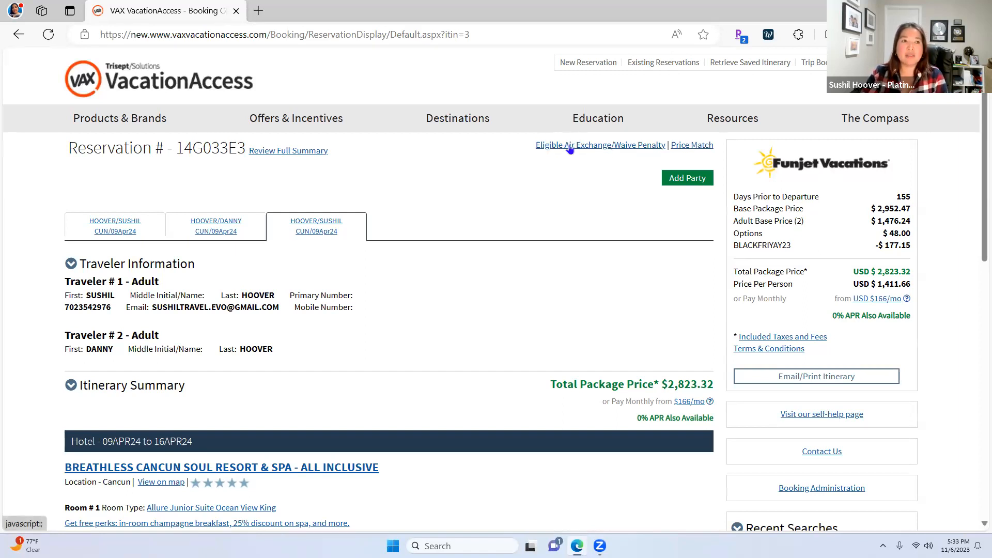
scroll(554, 360, down, 1)
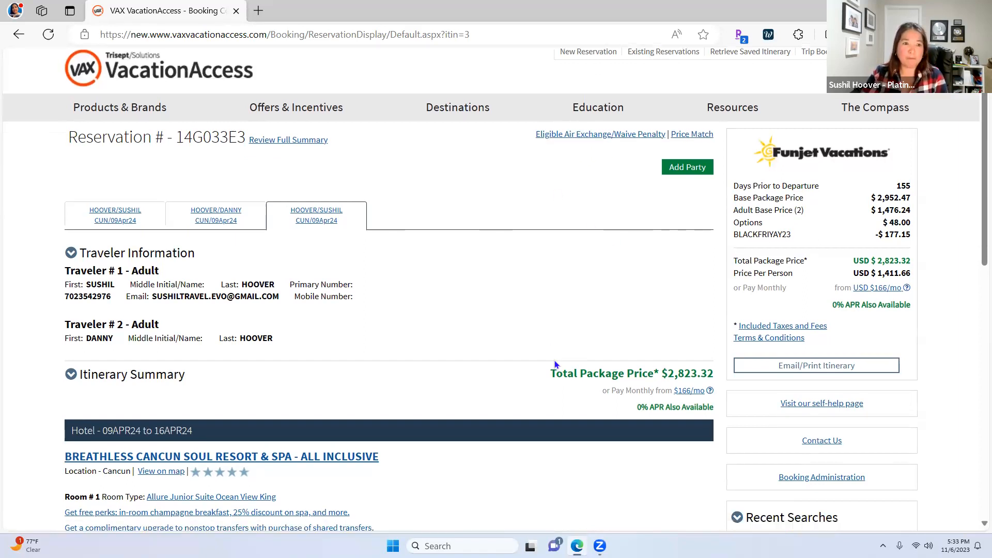
scroll(554, 361, down, 8)
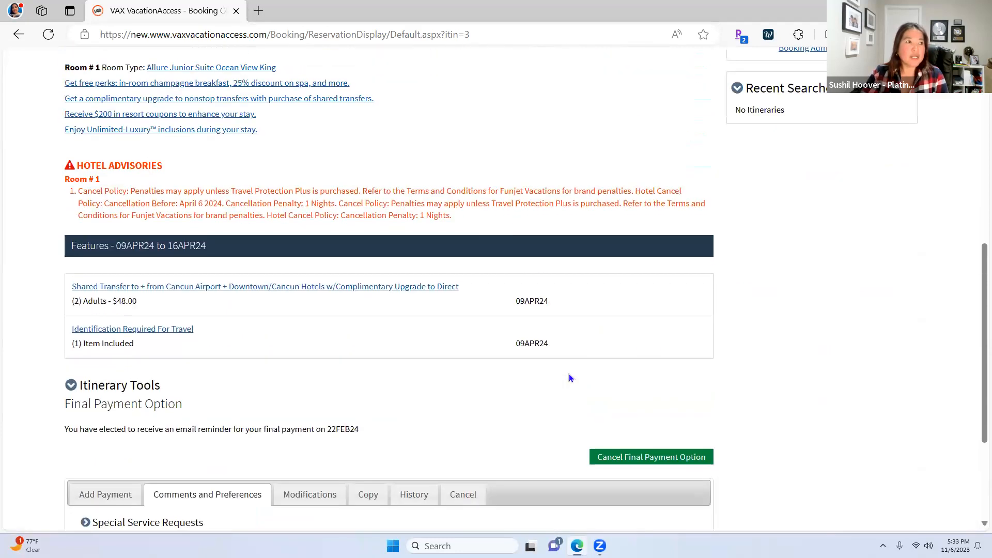
scroll(569, 375, up, 1)
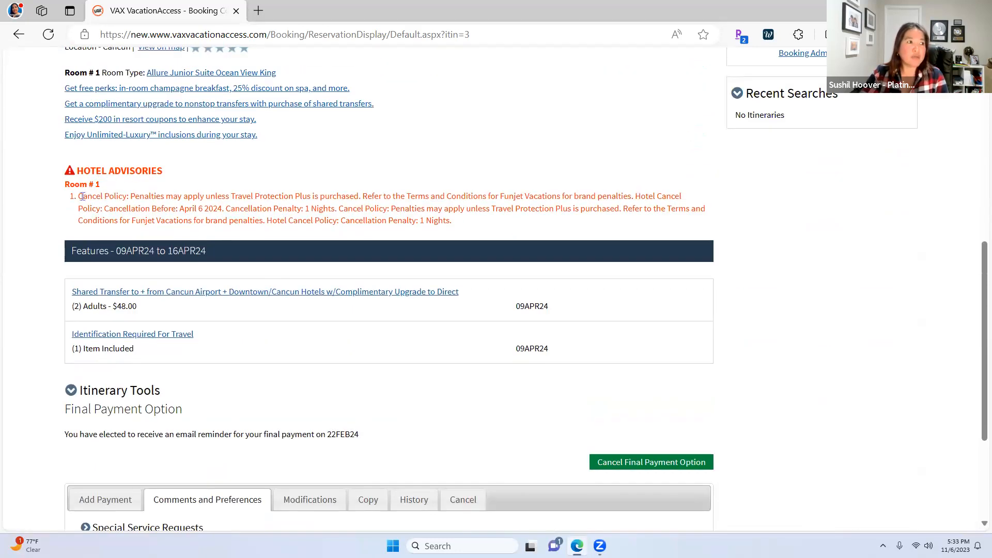
drag(79, 197, 254, 196)
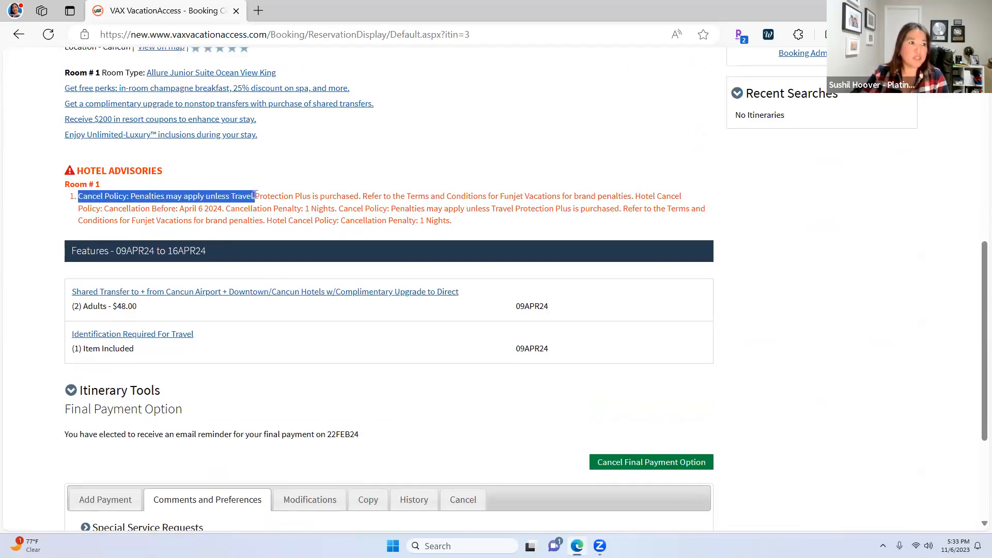
click(257, 198)
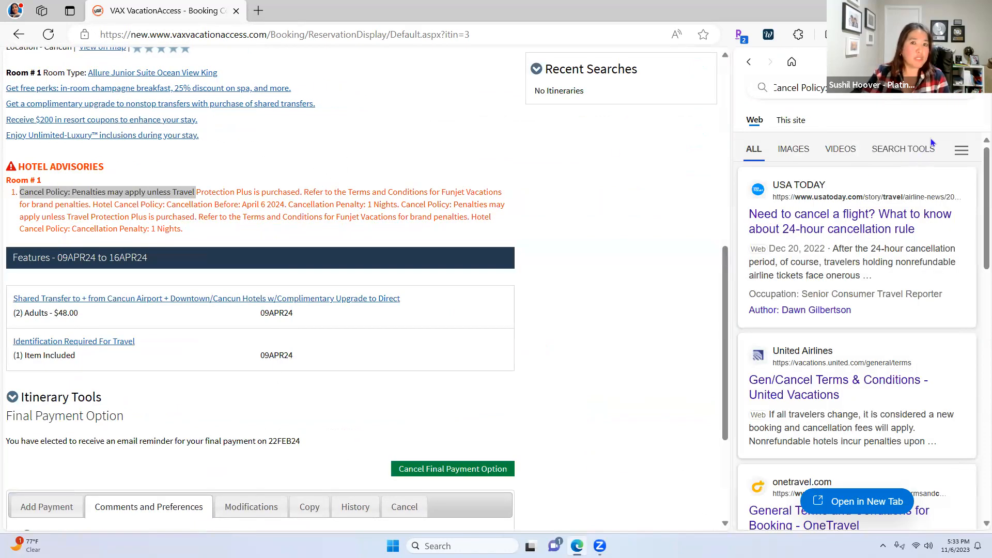
click(974, 61)
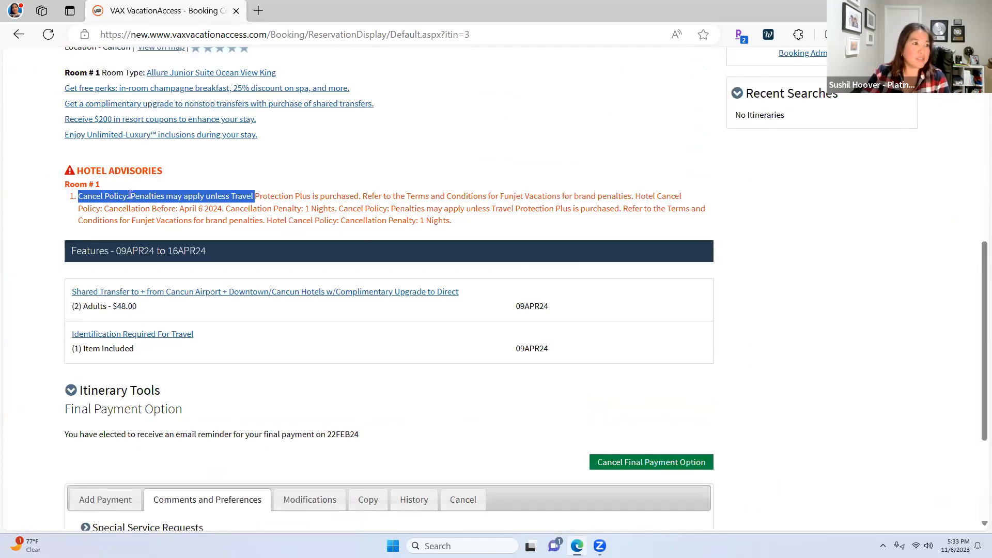
click(336, 169)
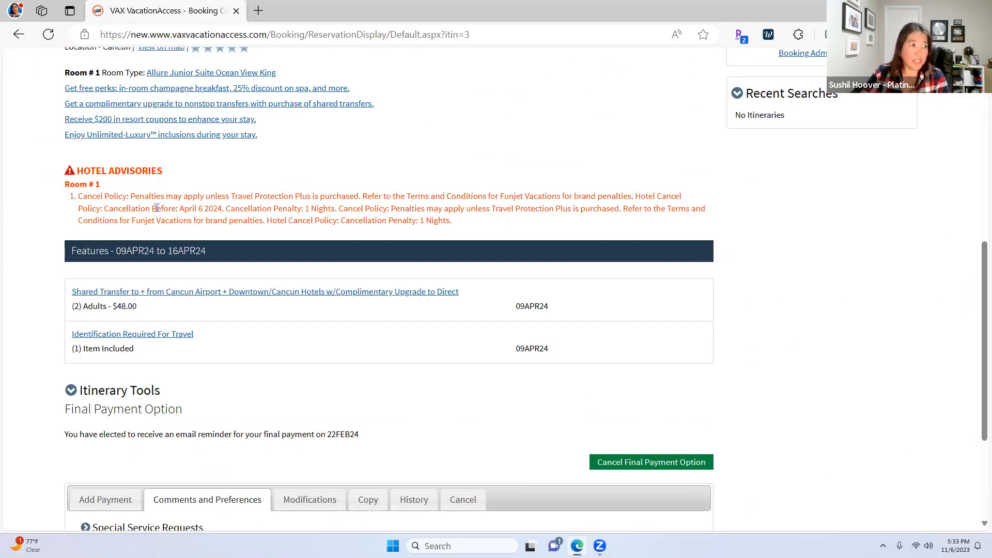
drag(180, 208, 224, 212)
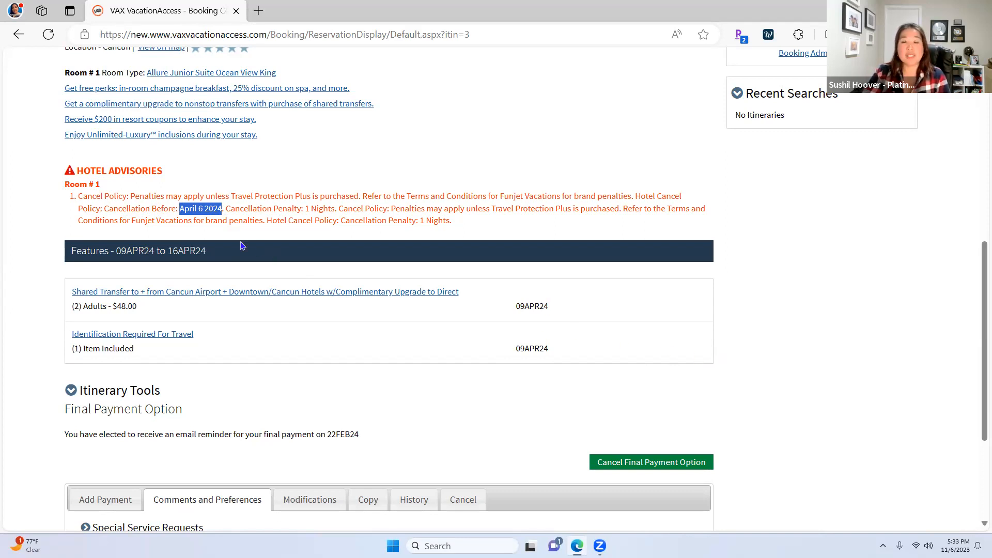
scroll(268, 328, up, 8)
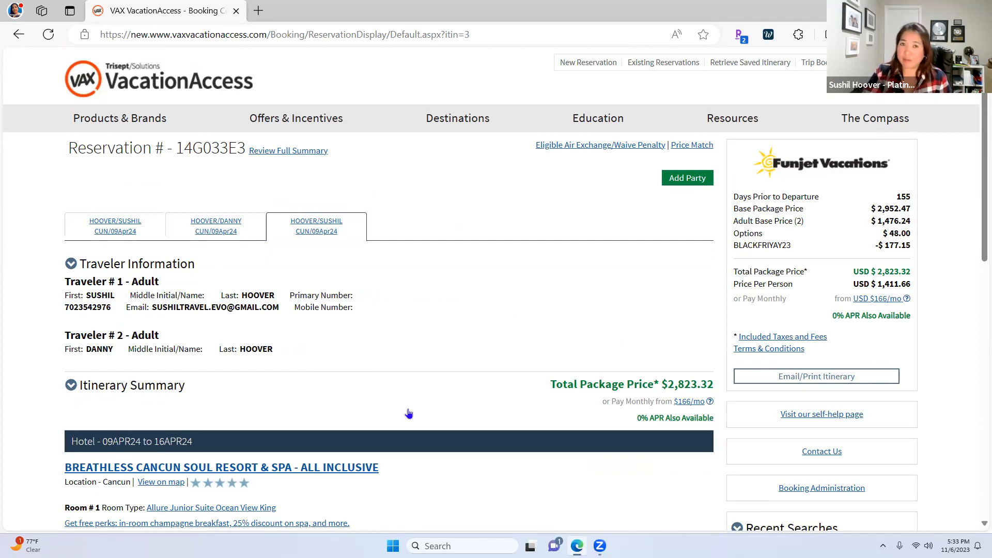
scroll(403, 421, down, 1)
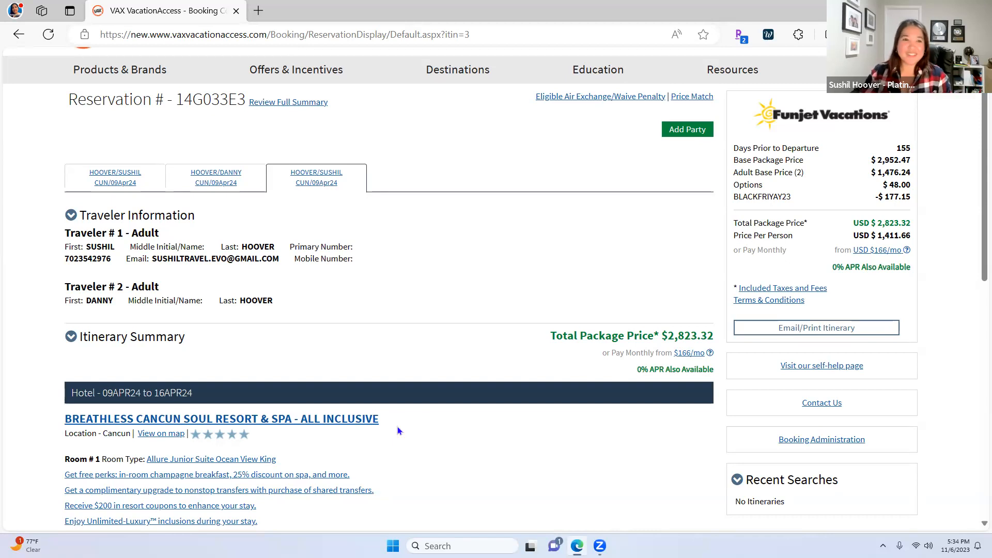
scroll(543, 496, down, 1)
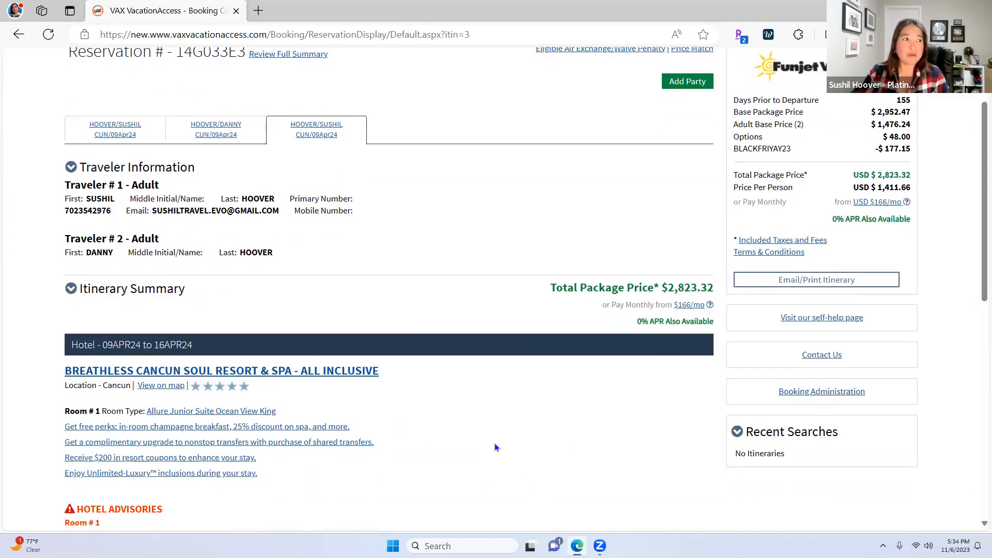
scroll(467, 420, up, 1)
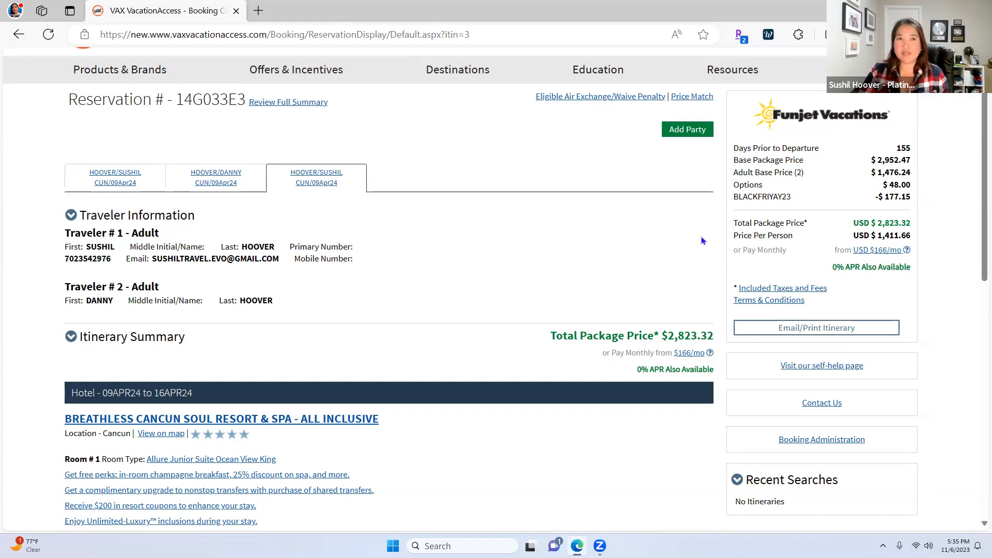
Check Booking Administration: $2,823.32 gross, $408.46 commission, $2,414.86 net, then close it
click(820, 442)
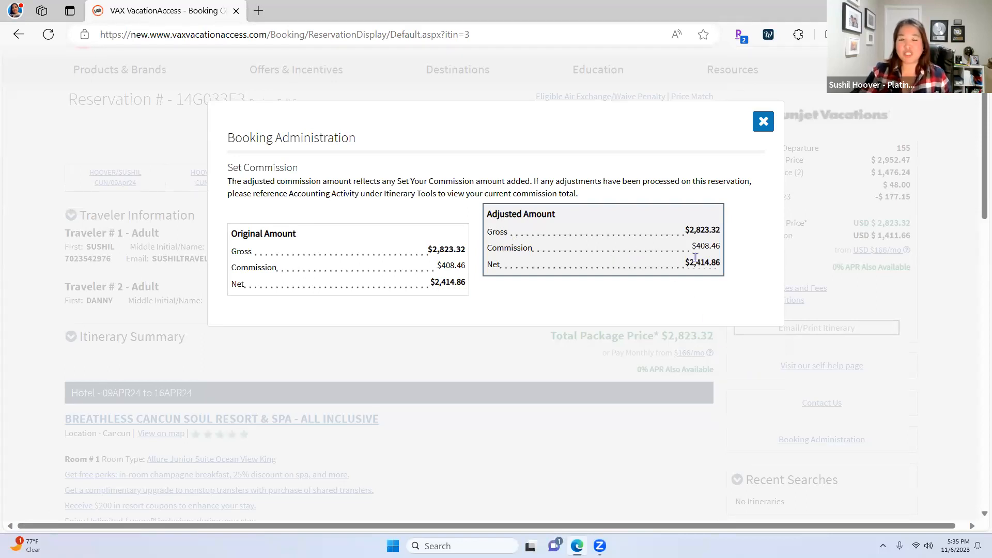
click(762, 122)
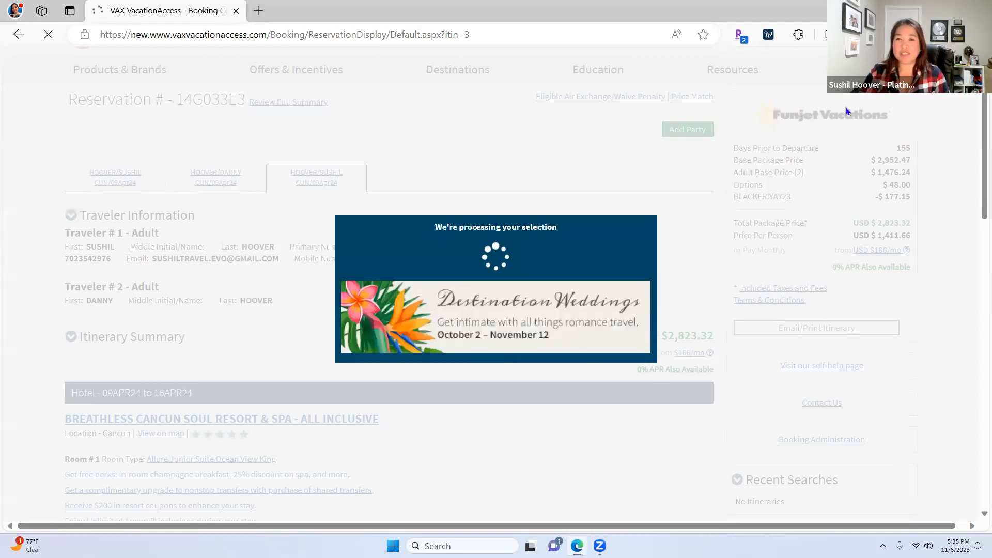
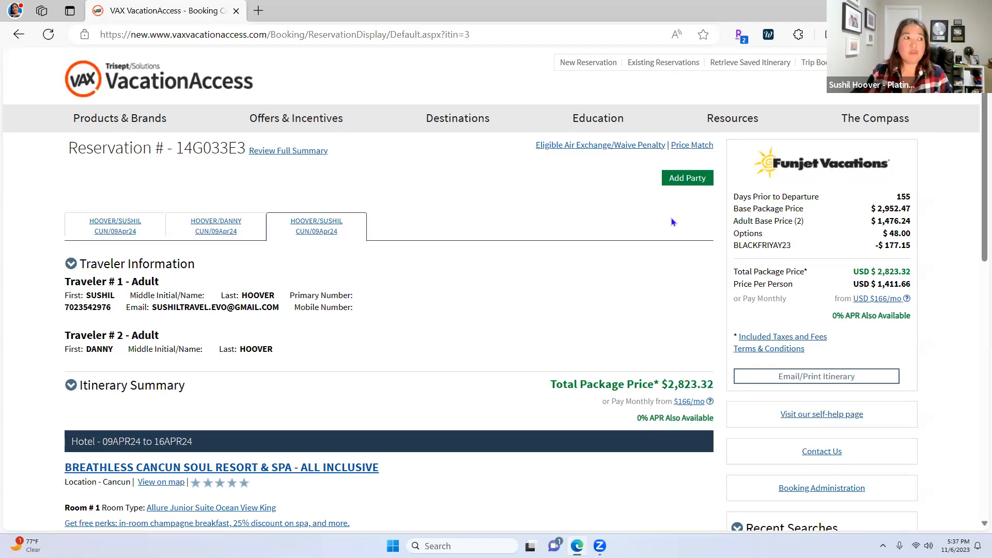
Copy the Funjet reservation number, then go to the Blue Sky Tours vacation brand site
mouse_move(483, 130)
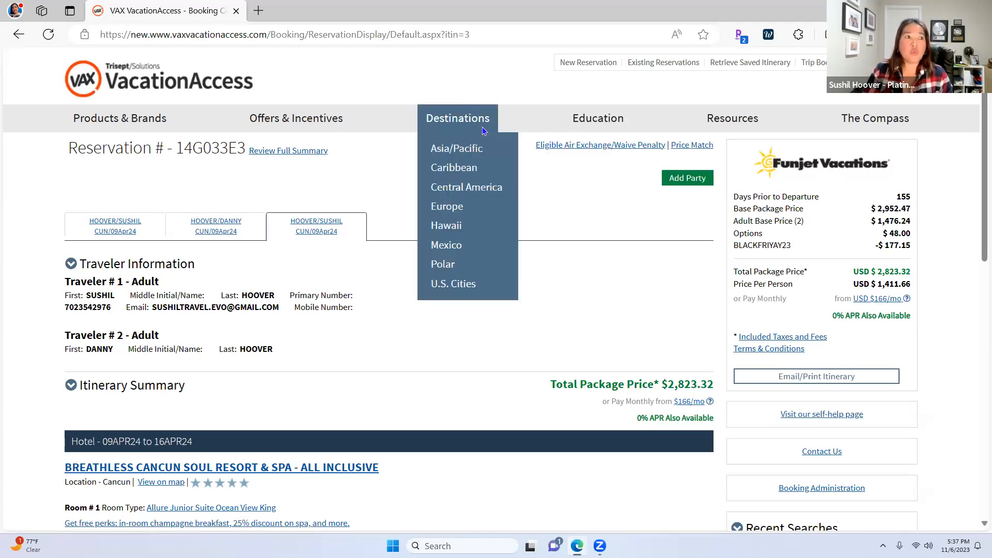
mouse_move(140, 125)
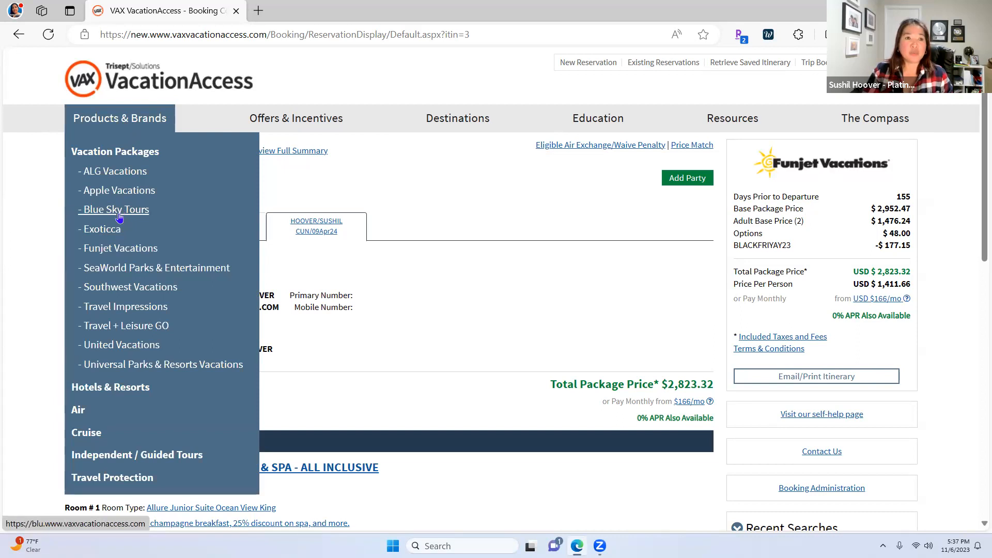
drag(246, 149, 178, 150)
right_click(182, 148)
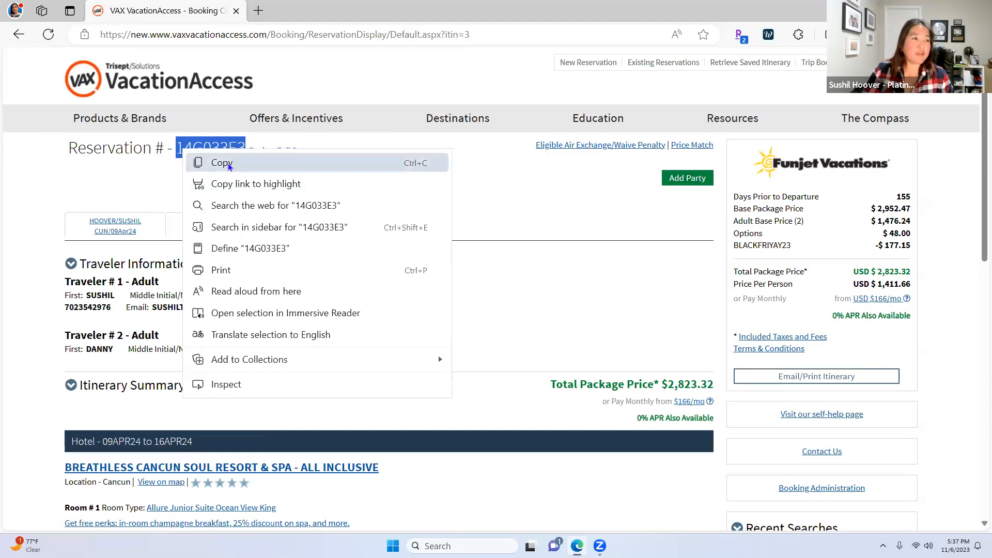
click(228, 163)
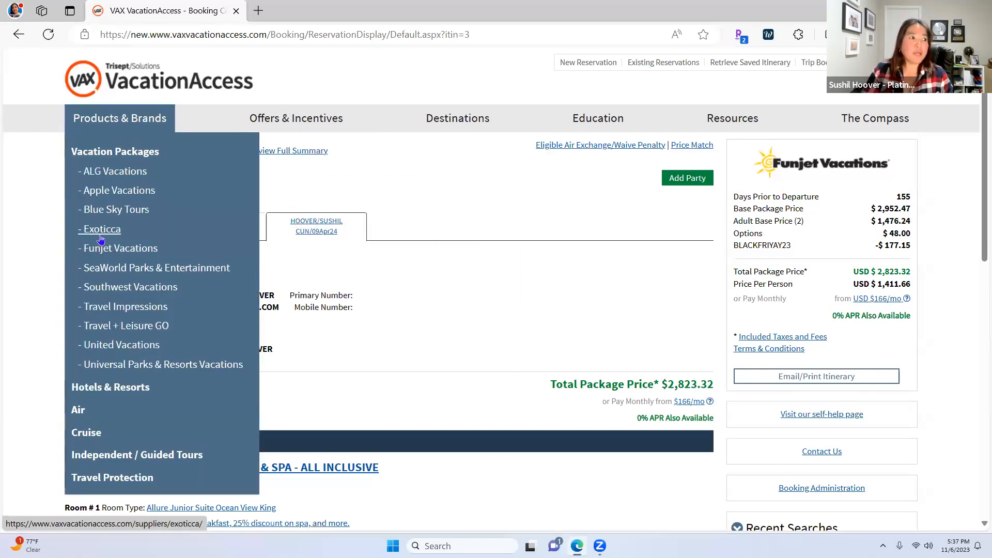
click(108, 215)
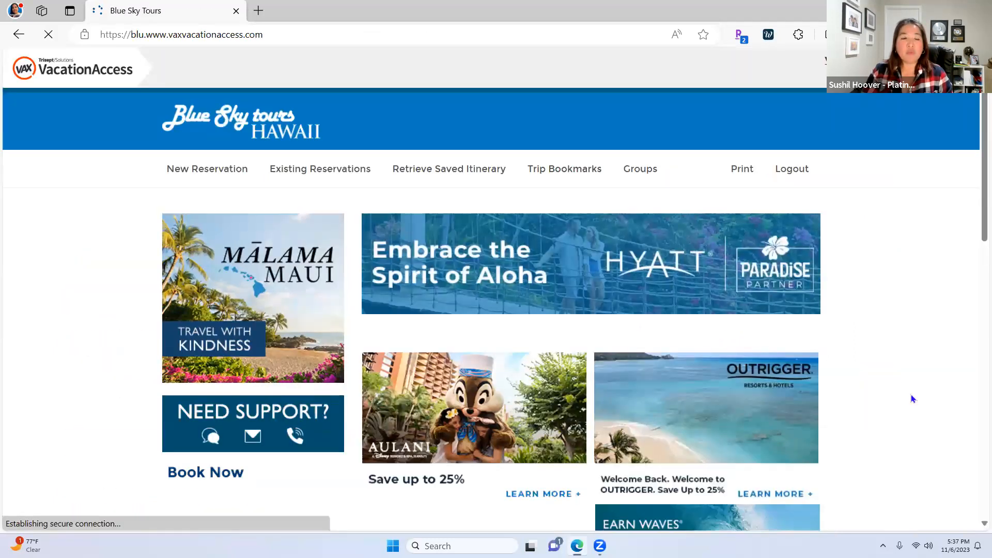
Read the Agent Tools Custom Website page about Go Blue Sky agency sites, then start a new tab
mouse_move(668, 129)
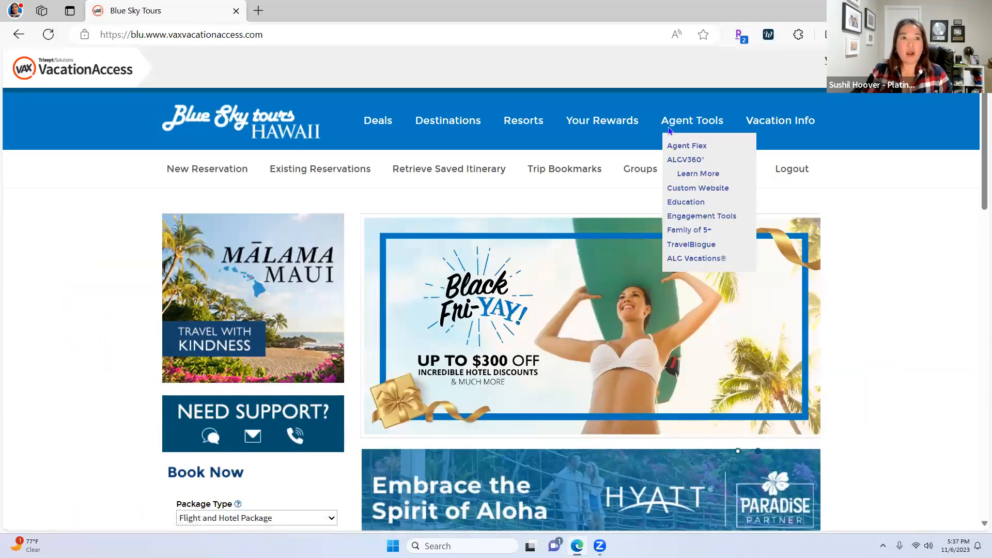
click(697, 189)
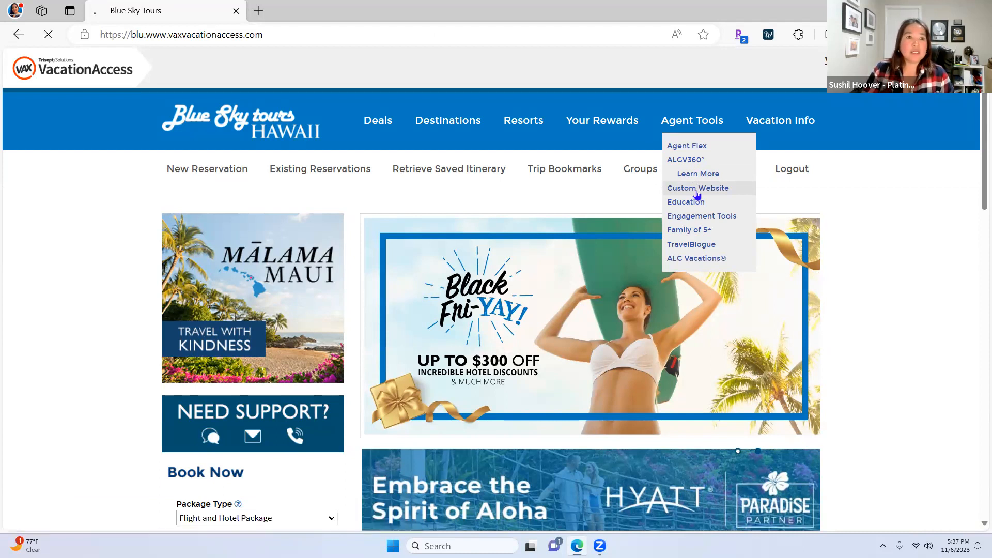
scroll(705, 420, down, 4)
scroll(728, 420, down, 7)
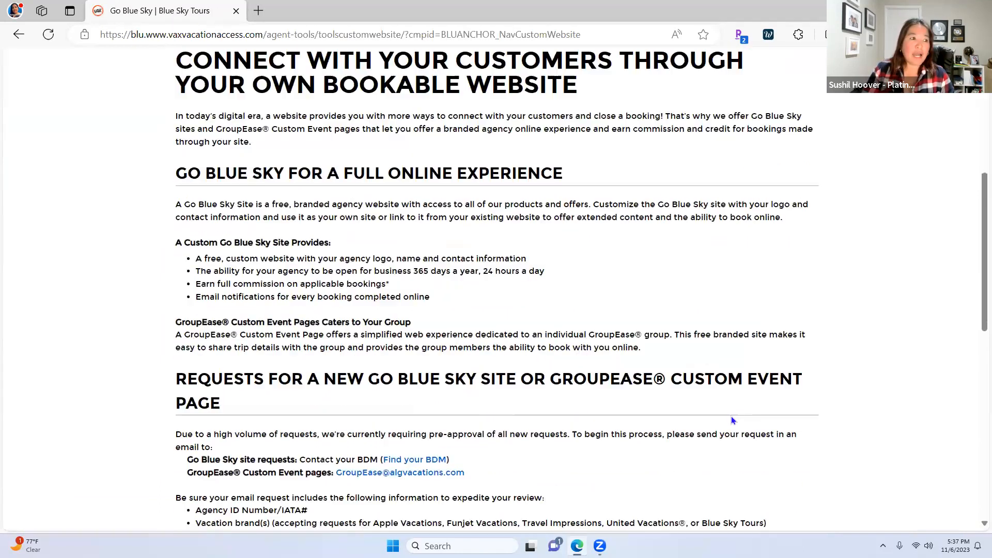
scroll(732, 416, up, 6)
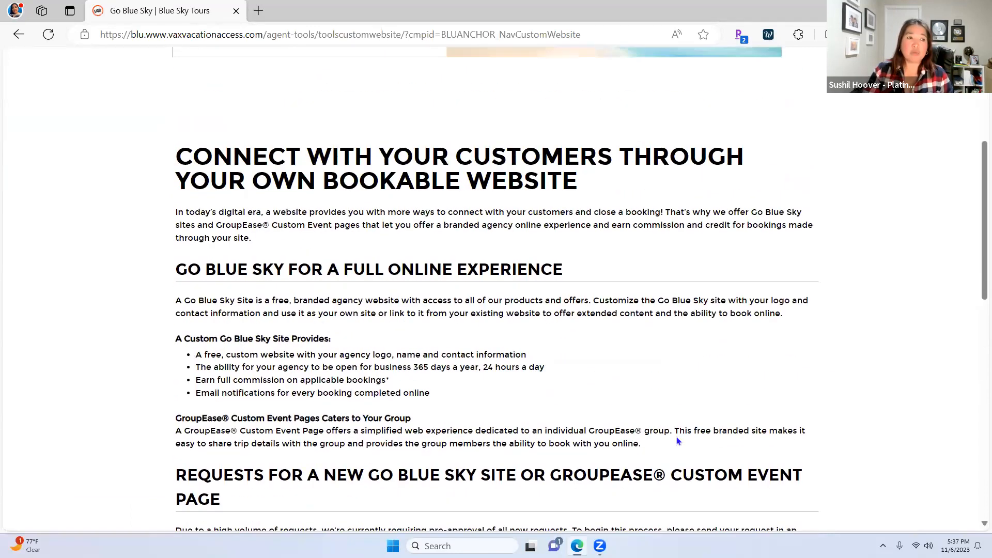
scroll(661, 433, up, 1)
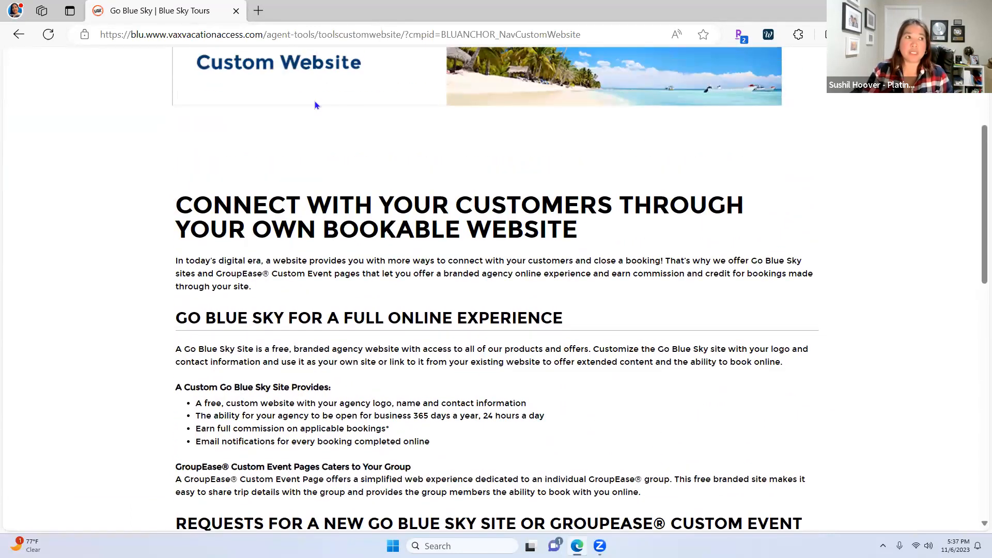
click(258, 11)
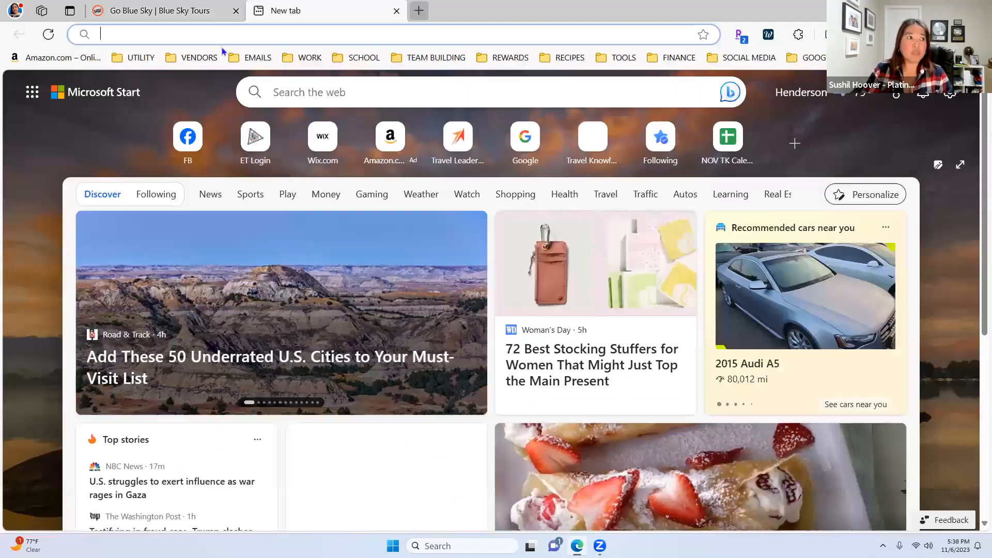
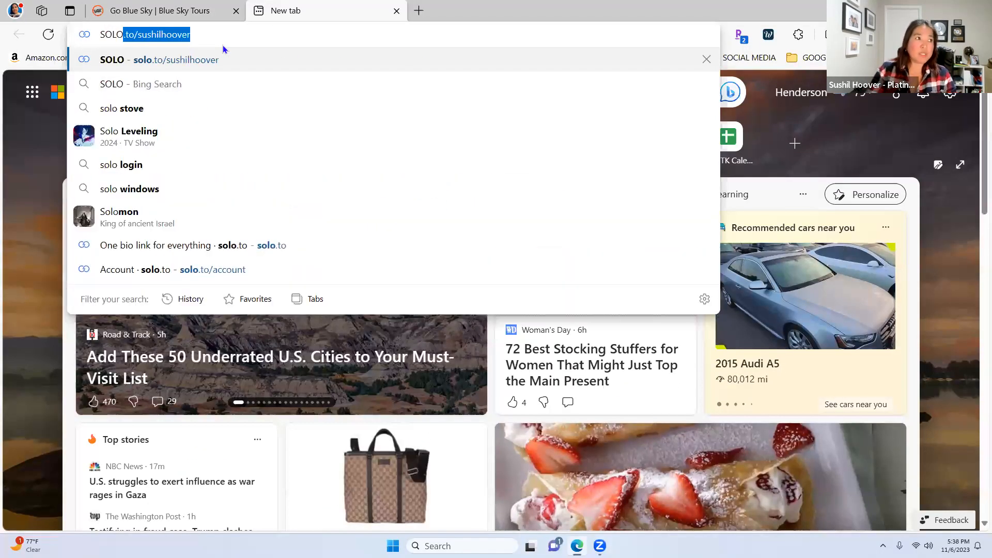
Load the agent's solo.to page and scroll down to its Book Your Appointment links
key(Return)
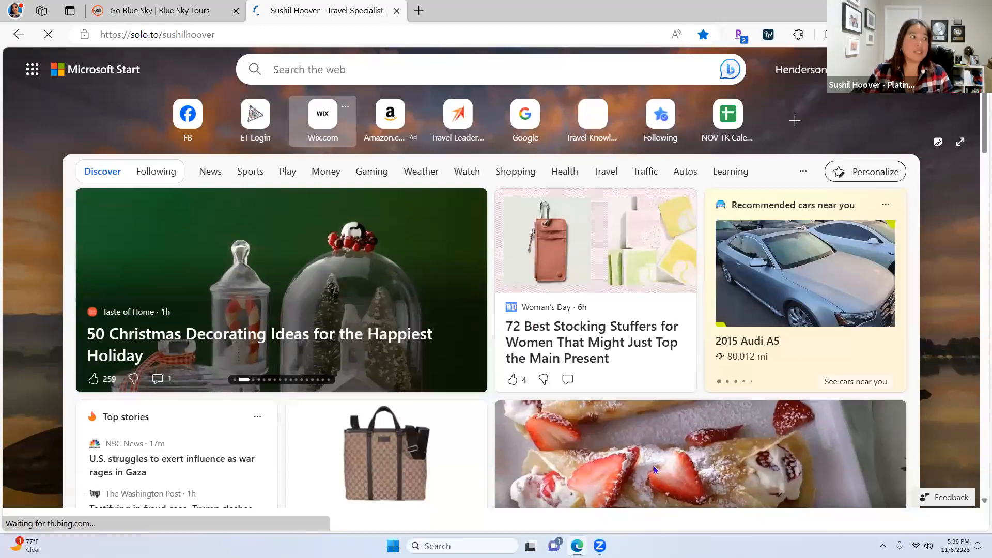
scroll(713, 458, down, 10)
scroll(713, 458, down, 10)
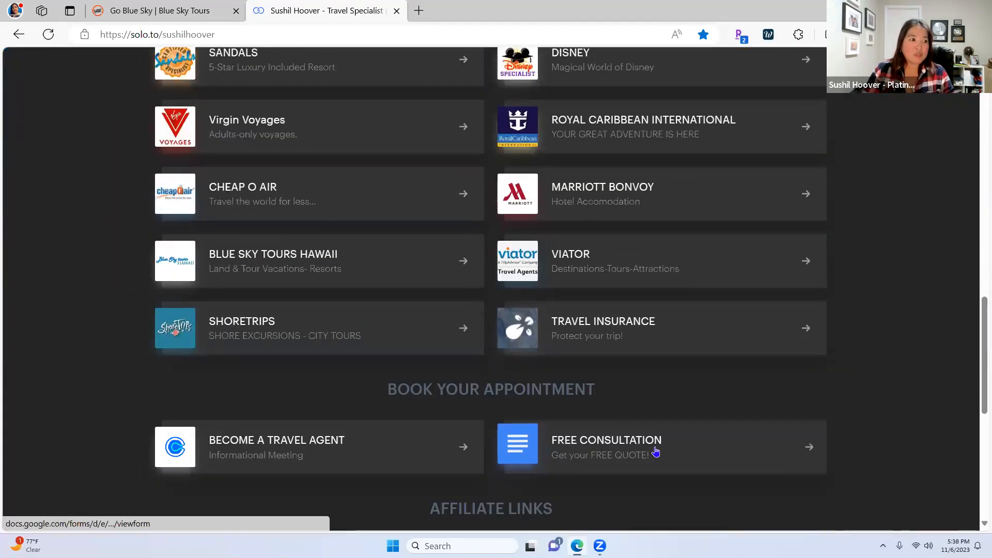
scroll(661, 452, down, 1)
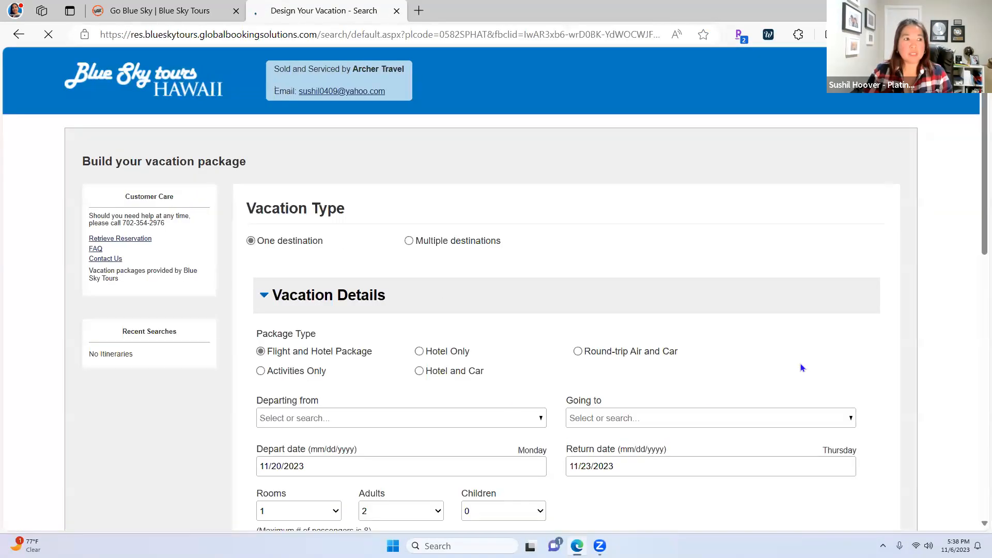
Compare the Build your vacation package form with the Go Blue Sky info, ending on the form
scroll(855, 396, down, 7)
scroll(854, 398, down, 3)
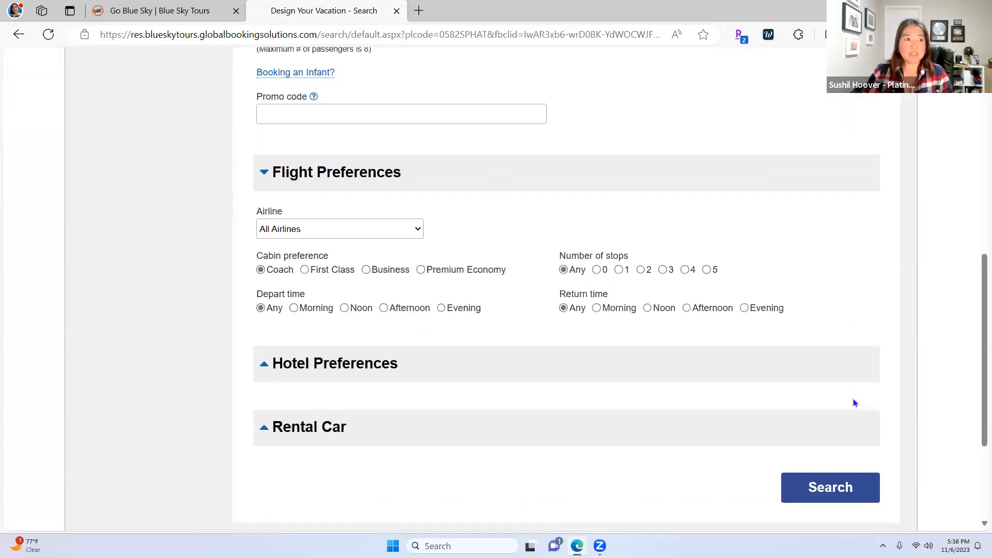
scroll(853, 398, up, 9)
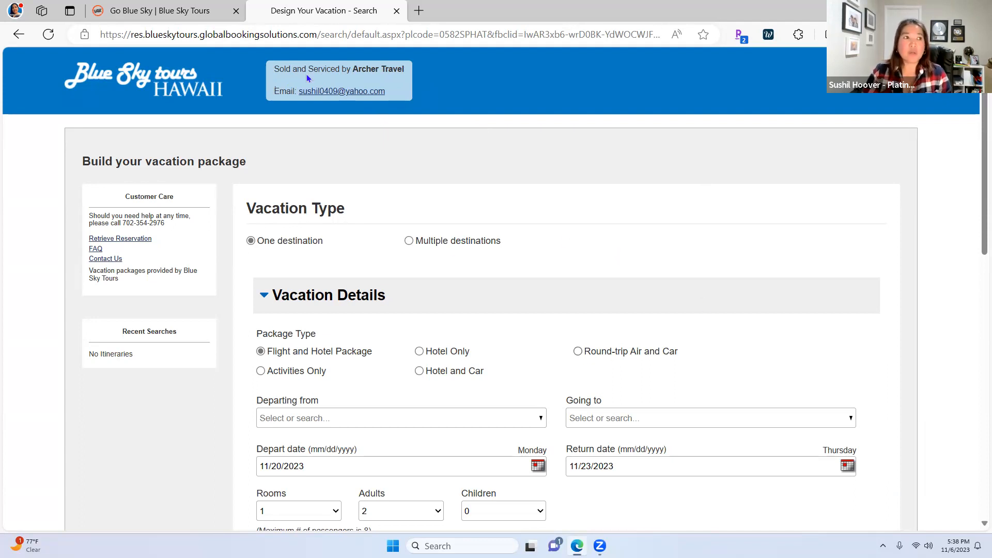
click(165, 10)
scroll(693, 420, down, 5)
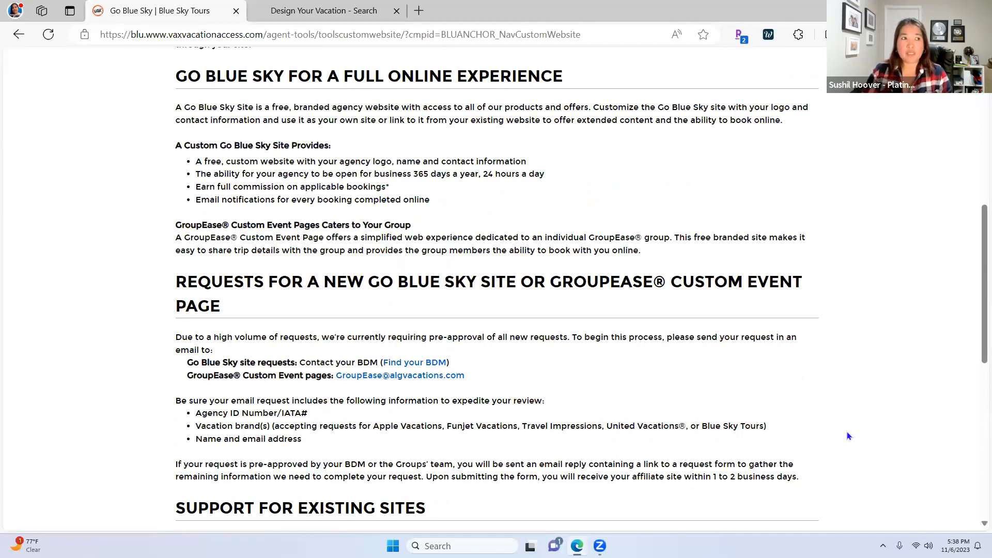
scroll(847, 433, up, 8)
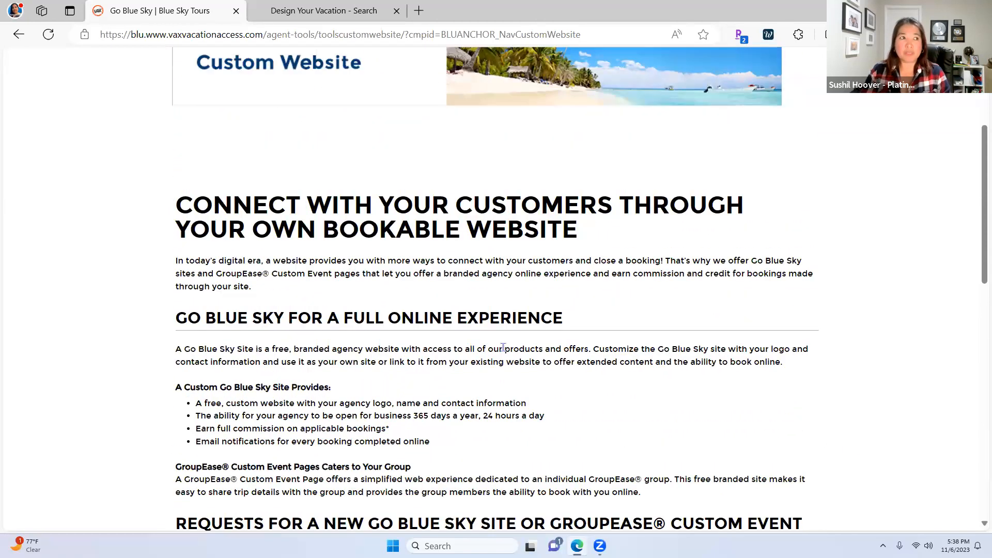
click(318, 16)
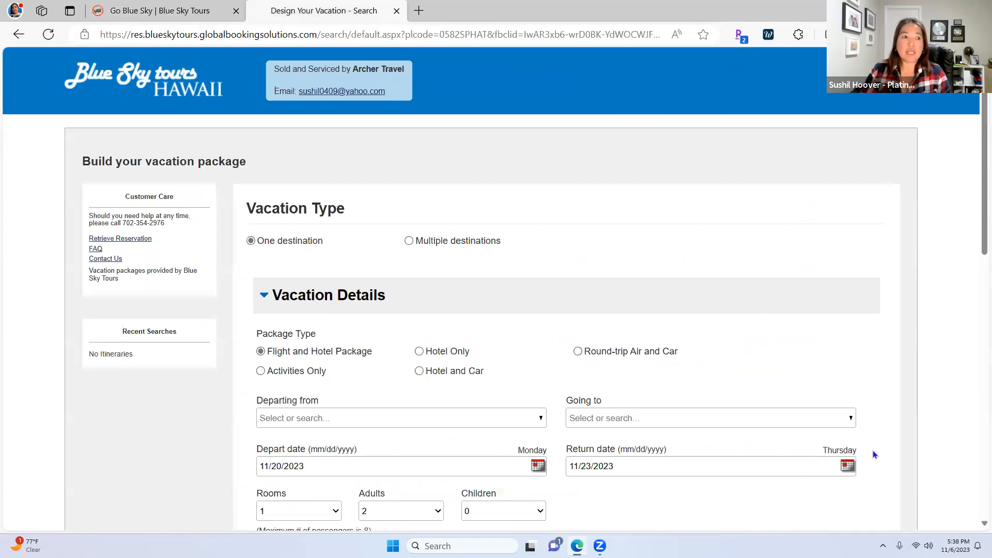
Look over the Design Your Vacation form, then open a Microsoft Start tab beside it
scroll(861, 460, down, 3)
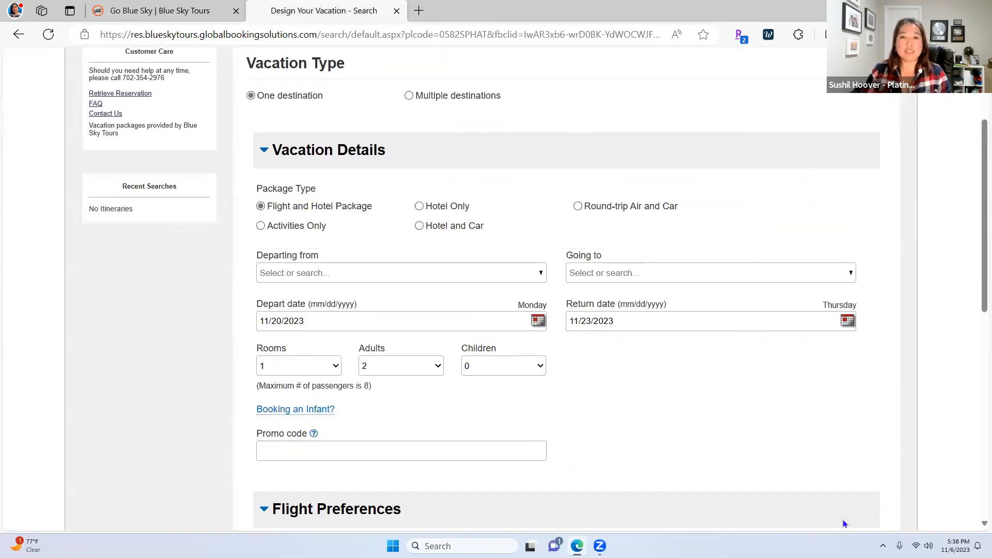
scroll(858, 483, up, 2)
scroll(858, 482, down, 3)
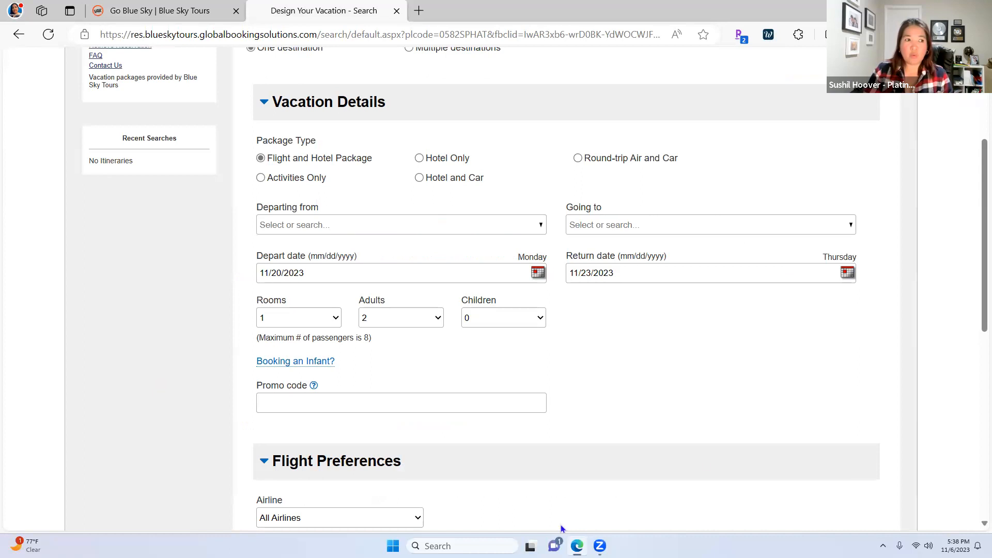
scroll(815, 496, up, 1)
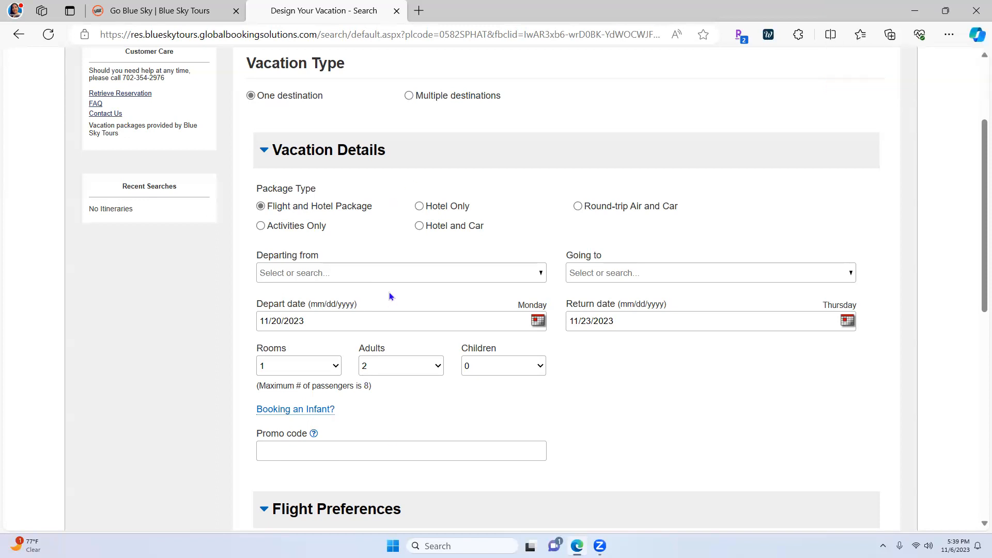
click(422, 13)
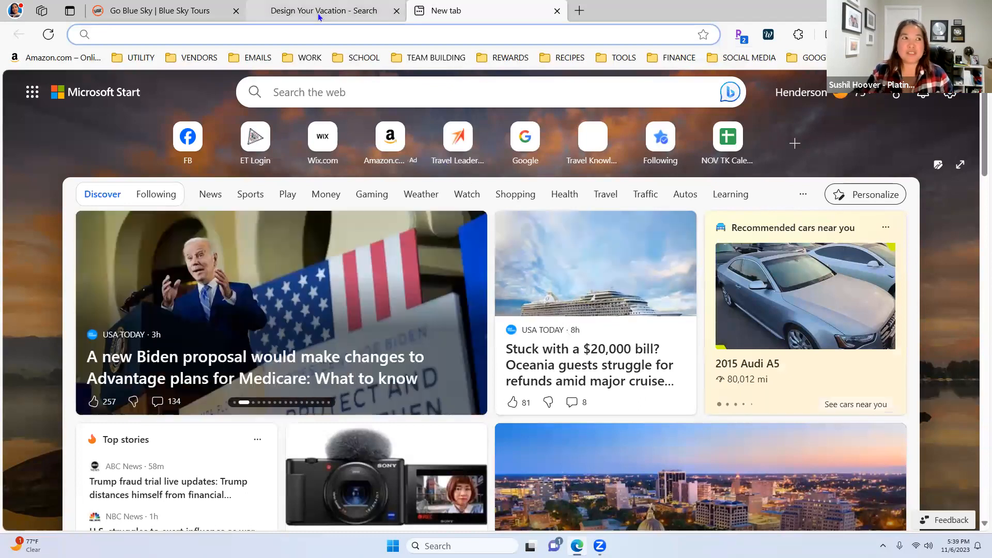
Switch back to the 'Design Your Vacation - Search' tab
click(336, 11)
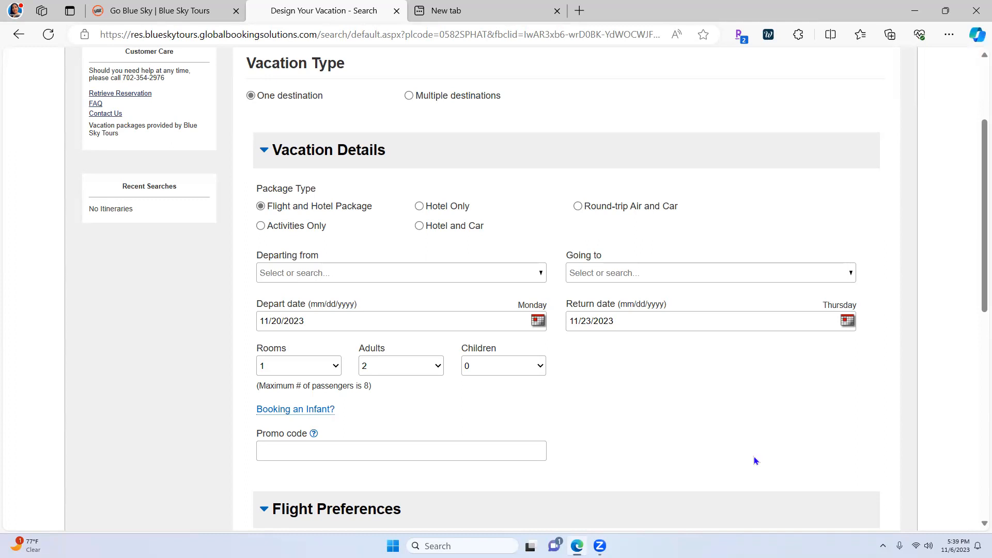
Switch to the Go Blue Sky tab and go back to the Funjet Breathless Cancun reservation page
scroll(626, 464, up, 3)
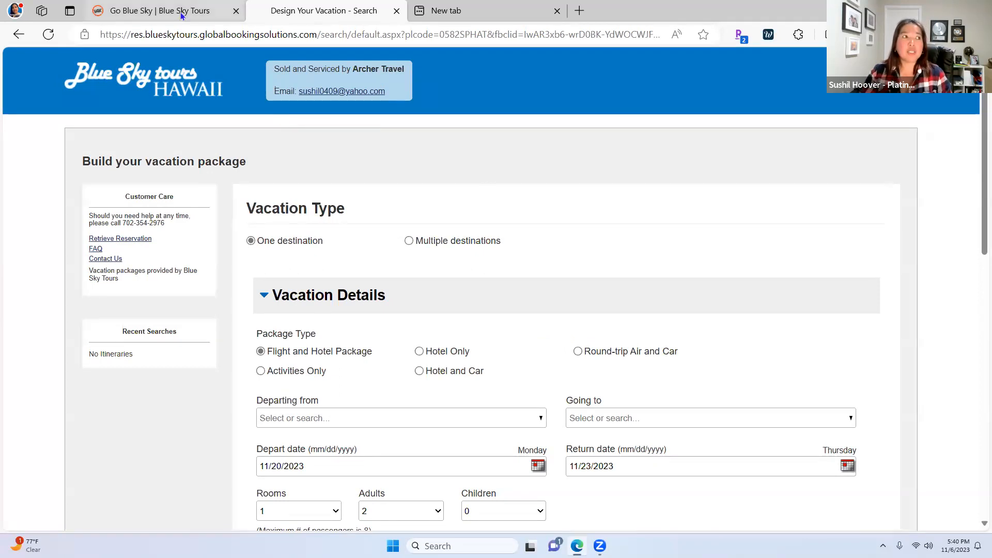
mouse_move(180, 23)
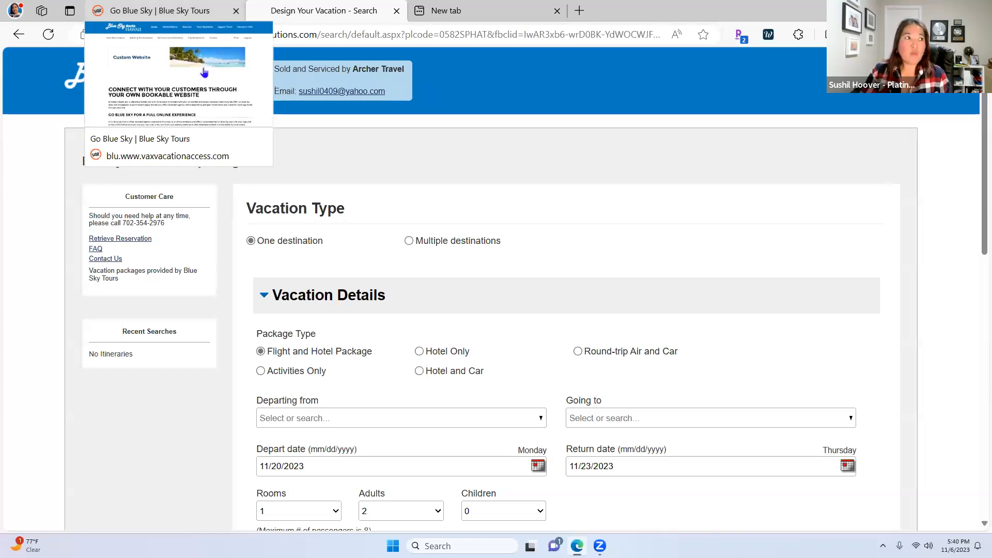
click(178, 14)
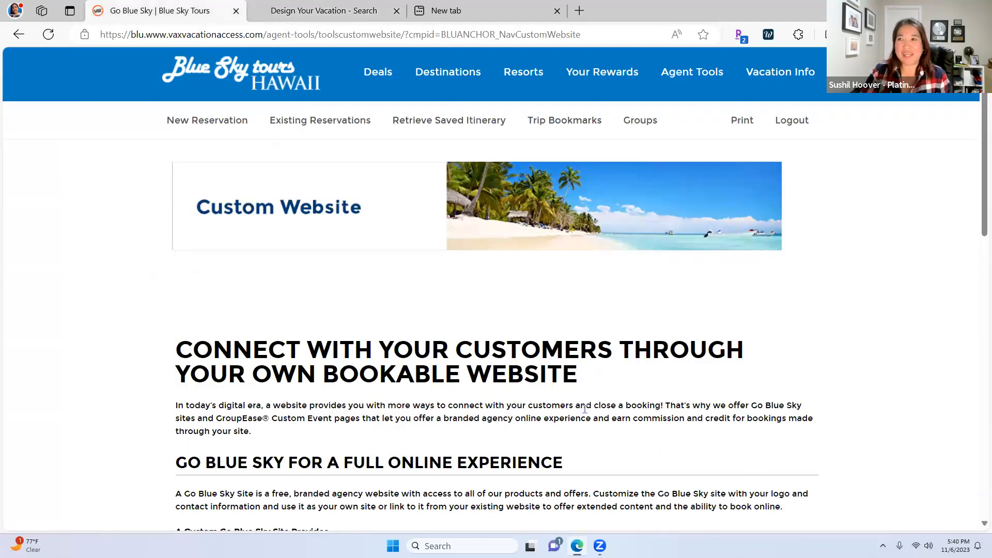
scroll(392, 267, up, 1)
scroll(392, 267, up, 1)
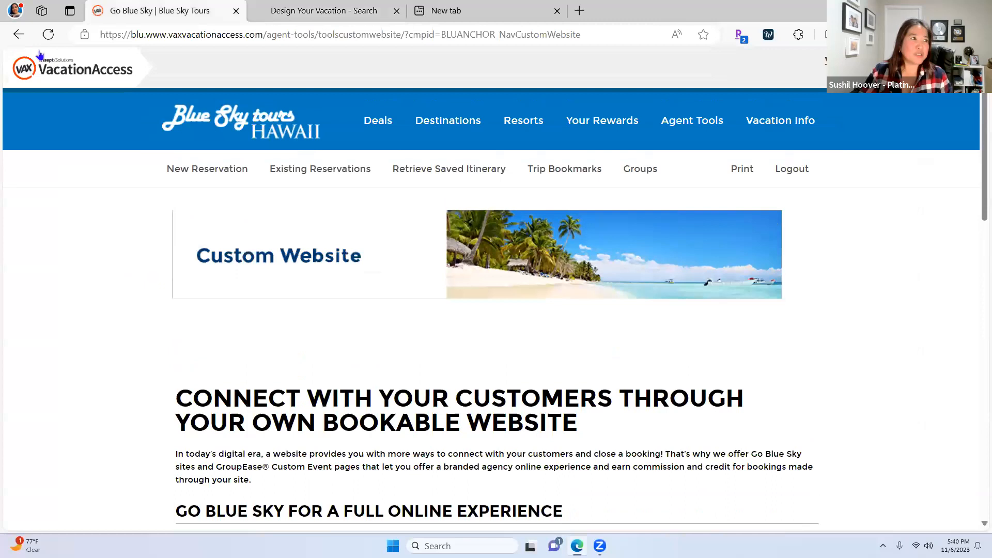
click(18, 35)
Return to Reservation Display and open Add Payment, showing the $909.98 deposit and $3,973.16 balance
click(17, 41)
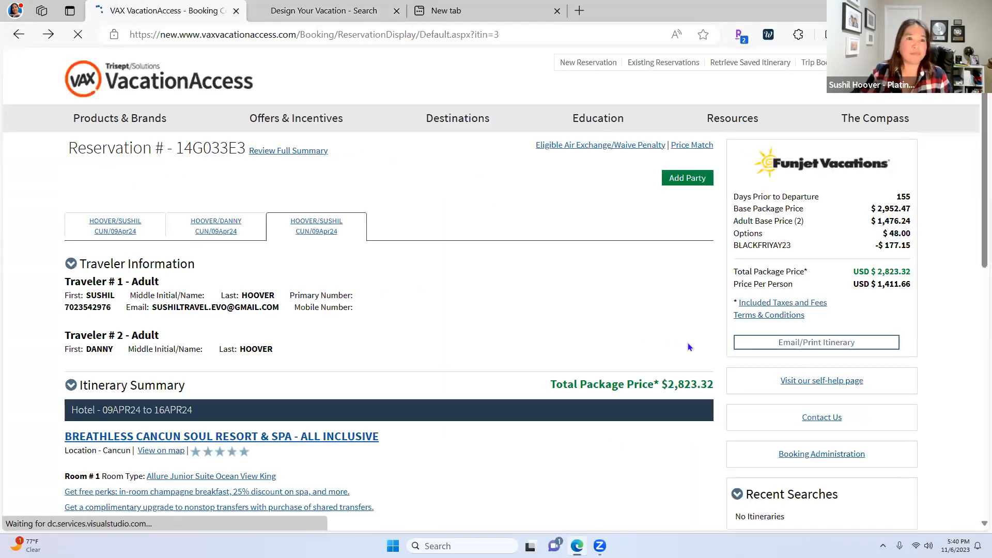
scroll(687, 343, down, 2)
scroll(681, 346, down, 1)
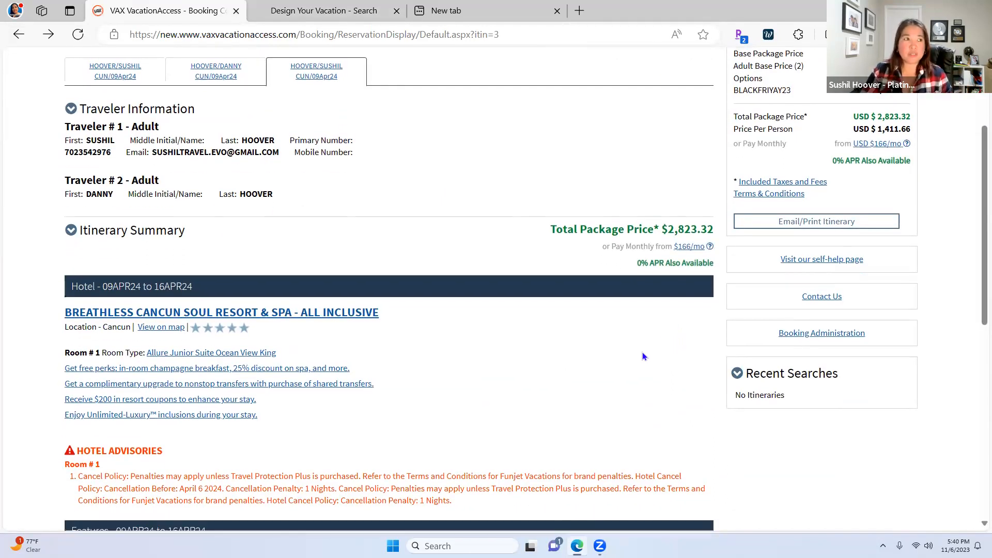
scroll(643, 351, down, 9)
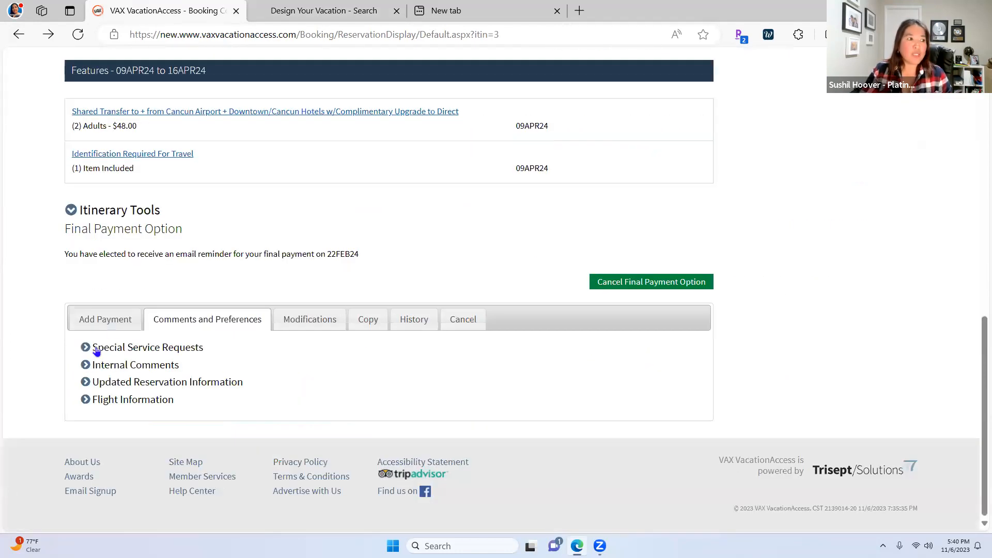
click(99, 325)
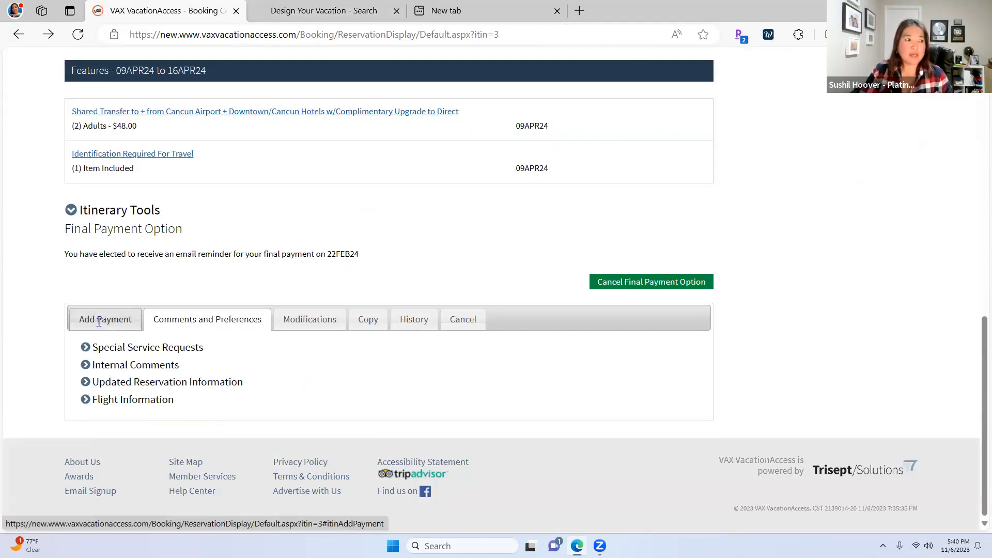
scroll(340, 396, down, 4)
Set Number of Payments to 2, keeping Payment #1 as MasterCard for $909.98
scroll(252, 336, down, 2)
click(189, 241)
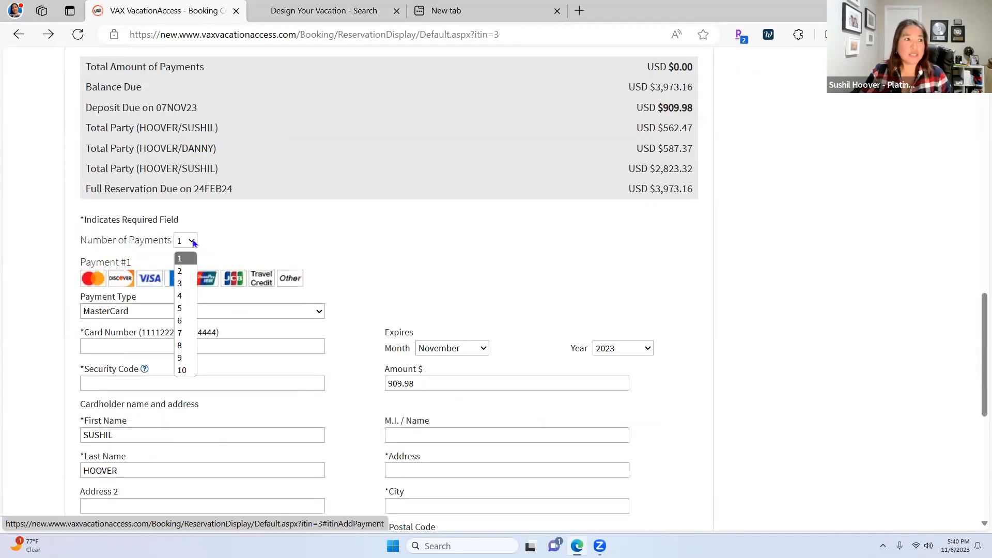
click(185, 271)
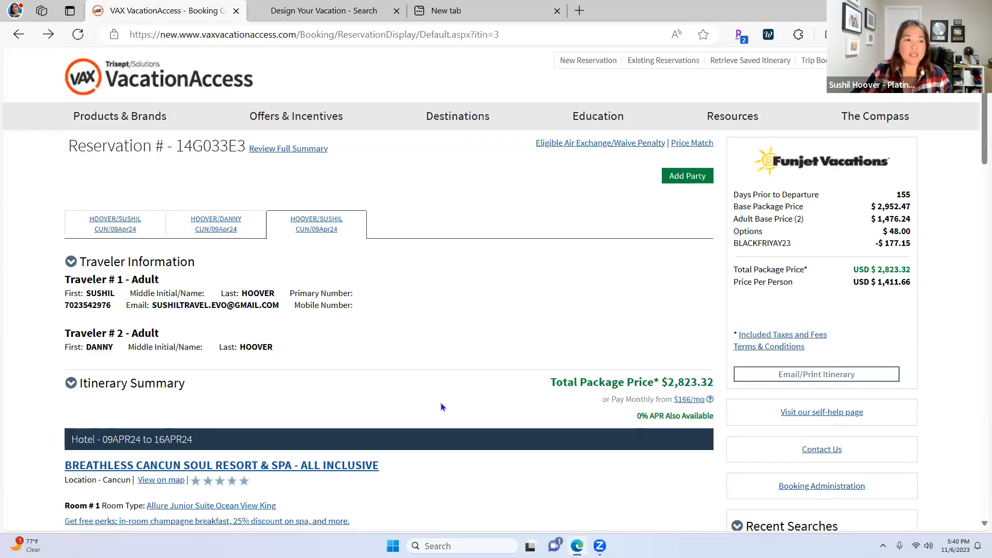
scroll(441, 402, down, 10)
scroll(441, 401, down, 6)
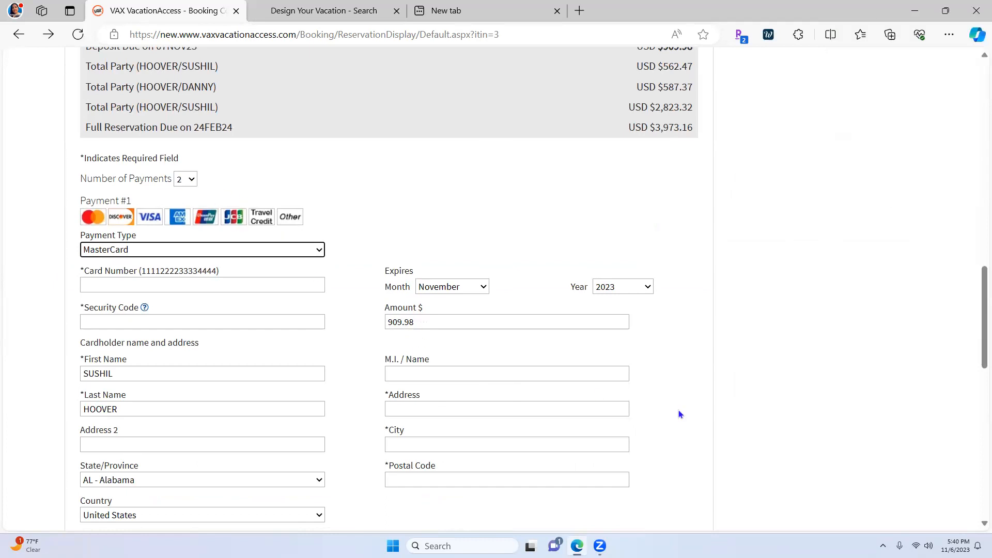
scroll(752, 432, down, 4)
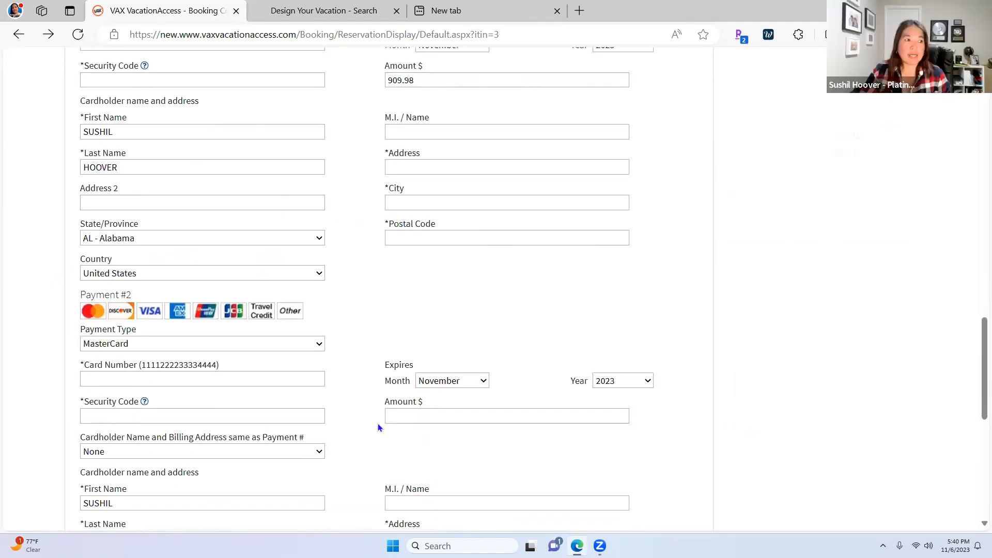
scroll(393, 423, down, 3)
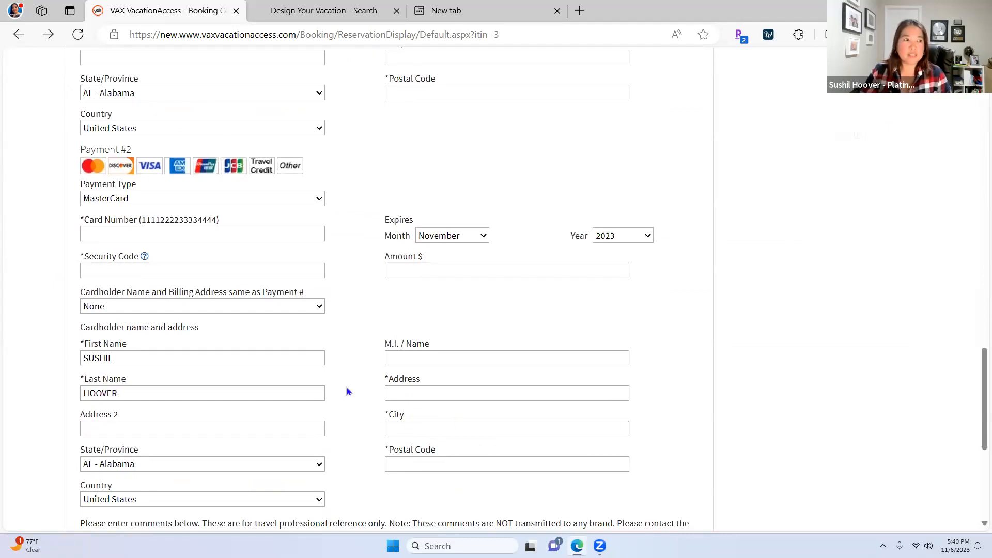
scroll(349, 388, up, 5)
scroll(353, 391, up, 2)
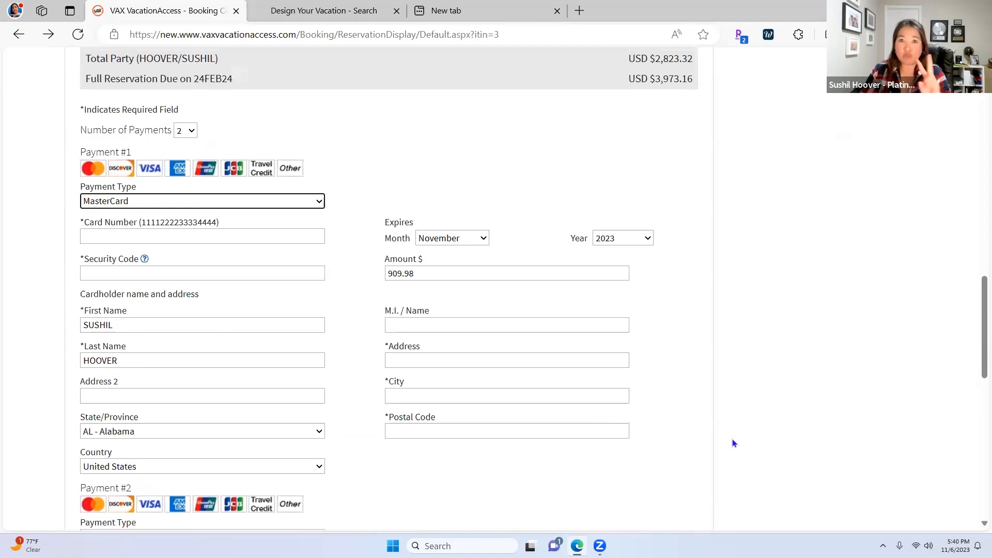
click(190, 131)
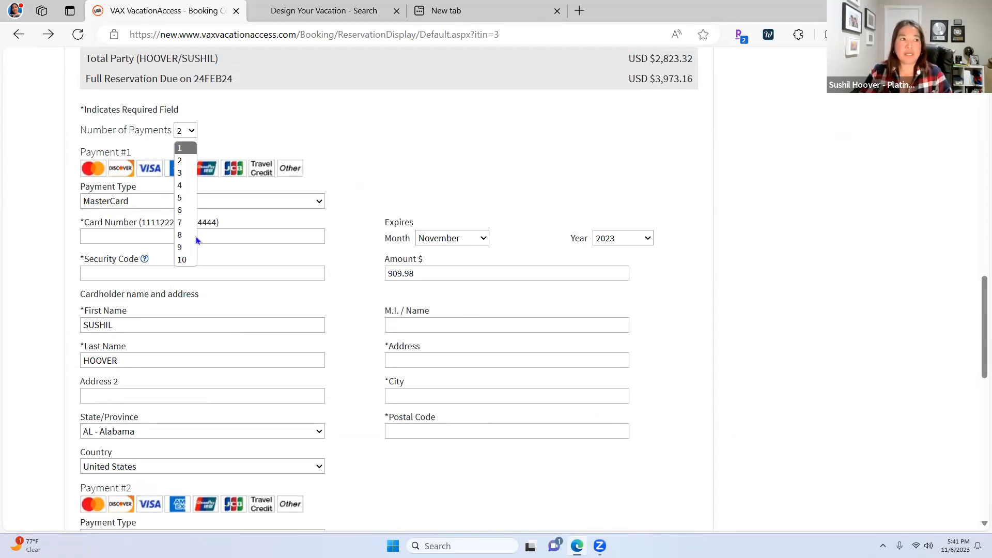
click(781, 359)
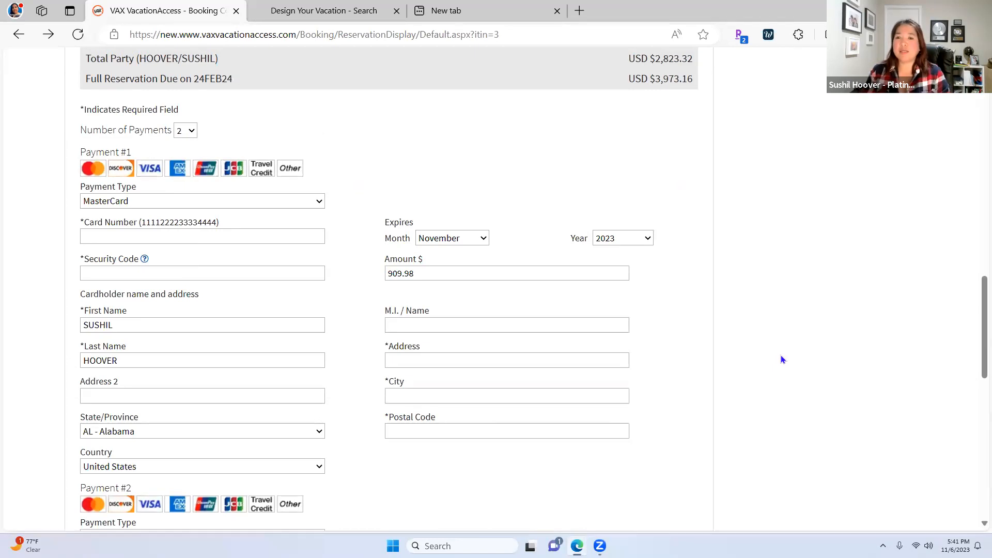